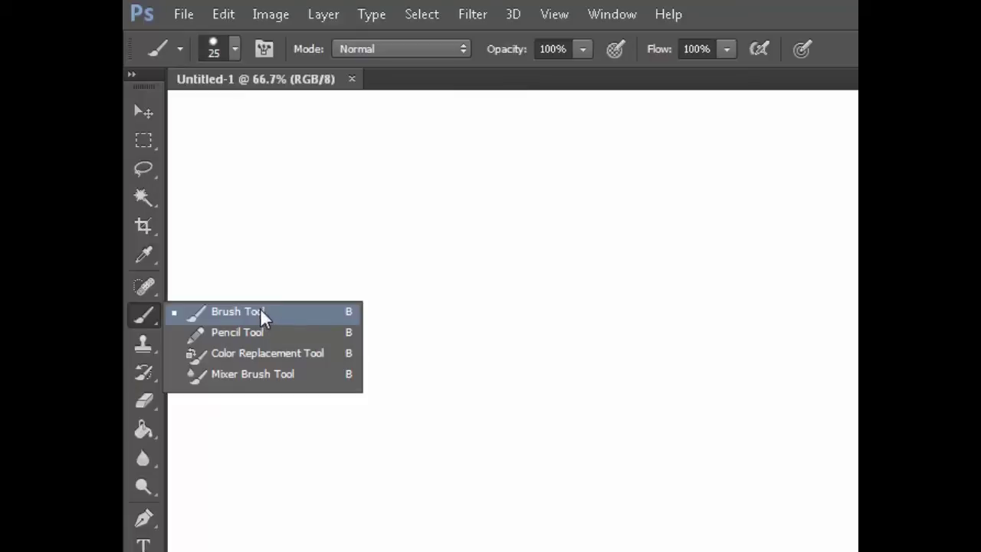
Step: Activate the Brush tool and open the Brush settings at Brush Tip Shape
click(259, 313)
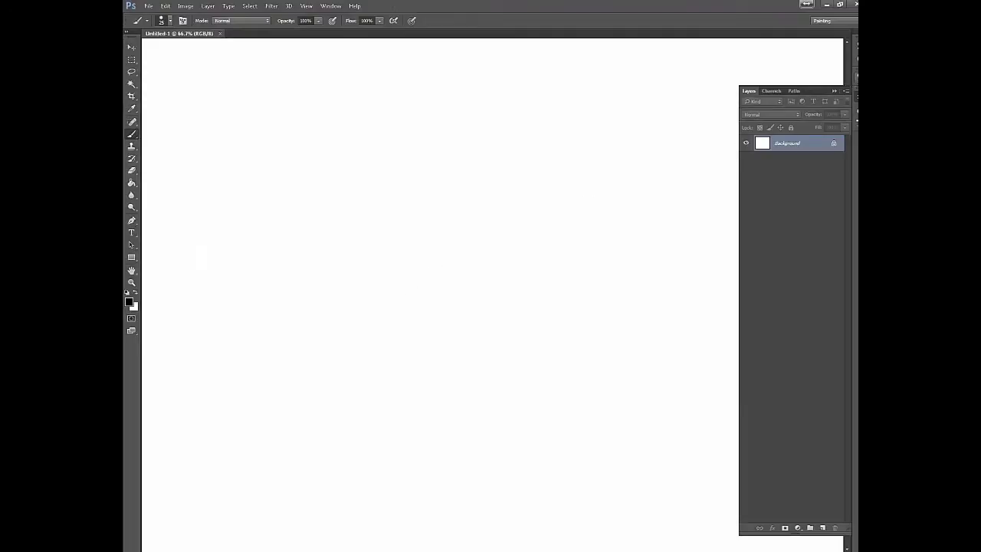
click(854, 80)
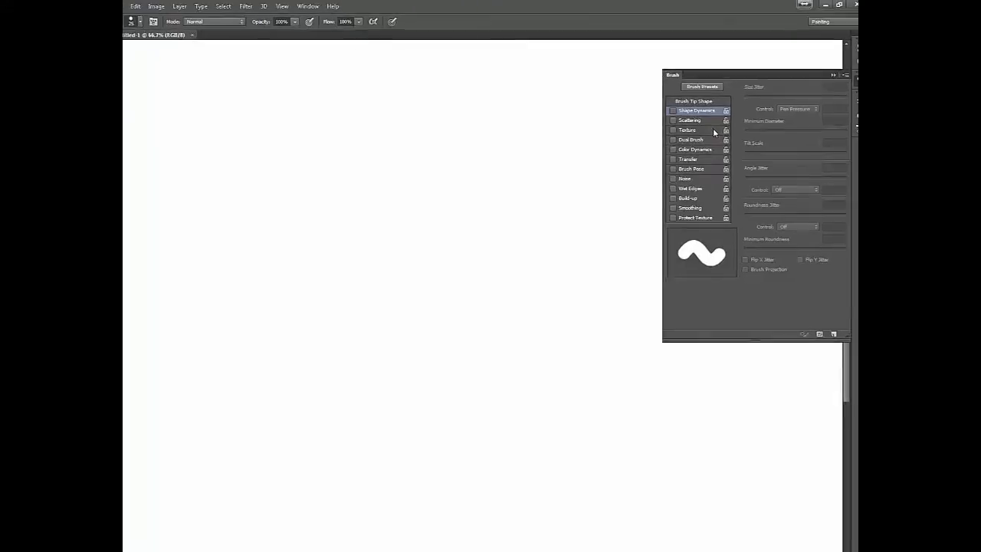
click(833, 71)
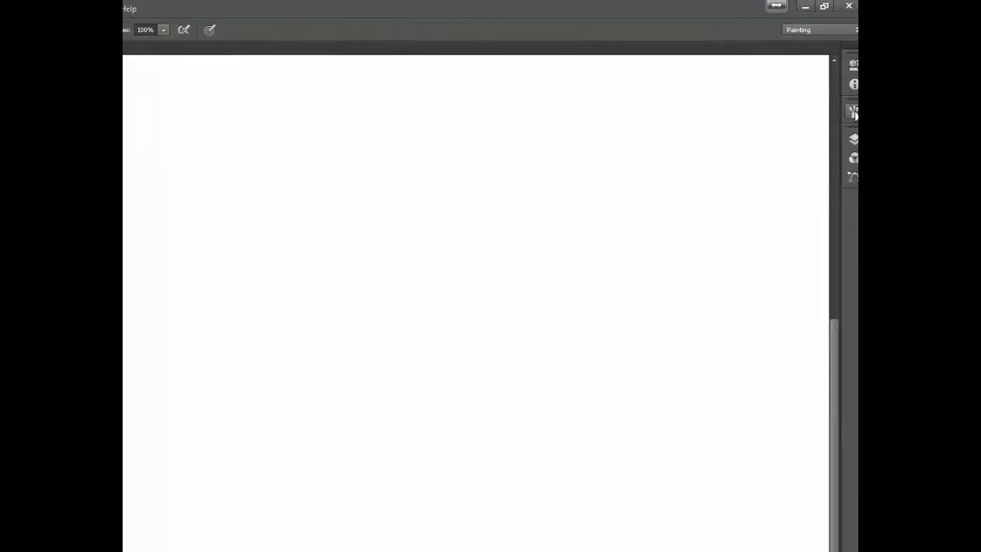
click(844, 111)
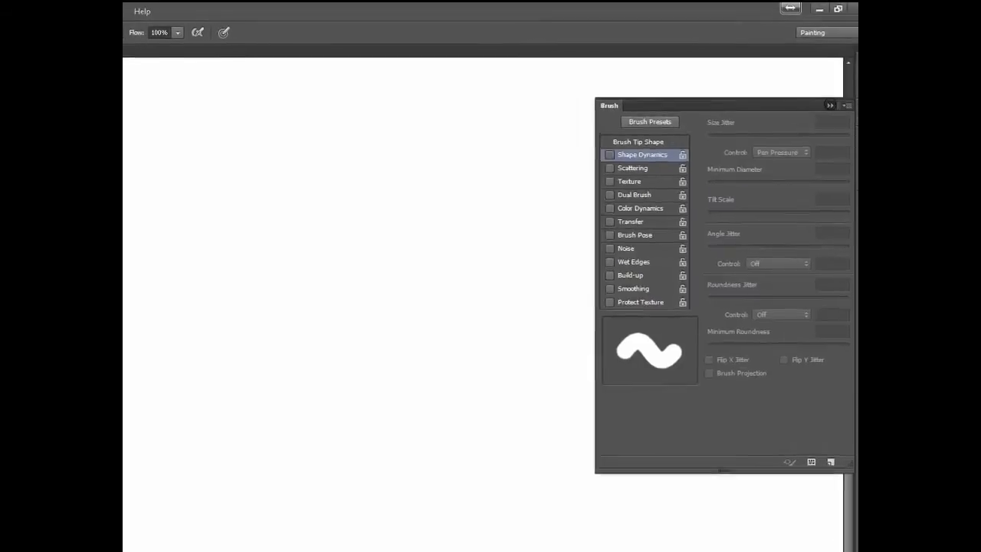
click(809, 104)
click(255, 28)
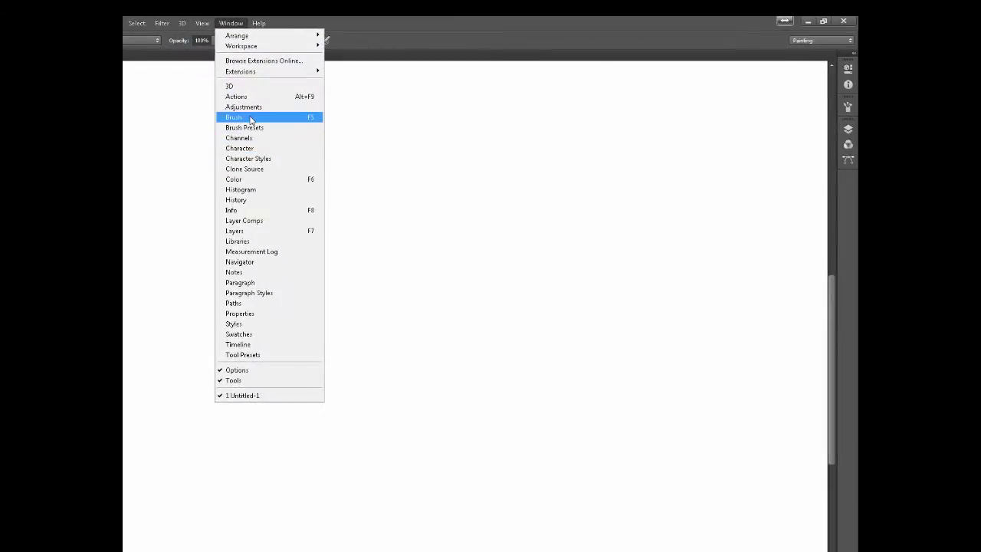
click(251, 119)
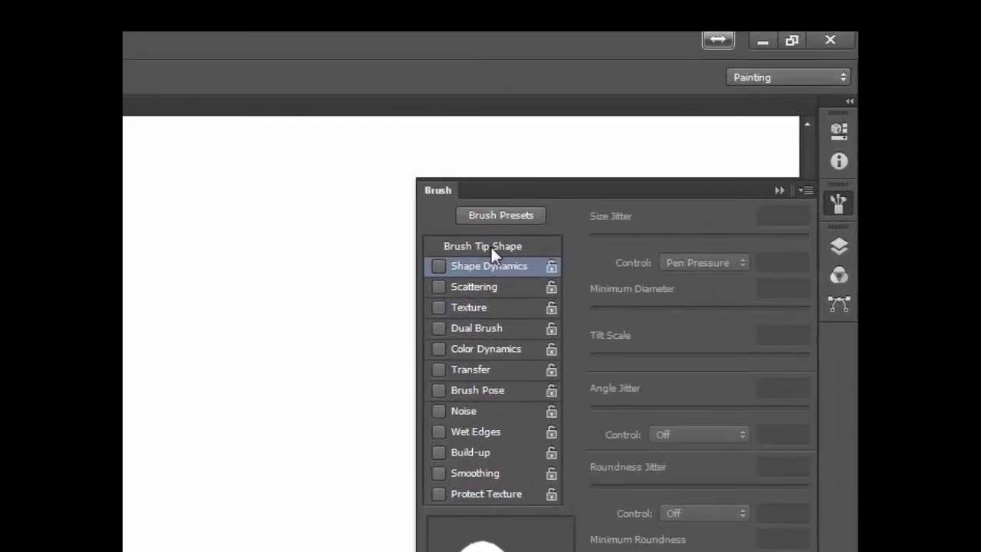
click(491, 246)
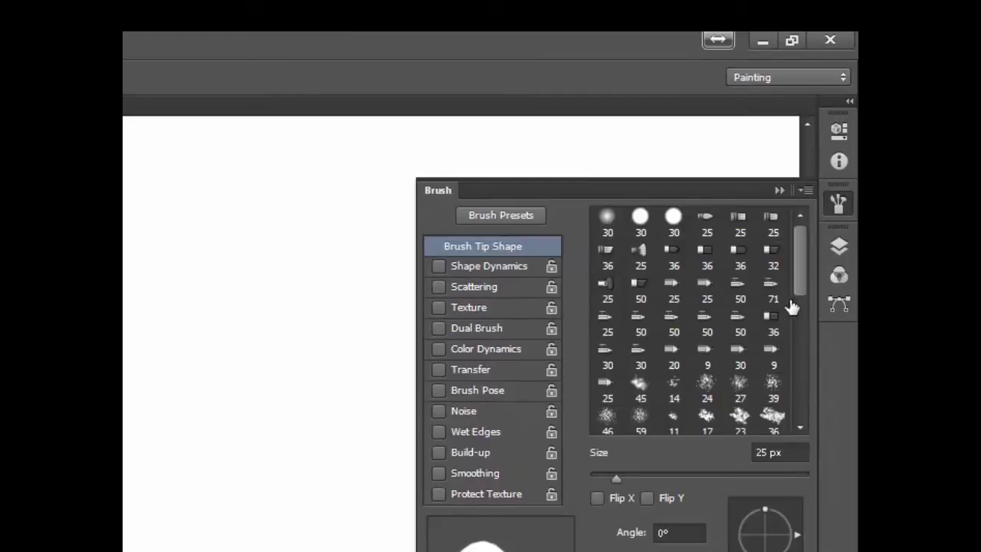
Step: Choose the soft round 30 px brush tip, enlarge it to 90 px and paint a zigzag stroke on the canvas
mouse_move(797, 271)
mouse_down()
mouse_move(785, 384)
mouse_move(784, 405)
mouse_move(797, 265)
mouse_move(797, 422)
mouse_move(803, 261)
mouse_up()
click(607, 222)
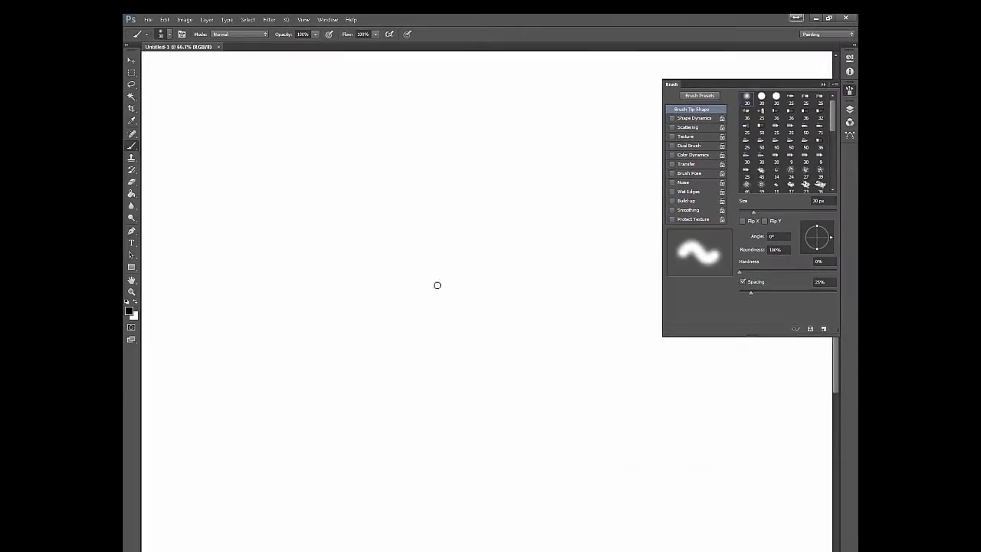
key(bracketright)
key(bracketright)
key(bracketright)
key(bracketright)
key(bracketright)
key(bracketright)
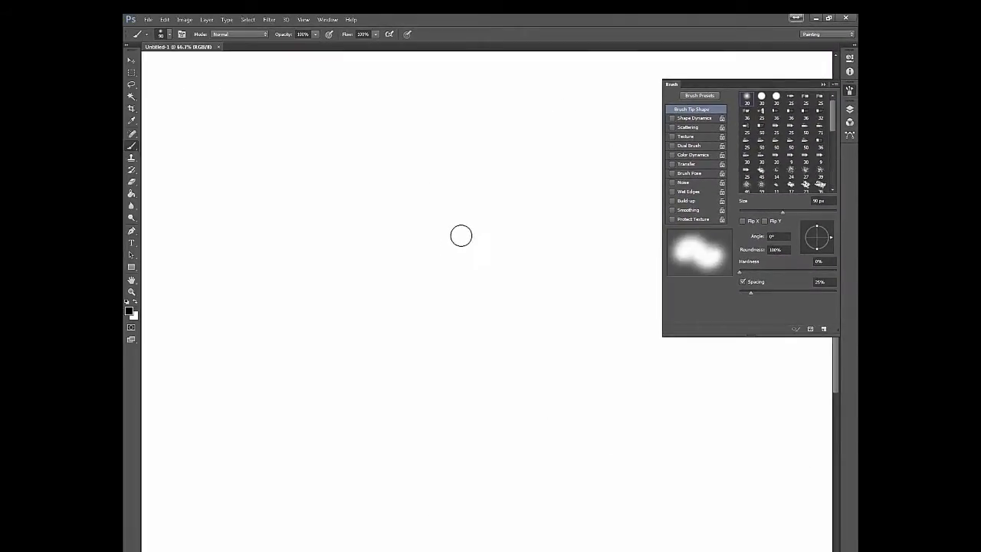
mouse_move(488, 163)
mouse_down()
mouse_move(414, 191)
mouse_move(319, 270)
mouse_move(317, 294)
mouse_move(403, 246)
mouse_move(480, 231)
mouse_move(354, 377)
mouse_move(449, 328)
mouse_move(519, 336)
mouse_move(435, 457)
mouse_up()
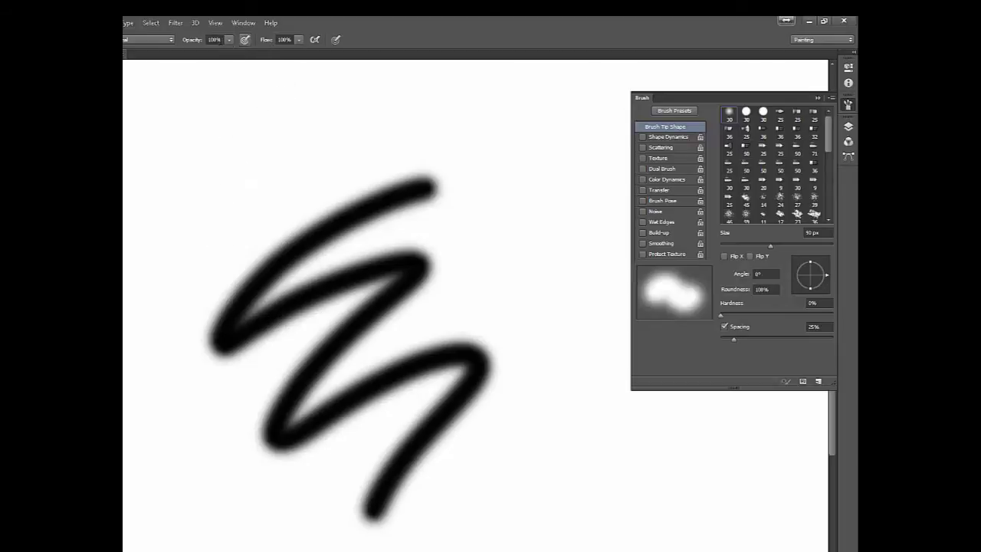
Step: Set the brush opacity to 42% and paint a lighter zigzag beside the upper end of the black stroke
drag(195, 44, 187, 43)
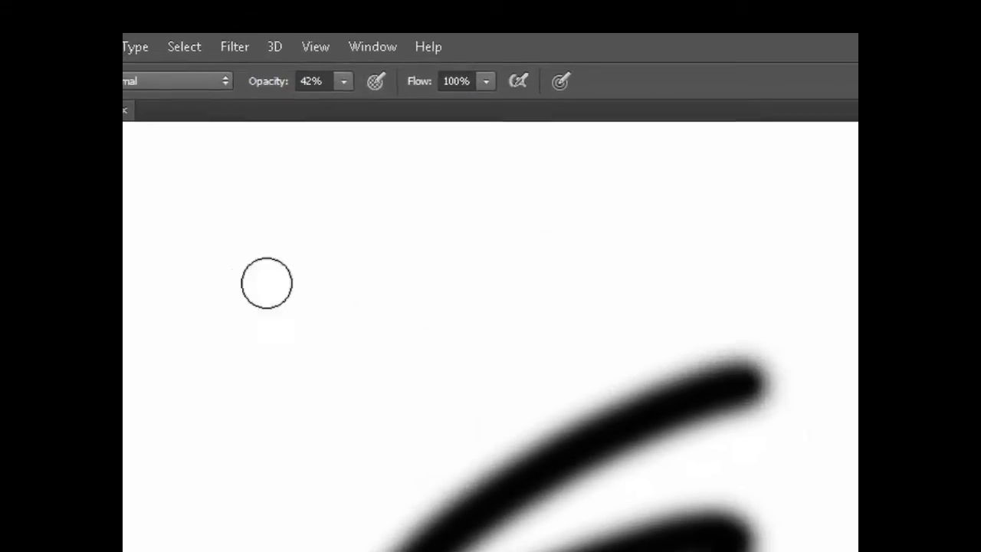
mouse_move(267, 283)
mouse_down()
mouse_move(153, 473)
mouse_move(287, 391)
mouse_move(279, 472)
mouse_move(389, 461)
mouse_up()
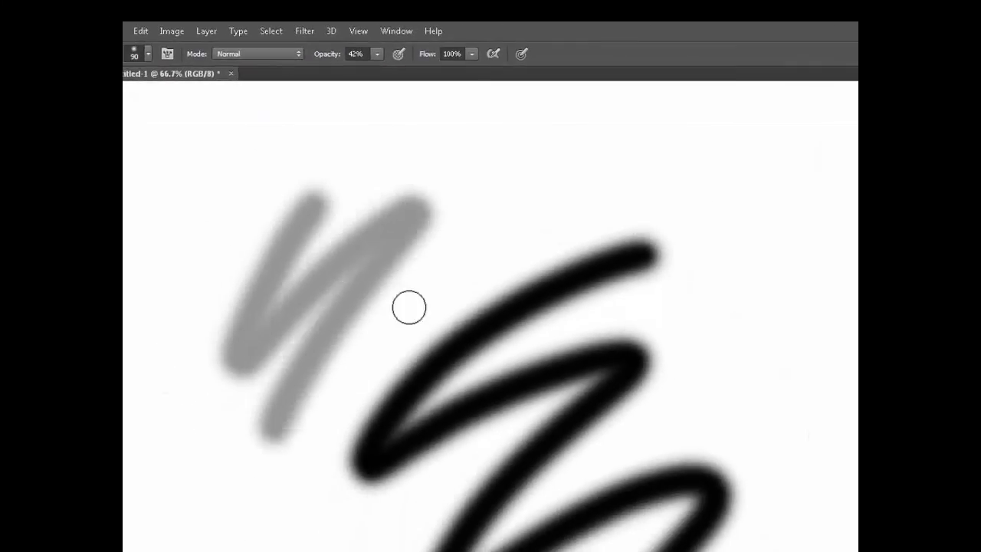
drag(410, 307, 563, 224)
Step: Set the brush opacity to 10%, enlarge the brush to 175 px and build up overlapping soft strokes beside the black zigzag
key(F5)
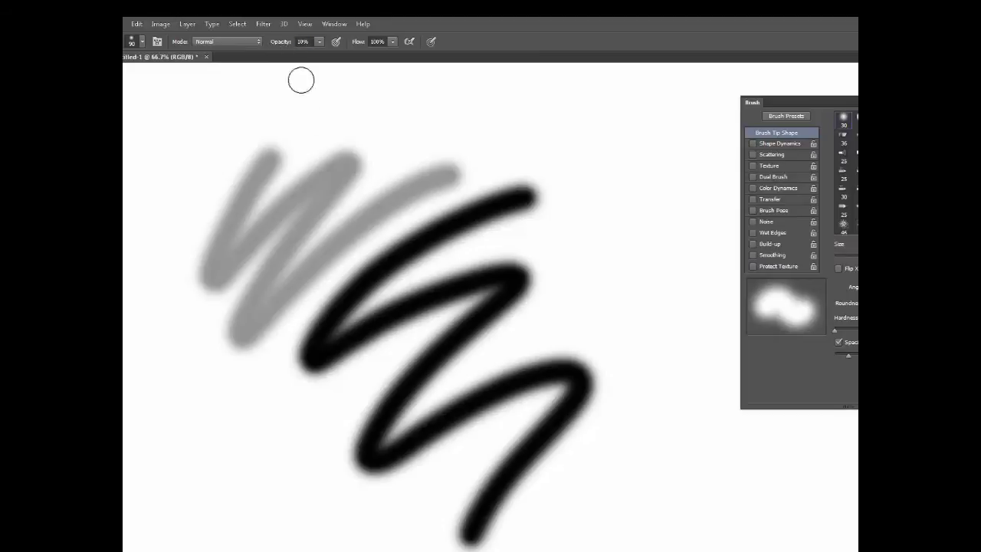
key(bracketright)
key(bracketright)
key(bracketright)
key(bracketright)
mouse_move(580, 276)
mouse_down()
mouse_move(632, 269)
mouse_move(620, 308)
mouse_move(646, 287)
mouse_move(648, 260)
mouse_move(617, 293)
mouse_move(646, 315)
mouse_move(661, 282)
mouse_move(642, 285)
mouse_move(672, 318)
mouse_move(683, 295)
mouse_move(678, 330)
mouse_move(684, 310)
mouse_move(663, 337)
mouse_move(692, 325)
mouse_move(670, 346)
mouse_move(692, 342)
mouse_move(695, 366)
mouse_move(696, 339)
mouse_move(677, 356)
mouse_move(694, 377)
mouse_up()
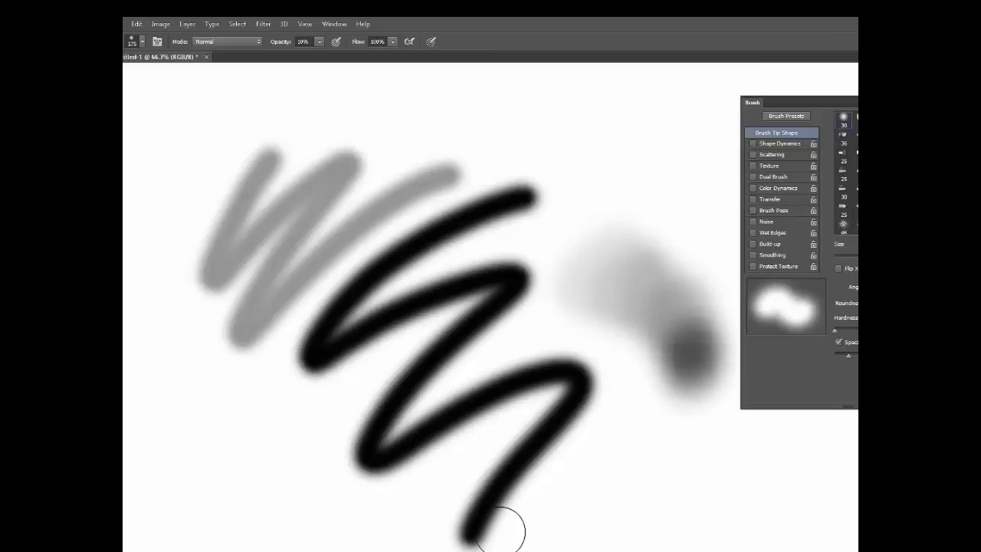
mouse_move(683, 329)
mouse_down()
mouse_move(628, 311)
mouse_move(662, 353)
mouse_up()
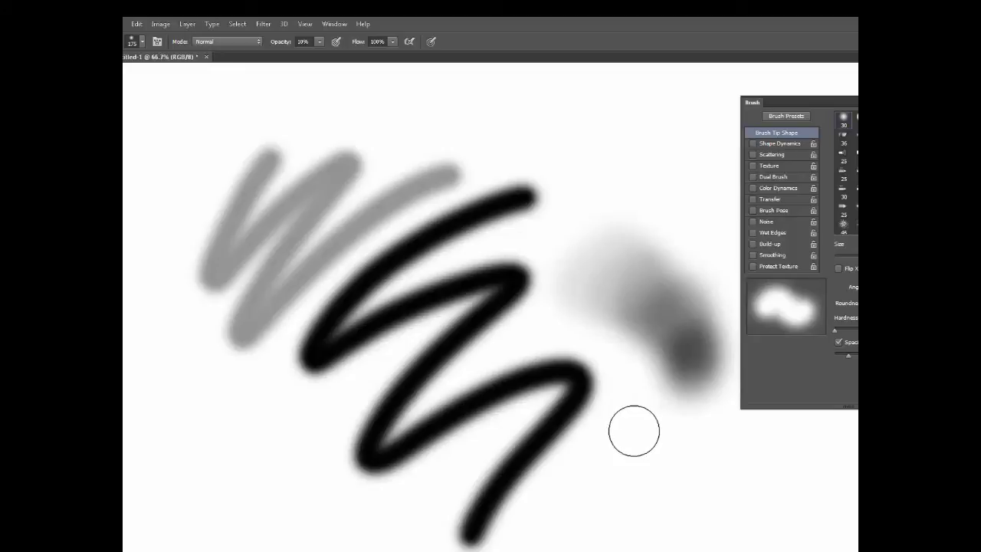
Step: Erase all the strokes from the canvas with the Eraser tool at 300 px
key(bracketright)
key(bracketright)
key(bracketright)
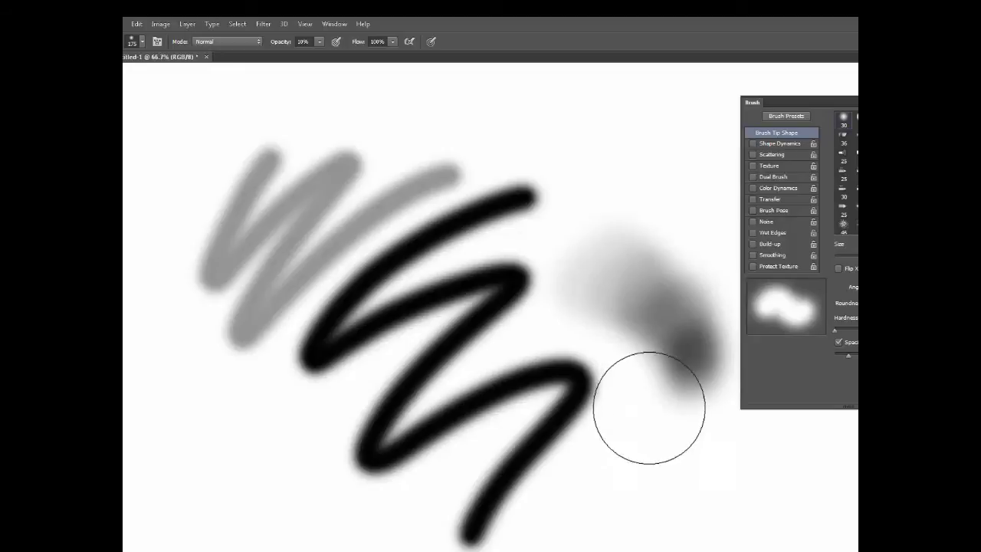
key(e)
mouse_move(491, 509)
mouse_down()
mouse_move(730, 343)
mouse_move(379, 513)
mouse_move(693, 266)
mouse_move(319, 467)
mouse_move(667, 214)
mouse_move(288, 407)
mouse_move(603, 163)
mouse_move(275, 308)
mouse_move(348, 187)
mouse_move(323, 153)
mouse_move(197, 259)
mouse_move(295, 197)
mouse_up()
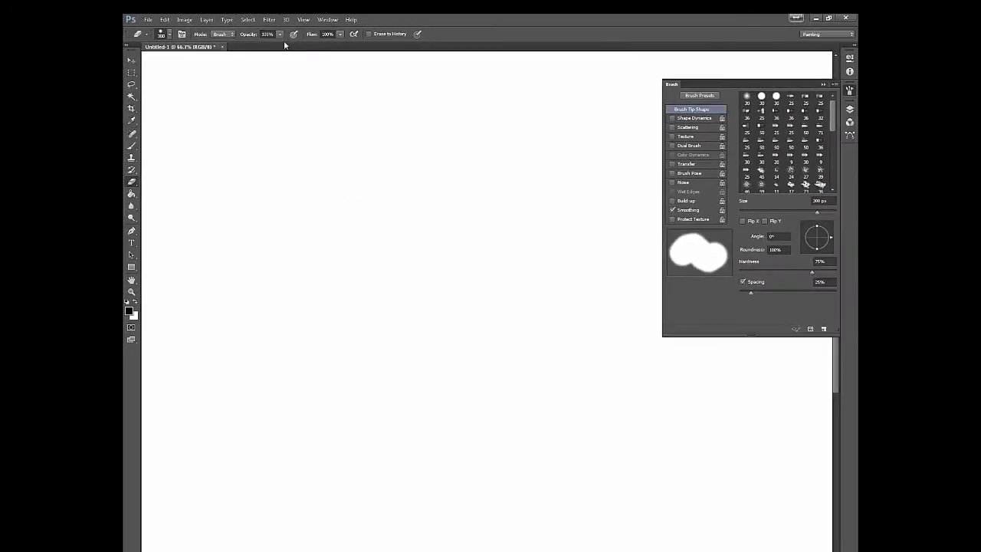
Step: Return to the Brush tool, choose the rough-edged 60 px brush tip and paint a zigzag across the canvas
key(b)
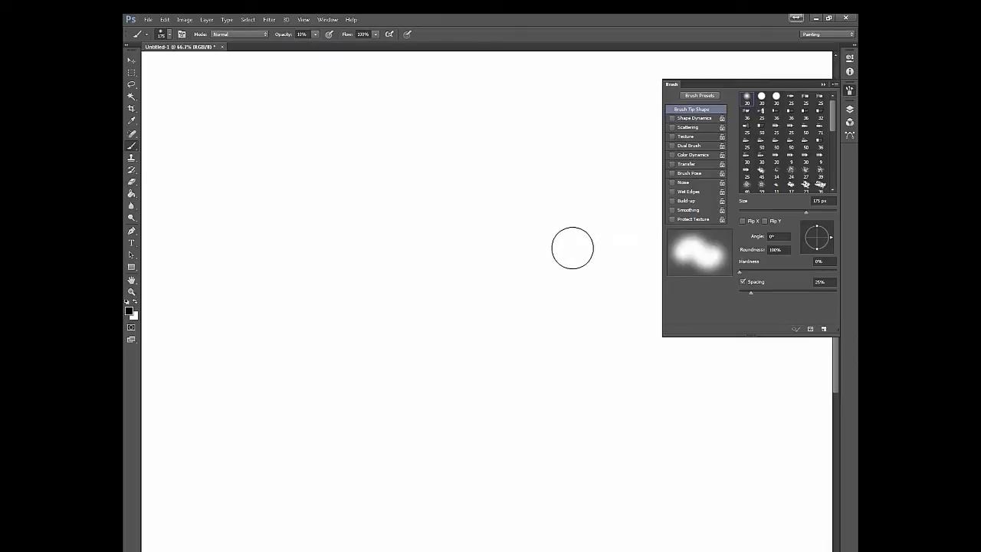
key(bracketleft)
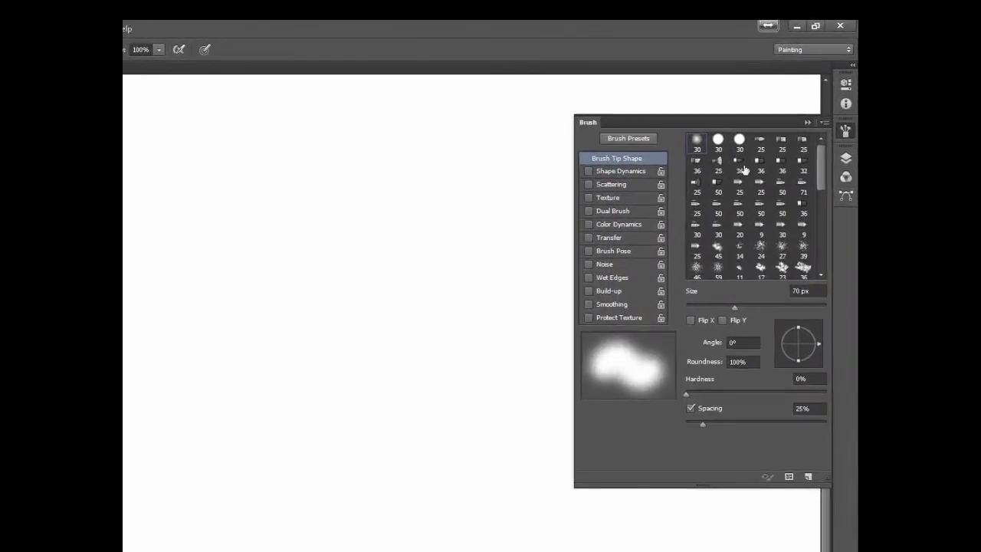
mouse_move(819, 177)
mouse_down()
mouse_move(816, 249)
mouse_move(817, 181)
mouse_up()
scroll(719, 233, down, 2)
click(719, 233)
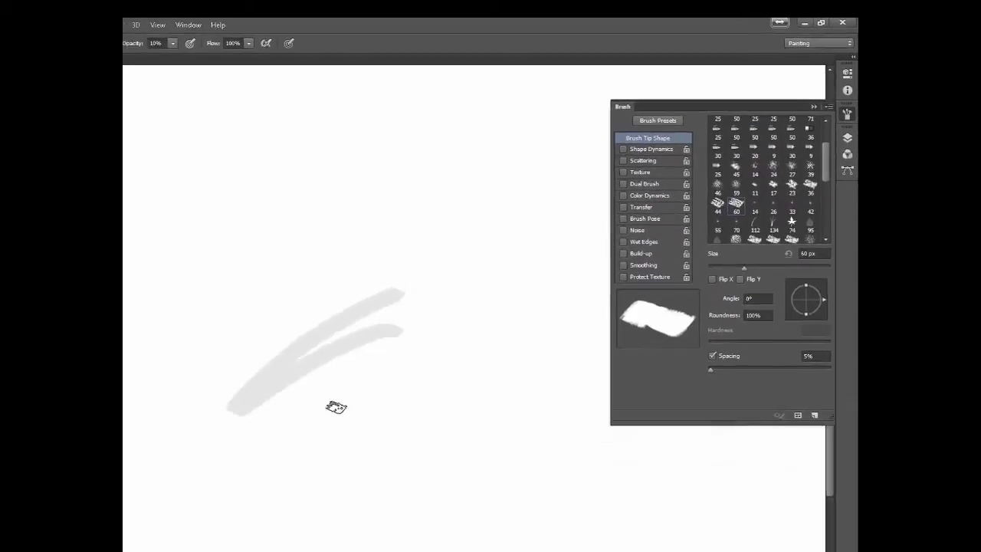
mouse_move(335, 407)
mouse_down()
mouse_move(459, 367)
mouse_move(491, 343)
mouse_move(462, 391)
mouse_move(456, 425)
mouse_move(496, 442)
mouse_move(524, 453)
mouse_up()
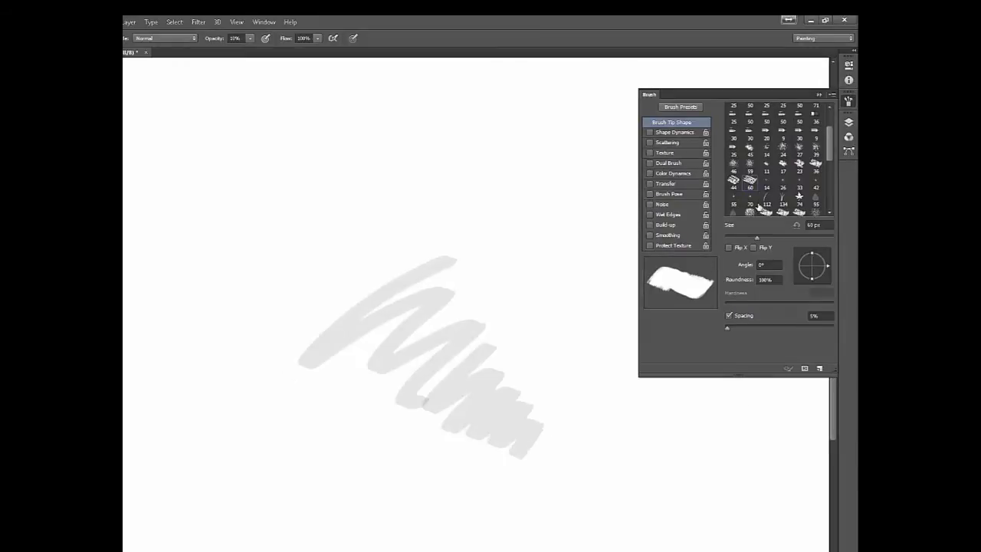
Step: Choose the textured 90 px brush tip and paint a short patch and two long strokes at 75% spacing
scroll(755, 211, down, 1)
click(749, 203)
mouse_move(550, 257)
mouse_down()
mouse_move(560, 337)
mouse_move(550, 369)
mouse_move(564, 366)
mouse_move(585, 296)
mouse_move(535, 335)
mouse_move(571, 391)
mouse_up()
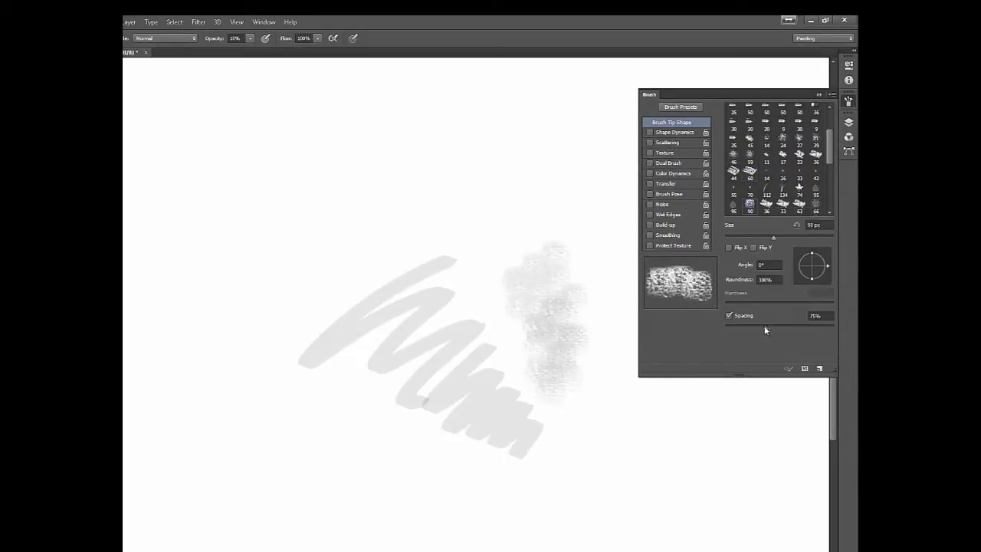
mouse_move(690, 418)
mouse_down()
mouse_move(585, 466)
mouse_move(371, 517)
mouse_move(176, 526)
mouse_up()
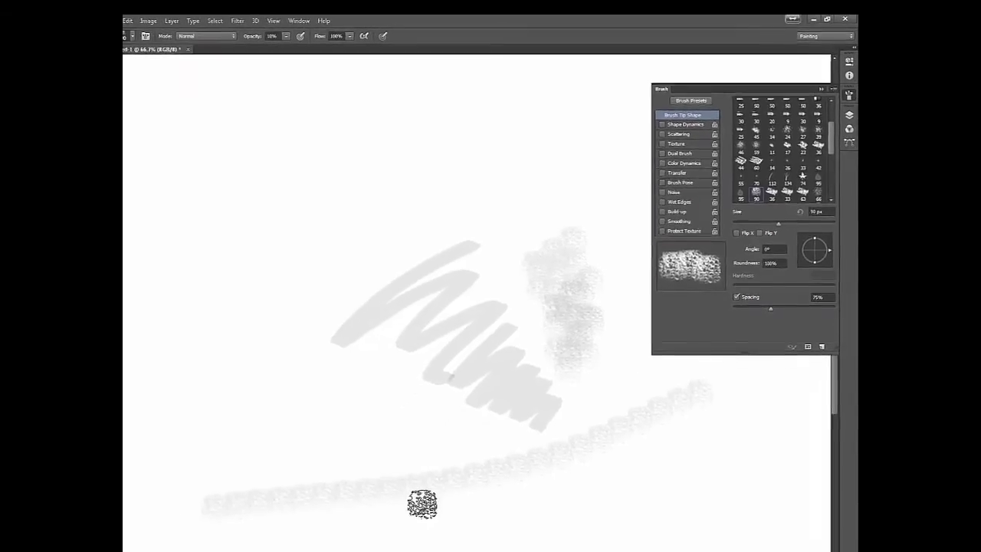
drag(394, 531, 761, 436)
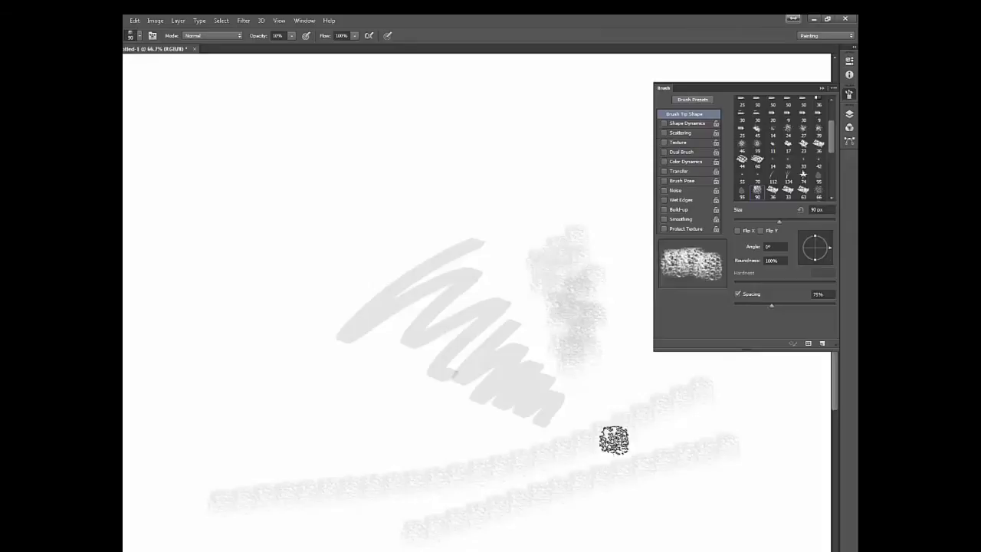
Step: Paint curved strokes with tighter brush spacing, and a looping trail of separate stamps with the spacing raised to about 150%
drag(771, 304, 739, 305)
mouse_move(601, 158)
mouse_down()
mouse_move(192, 357)
mouse_move(483, 221)
mouse_up()
drag(740, 305, 810, 312)
mouse_move(551, 107)
mouse_down()
mouse_move(445, 131)
mouse_move(248, 440)
mouse_move(337, 453)
mouse_up()
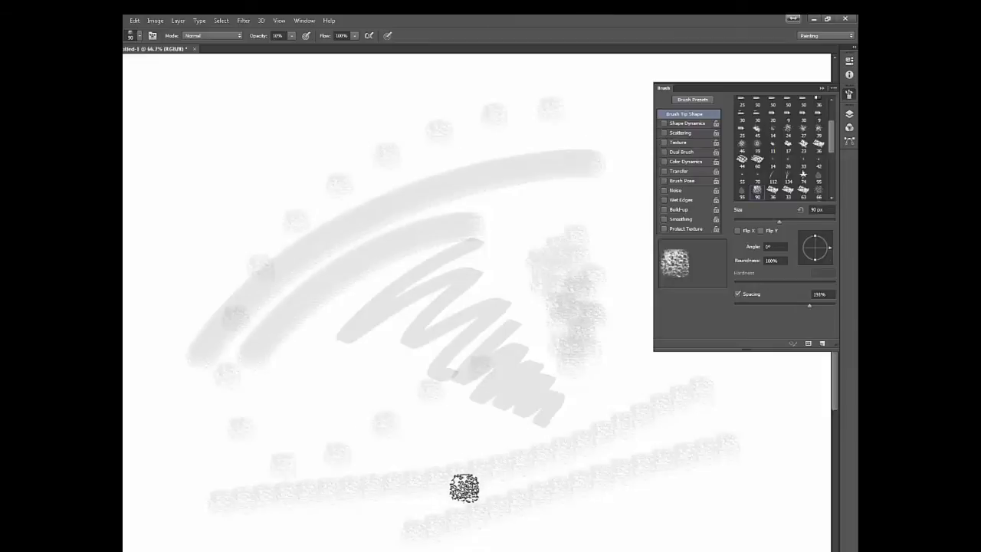
Step: Erase all the textured test strokes from the canvas with the standard Eraser tool
key(e)
mouse_move(733, 422)
mouse_down()
mouse_move(529, 467)
mouse_move(459, 418)
mouse_move(215, 429)
mouse_move(188, 357)
mouse_move(234, 339)
mouse_up()
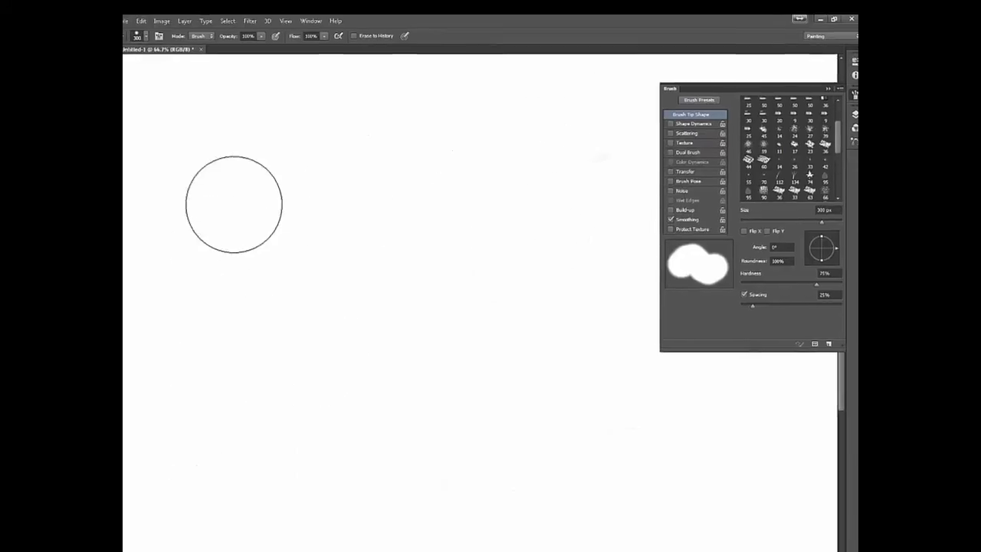
click(134, 193)
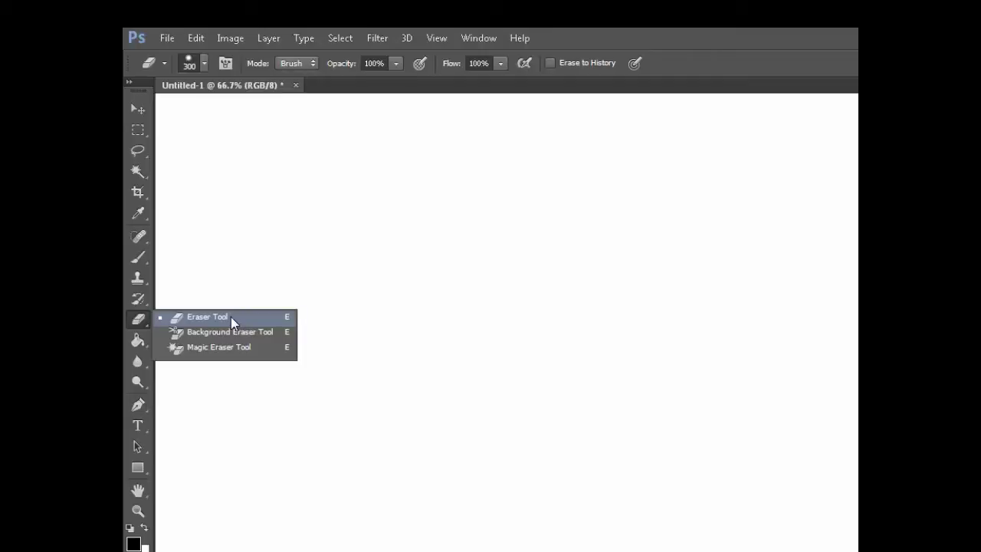
click(230, 317)
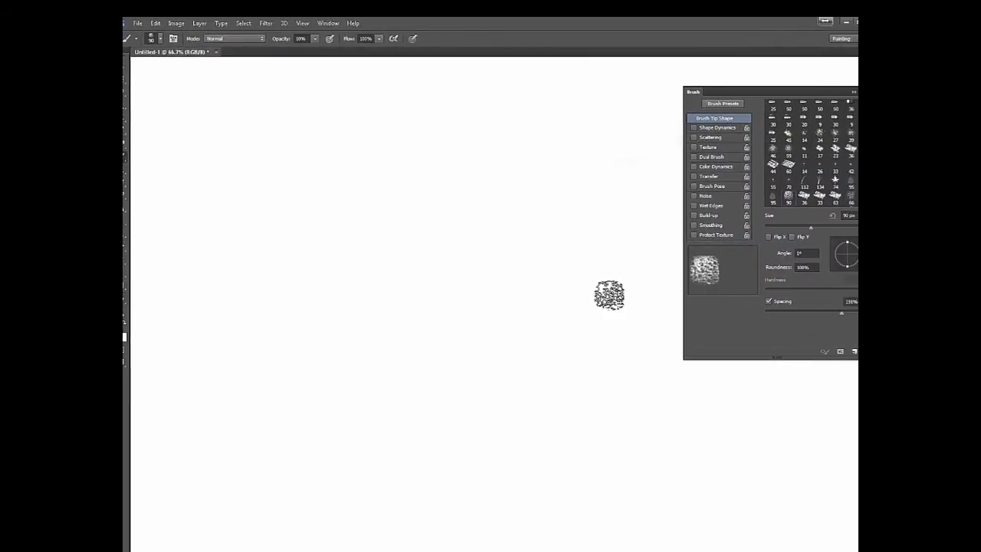
Step: Choose the soft round 30 px brush tip, enlarge it to 90 px and paint one curved stroke
mouse_move(830, 156)
mouse_down()
mouse_move(830, 195)
mouse_move(832, 135)
mouse_up()
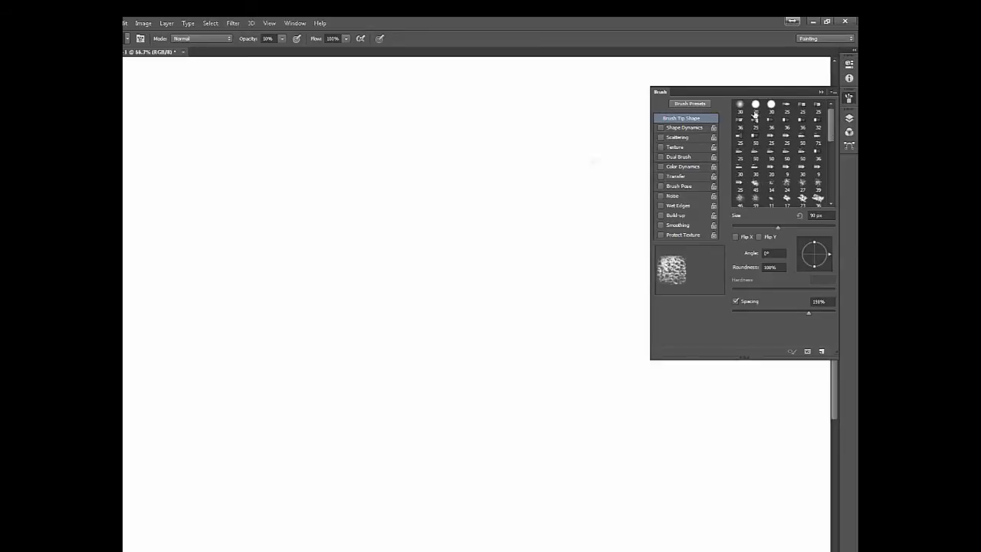
click(739, 106)
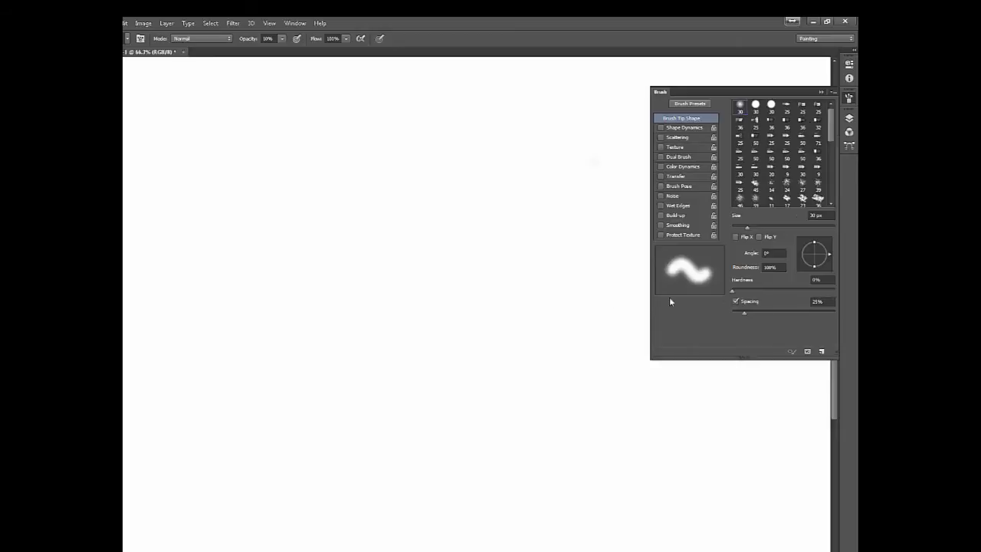
key(bracketright)
key(bracketright)
key(bracketright)
key(bracketright)
key(bracketright)
key(bracketright)
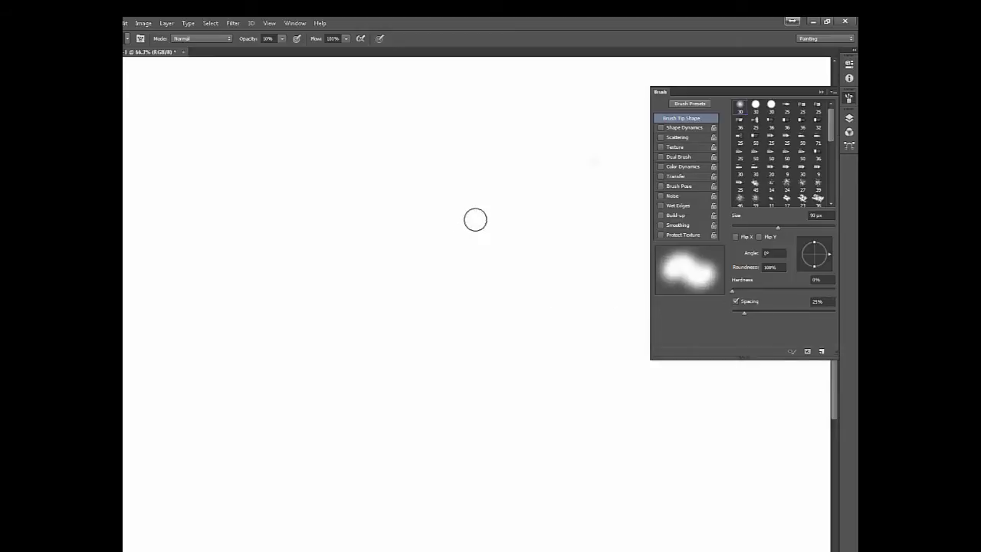
mouse_move(527, 146)
mouse_down()
mouse_move(462, 169)
mouse_move(337, 246)
mouse_move(251, 329)
mouse_up()
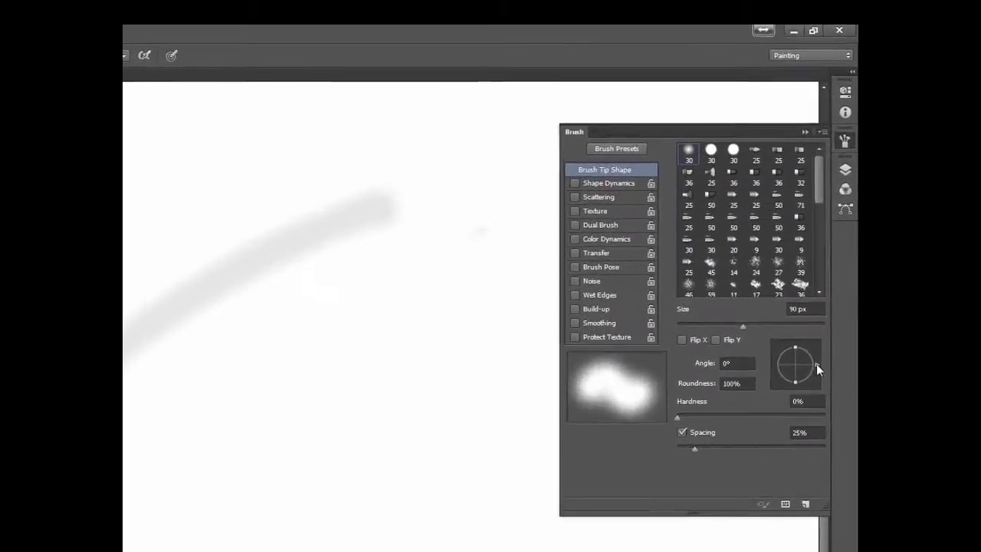
Step: Flatten the brush tip to 32% and then 20% roundness, painting a zigzag stroke with each setting
drag(792, 403, 795, 391)
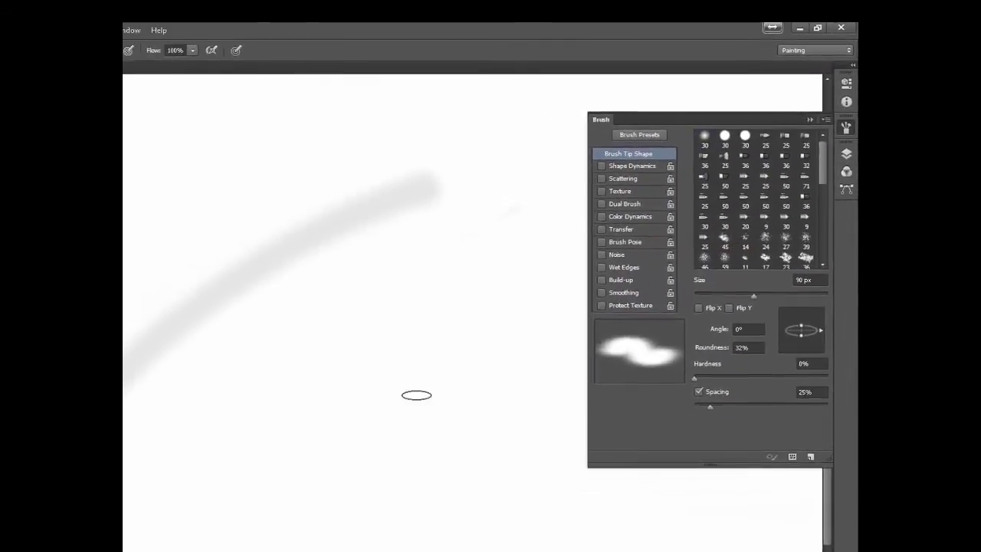
drag(559, 256, 233, 472)
mouse_move(368, 411)
mouse_down()
mouse_move(503, 370)
mouse_move(423, 451)
mouse_move(512, 454)
mouse_move(590, 473)
mouse_move(616, 500)
mouse_up()
drag(812, 271, 813, 273)
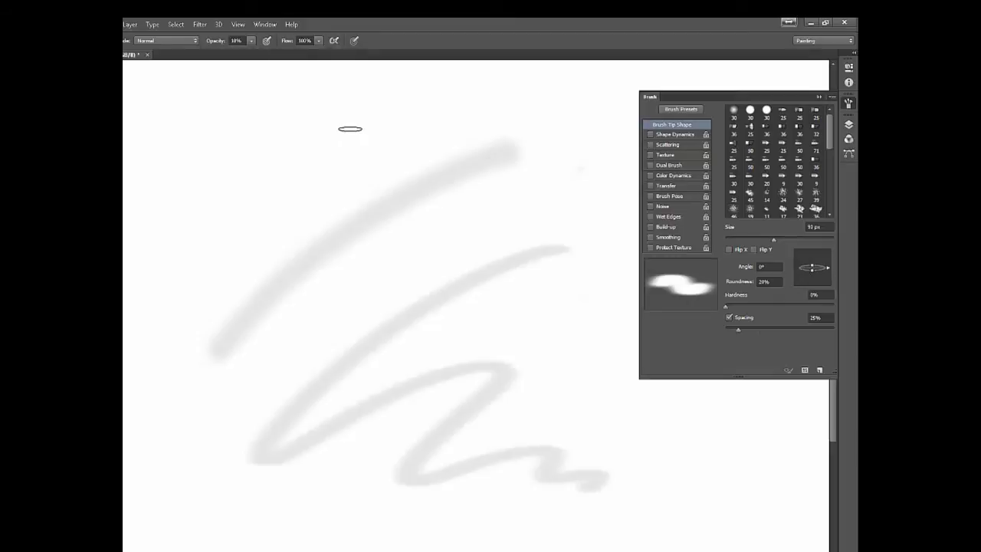
mouse_move(170, 221)
mouse_down()
mouse_move(273, 212)
mouse_move(268, 418)
mouse_up()
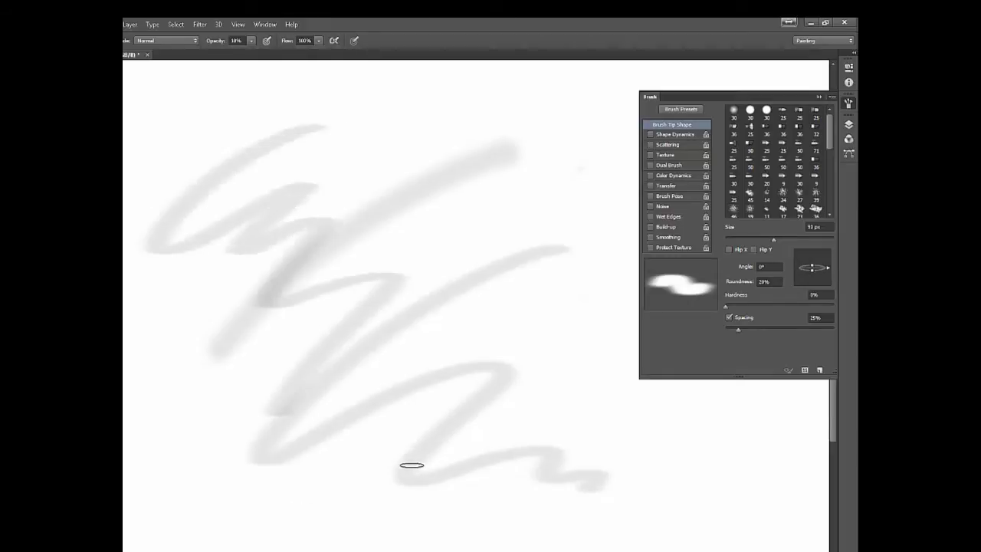
Step: Undo the flattened-tip zigzags and the soft curved stroke to clear the canvas, and return to the Brush tool
key(ctrl+alt+z)
key(ctrl+alt+z)
key(ctrl+alt+z)
key(ctrl+alt+z)
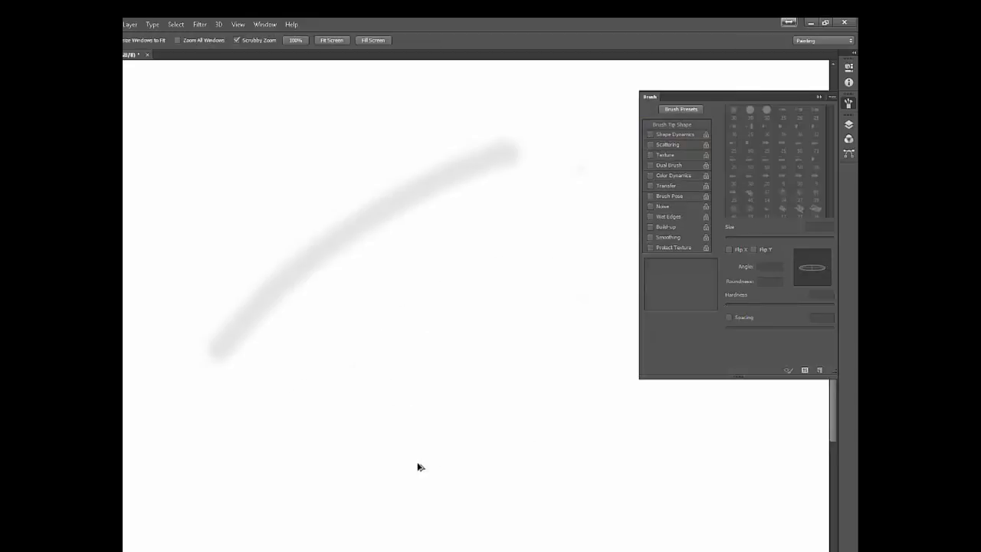
key(ctrl+alt+z)
key(b)
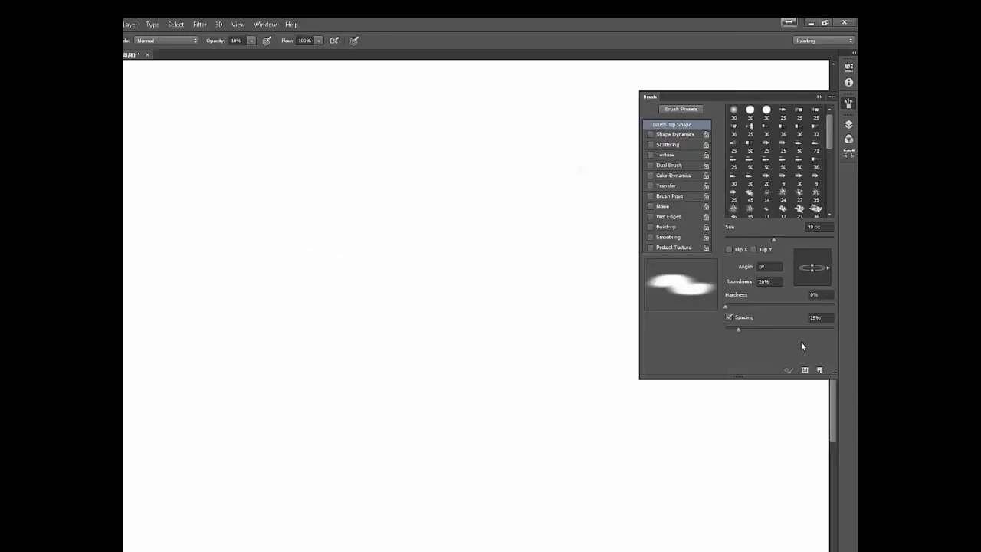
Step: Raise the flattened brush's hardness to 56% and paint a curved zigzag stroke
drag(725, 307, 753, 306)
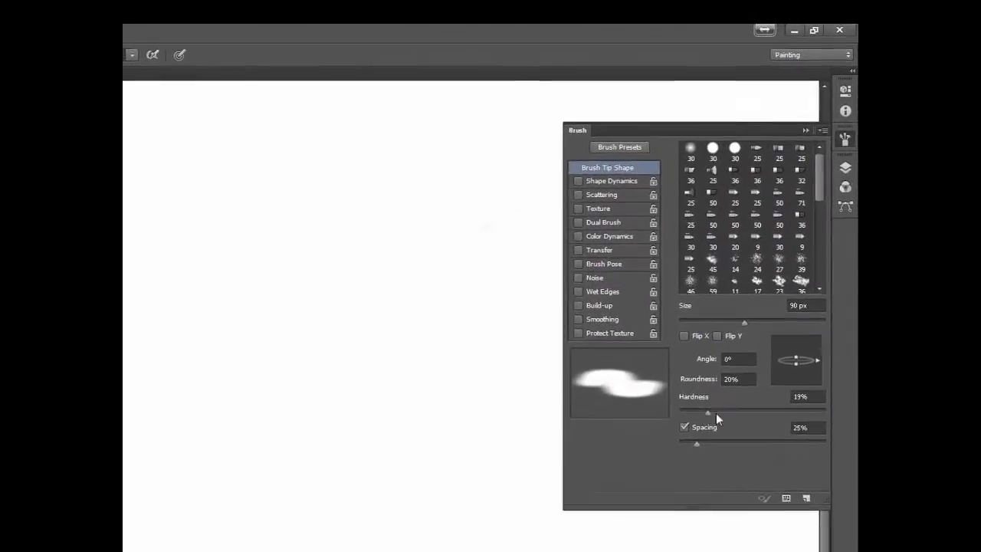
drag(715, 418, 750, 431)
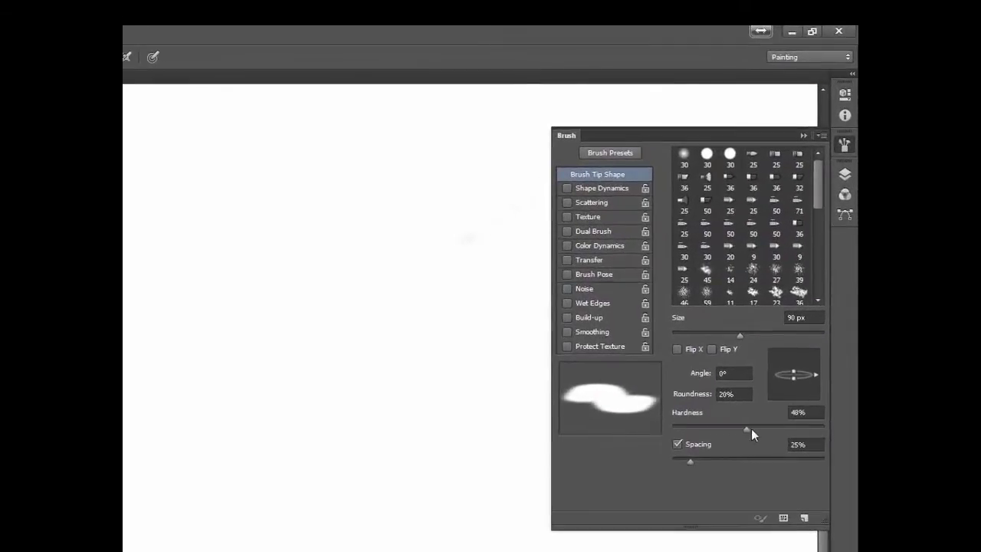
drag(390, 250, 14, 468)
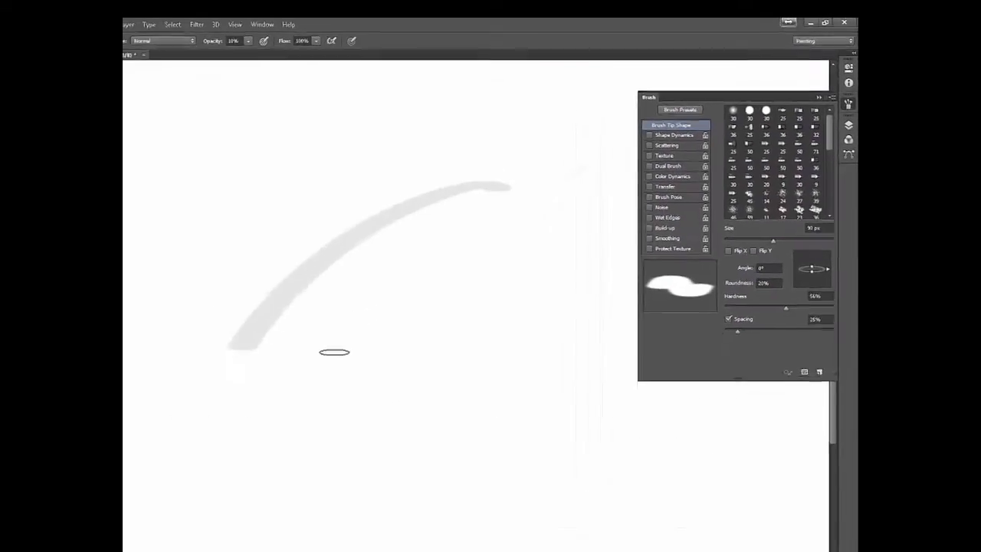
mouse_move(334, 351)
mouse_down()
mouse_move(512, 371)
mouse_move(352, 437)
mouse_up()
Step: Paint a zigzag stroke with a harder brush edge, and a curved stroke with the hardness lowered to 0%
drag(797, 306, 817, 305)
mouse_move(583, 298)
mouse_down()
mouse_move(455, 419)
mouse_move(556, 395)
mouse_move(443, 527)
mouse_up()
drag(818, 305, 712, 317)
mouse_move(588, 228)
mouse_down()
mouse_move(455, 294)
mouse_move(314, 494)
mouse_move(261, 540)
mouse_up()
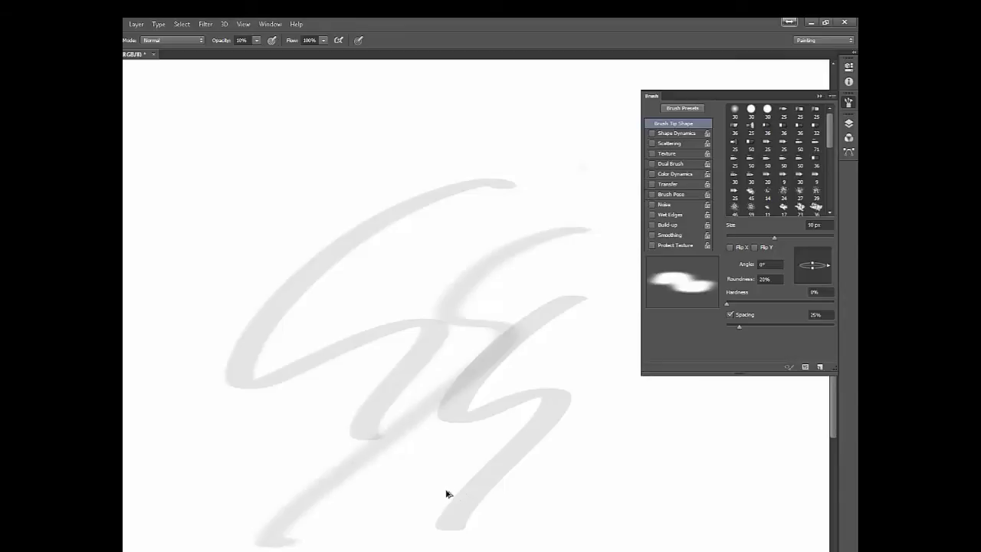
Step: Undo the three strokes painted with the different hardness settings
key(ctrl+alt+z)
key(ctrl+alt+z)
key(ctrl+alt+z)
mouse_move(728, 304)
mouse_down()
mouse_move(792, 300)
mouse_move(802, 309)
mouse_up()
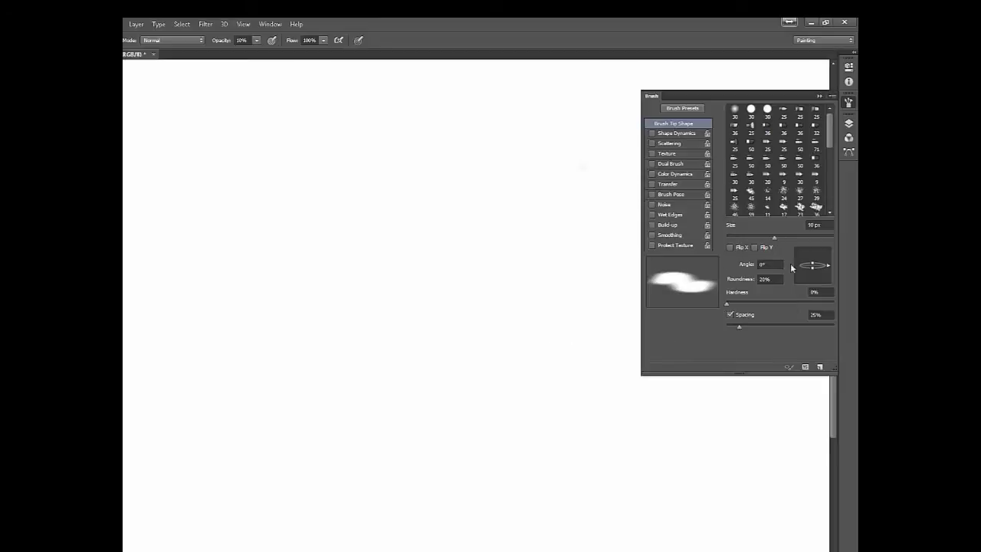
Step: Choose the soft round 30 px tip, enlarge it to 500 px, try one broad soft stroke and undo it
click(732, 113)
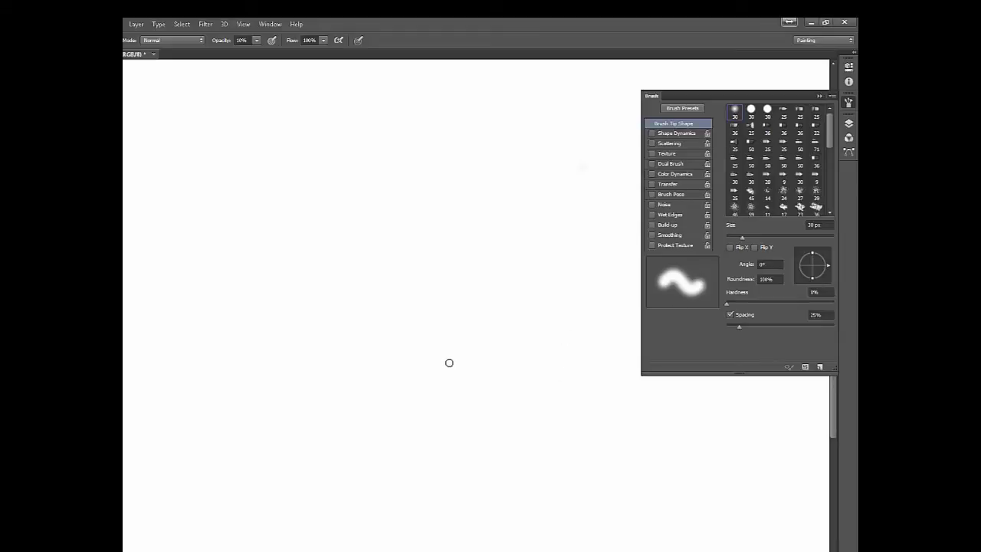
key(bracketright)
key(bracketright)
key(bracketright)
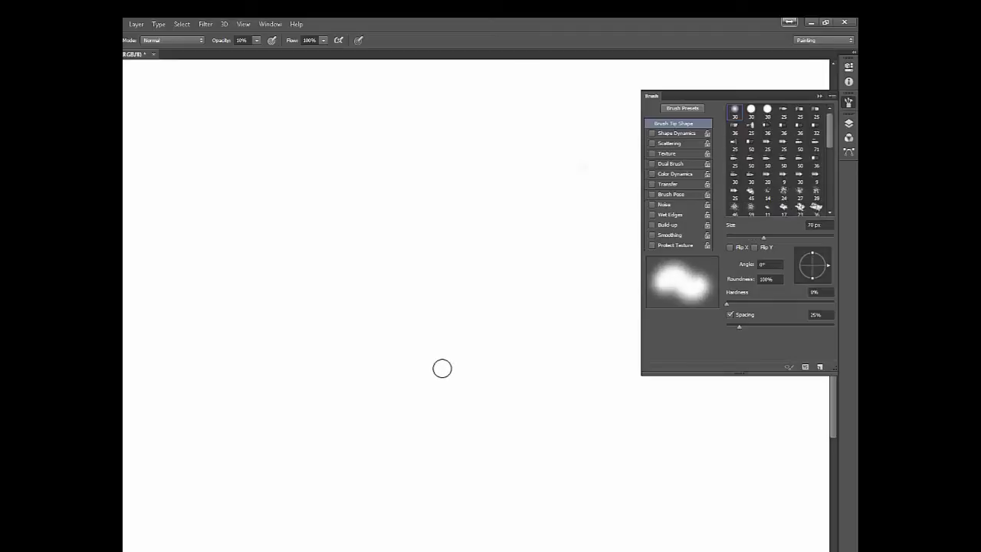
key(bracketright)
key(bracketright)
key(bracketright)
key(bracketright)
key(bracketright)
key(bracketright)
key(bracketright)
key(bracketright)
key(bracketright)
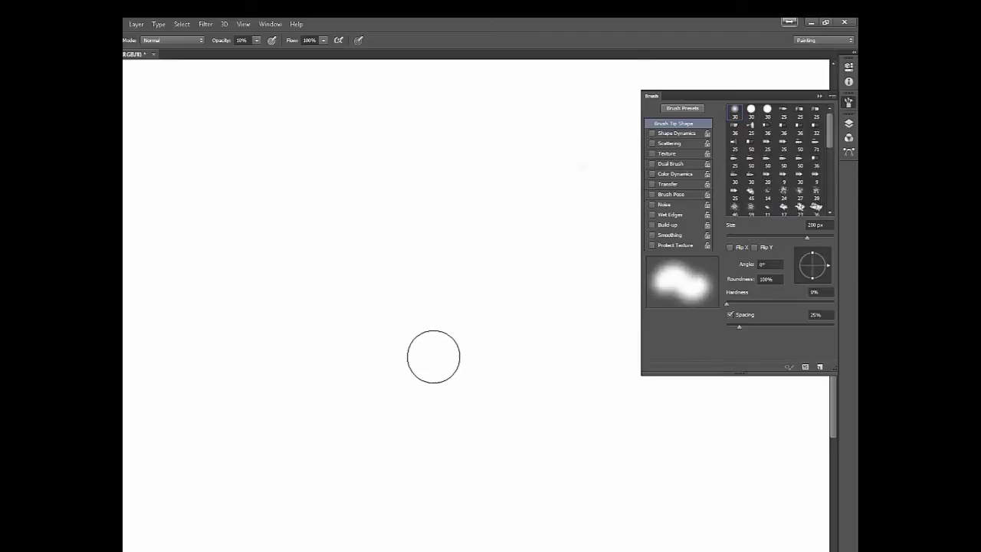
key(bracketright)
key(bracketright)
mouse_move(476, 299)
mouse_down()
mouse_move(311, 419)
mouse_move(323, 415)
mouse_up()
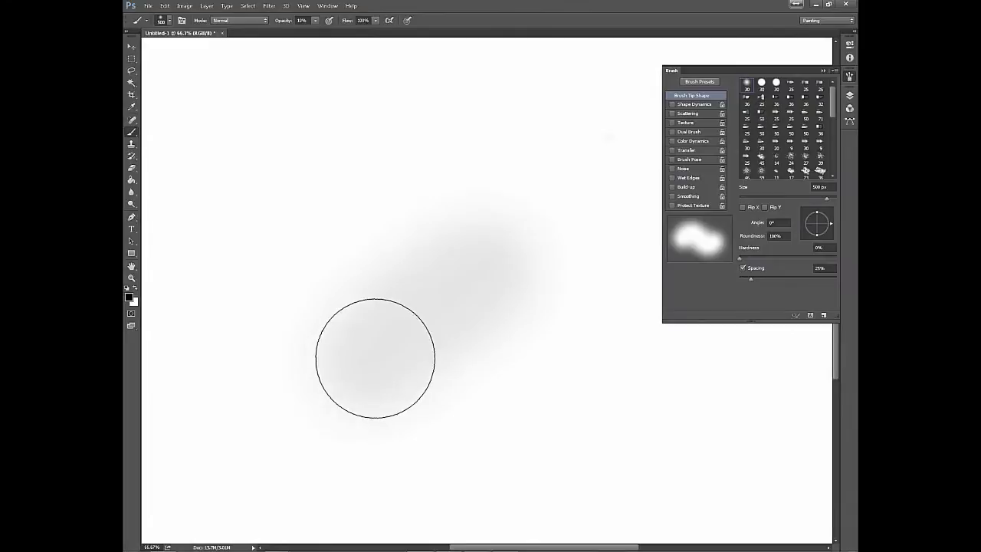
key(ctrl+z)
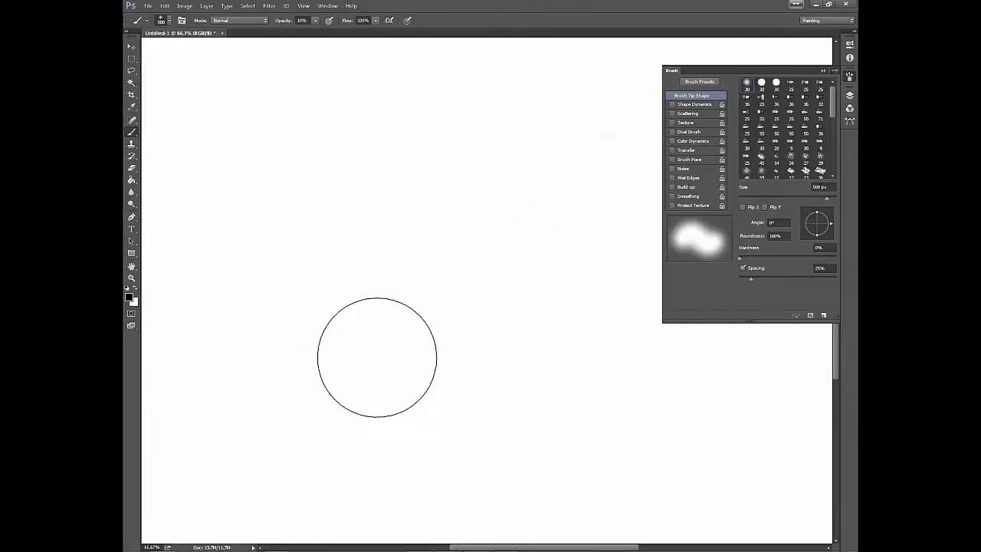
Step: Raise the brush hardness to 75% and reduce the brush size to 125 px
key(shift+bracketright)
key(shift+bracketright)
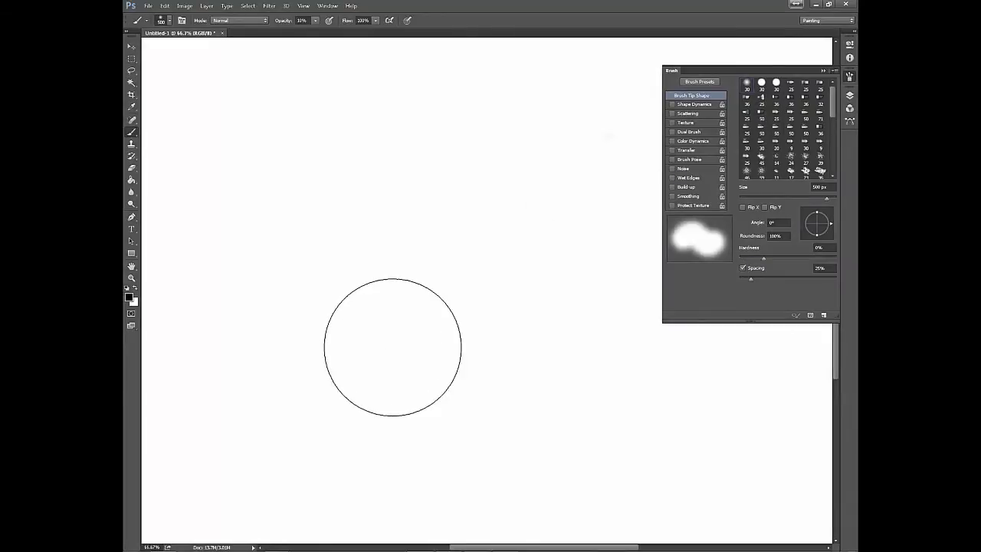
key(bracketleft)
key(bracketleft)
key(bracketleft)
key(bracketleft)
key(bracketleft)
key(bracketleft)
key(bracketleft)
key(shift+bracketright)
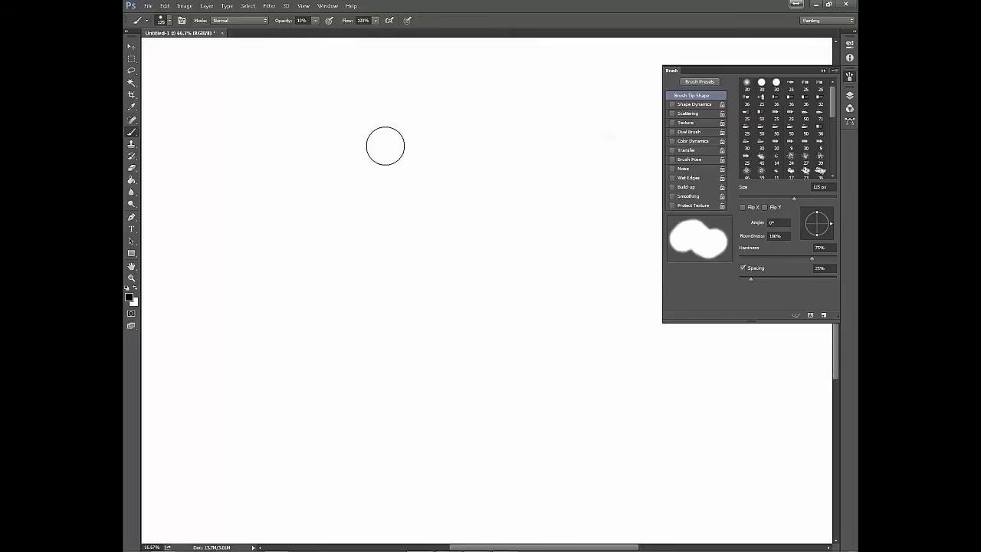
Step: Set the brush opacity to 52% and paint a thick zigzag stroke in the upper part of the canvas
drag(283, 23, 307, 23)
click(315, 21)
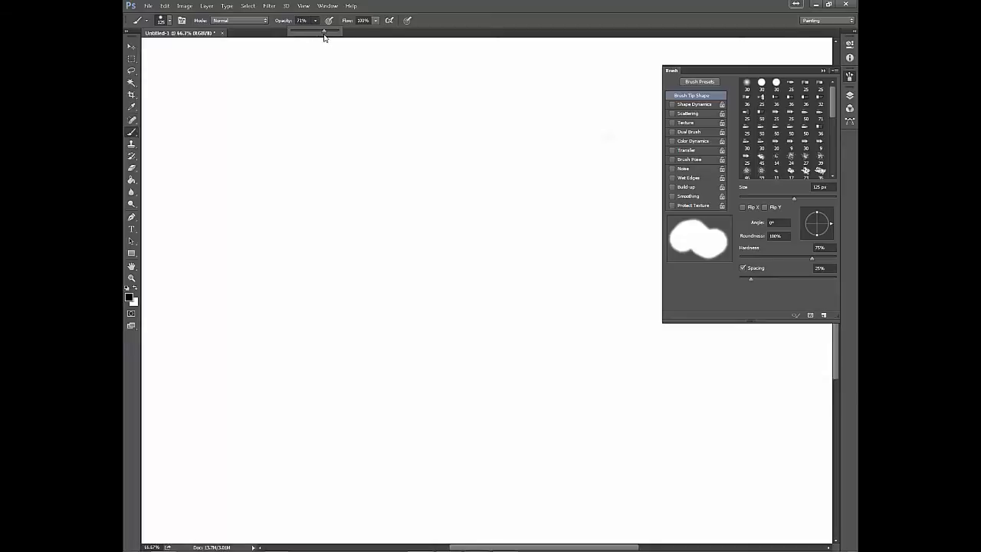
mouse_move(469, 115)
mouse_down()
mouse_move(272, 263)
mouse_move(387, 223)
mouse_up()
drag(476, 245, 360, 402)
Step: Enlarge the brush to 600 px and paint one short, broad diagonal stroke overlapping the zigzag's lower end
key(bracketleft)
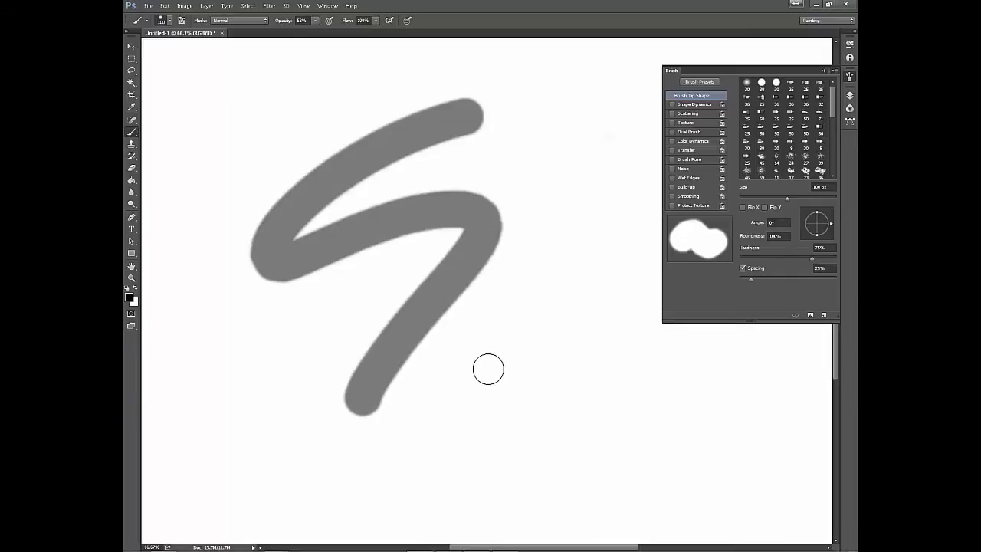
key(bracketright)
key(bracketright)
key(bracketright)
key(bracketright)
key(bracketright)
key(bracketright)
mouse_move(556, 345)
mouse_down()
mouse_move(458, 406)
mouse_move(508, 381)
mouse_up()
Step: Reduce the brush to 30 px and paint a small thin zigzag above the broad stroke
key(bracketleft)
key(bracketleft)
key(bracketleft)
key(bracketleft)
key(bracketleft)
key(bracketleft)
key(bracketleft)
key(bracketleft)
key(bracketleft)
key(bracketleft)
key(bracketleft)
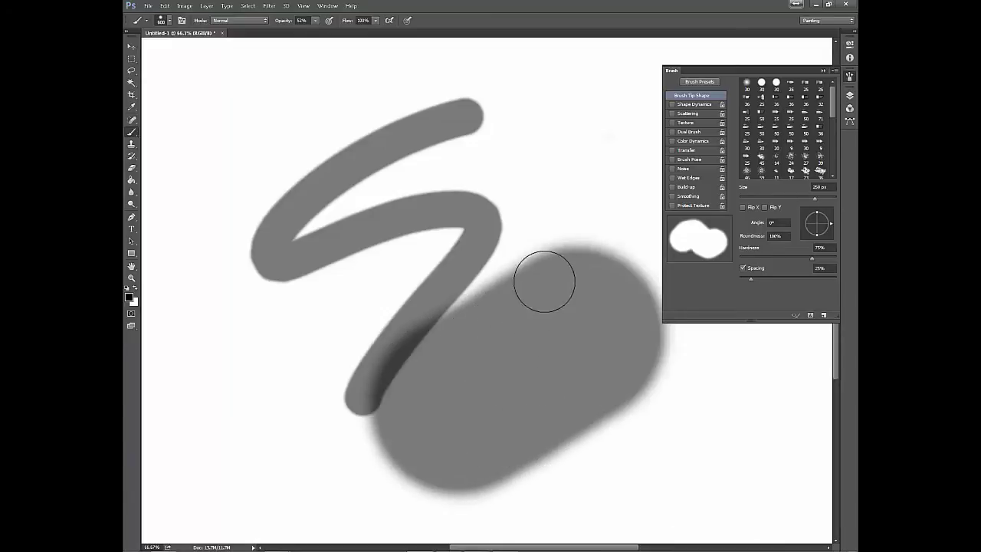
key(bracketleft)
key(bracketleft)
mouse_move(613, 96)
mouse_down()
mouse_move(591, 160)
mouse_move(545, 236)
mouse_up()
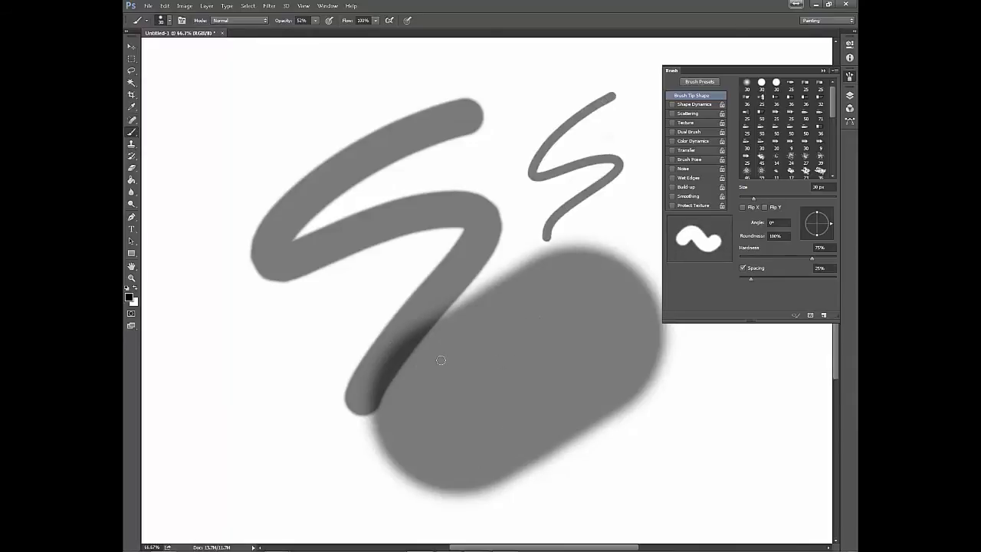
Step: Enlarge the brush beyond 70 px and paint overlapping blobs across the lower part of the thick zigzag
key(bracketright)
key(bracketright)
key(bracketright)
key(bracketright)
key(bracketright)
key(bracketright)
key(bracketright)
key(bracketright)
key(bracketright)
key(bracketright)
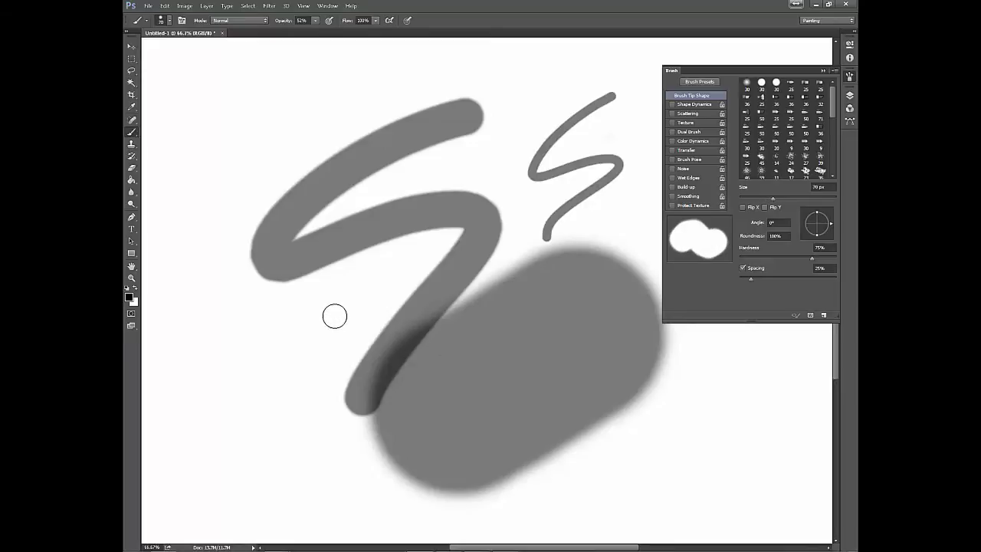
mouse_move(324, 332)
mouse_down()
mouse_move(372, 286)
mouse_move(371, 308)
mouse_move(384, 306)
mouse_move(397, 272)
mouse_move(391, 285)
mouse_move(413, 275)
mouse_move(413, 288)
mouse_move(467, 279)
mouse_up()
Step: Shrink the brush in stages to 2 px, adding ever finer scribbles and a hairline zigzag over the broad stroke
key(bracketleft)
key(bracketleft)
key(bracketleft)
key(bracketleft)
key(bracketleft)
key(bracketleft)
key(bracketleft)
key(bracketleft)
key(bracketleft)
key(bracketleft)
key(bracketleft)
key(bracketleft)
key(bracketleft)
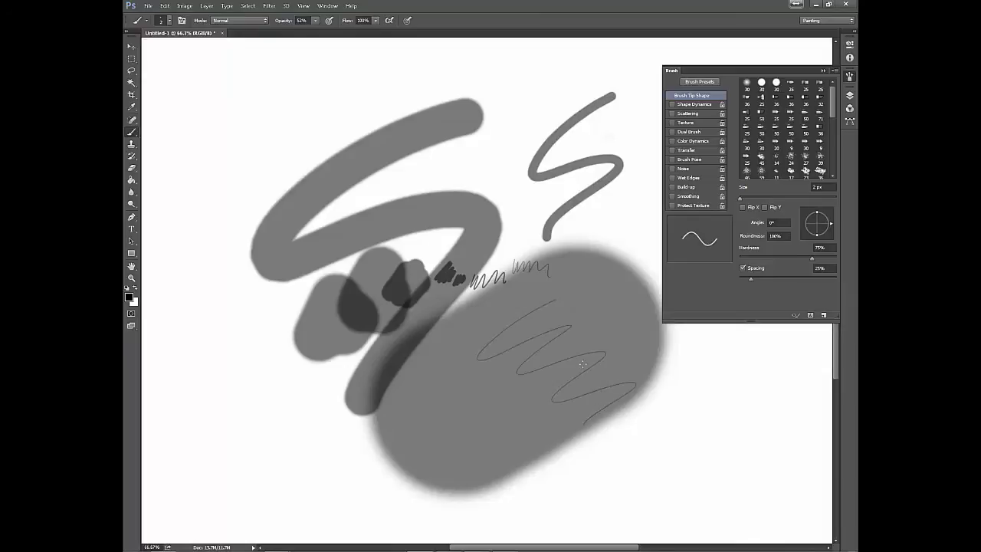
Step: Enlarge the brush from the hairline size to 80 px
key(bracketright)
key(bracketright)
key(bracketright)
key(bracketright)
key(bracketright)
key(bracketright)
key(bracketright)
key(bracketright)
key(bracketright)
key(bracketright)
key(bracketright)
key(bracketright)
key(bracketright)
key(bracketright)
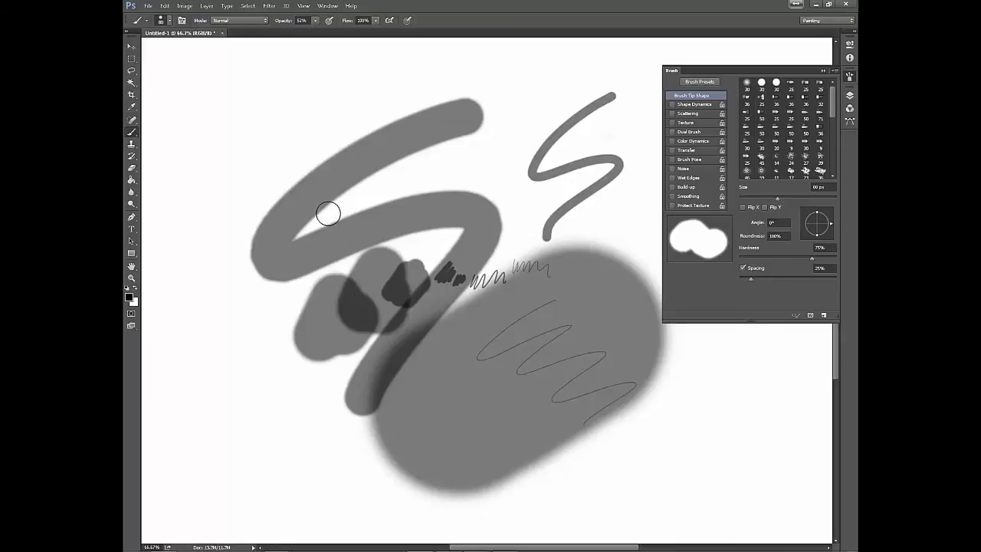
Step: Lower the brush hardness to 0% and paint a short soft zigzag above the thick one, replacing a first horizontal stroke
key(shift+bracketleft)
key(shift+bracketleft)
key(shift+bracketleft)
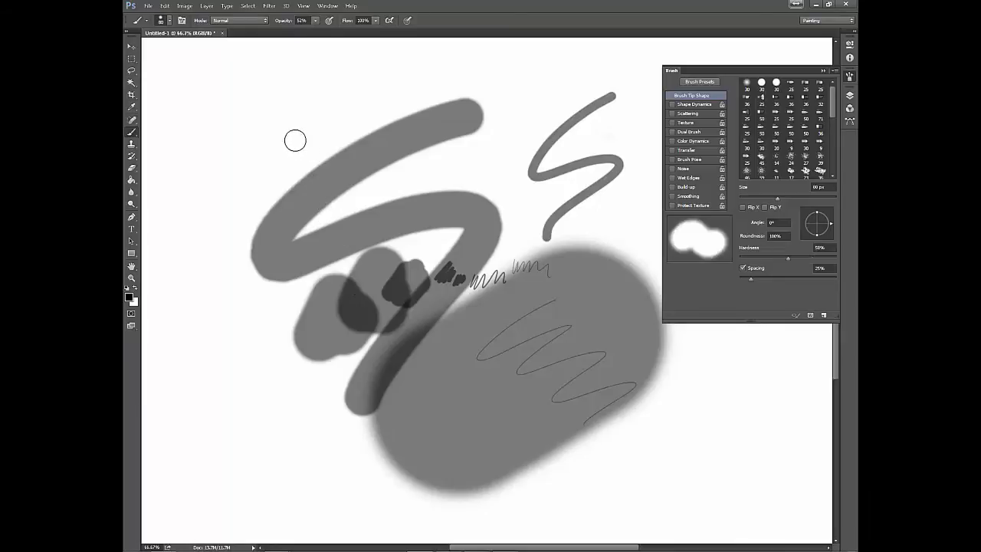
drag(330, 98, 223, 100)
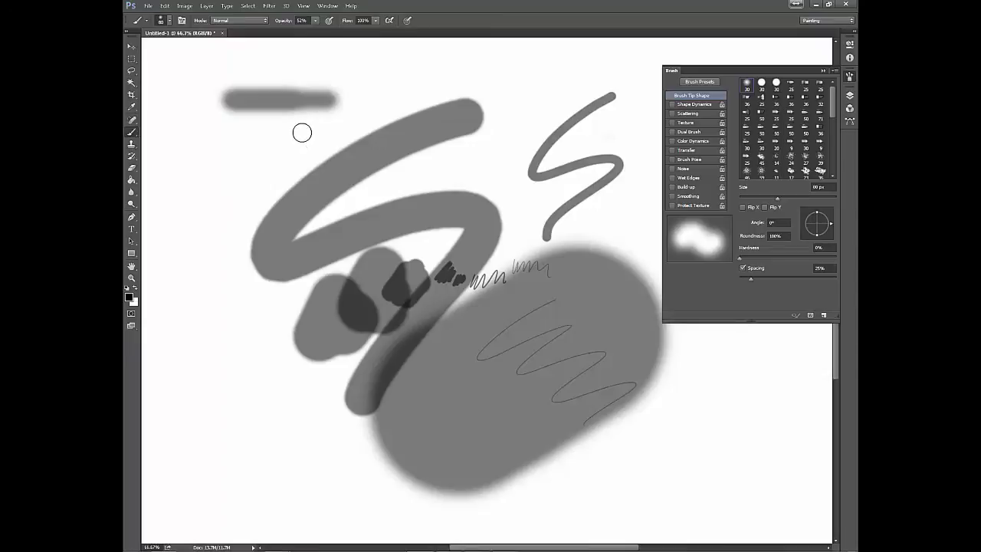
key(ctrl+z)
mouse_move(337, 94)
mouse_down()
mouse_move(240, 172)
mouse_move(280, 164)
mouse_up()
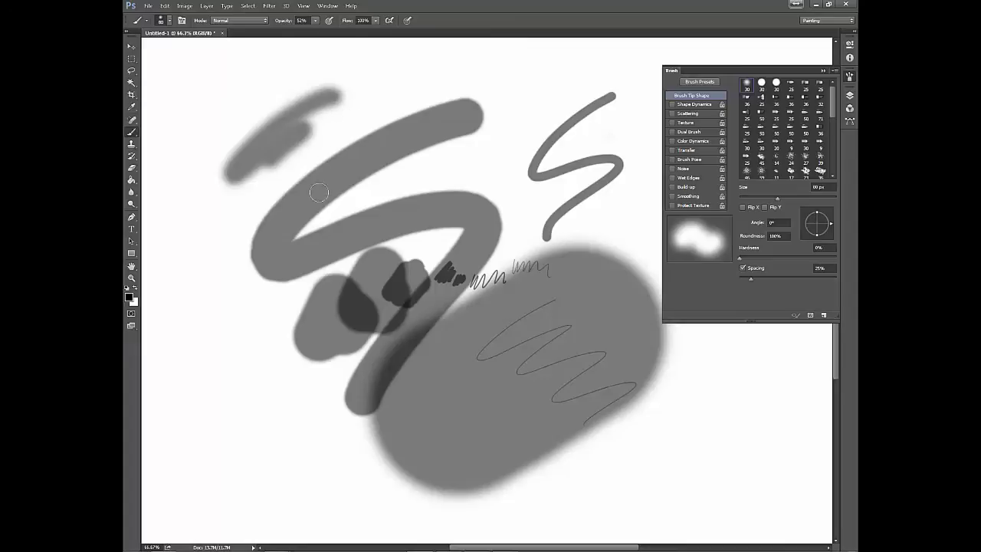
Step: Erase all the test strokes from the canvas with the Eraser and return to the Brush tool
key(e)
mouse_move(437, 479)
mouse_down()
mouse_move(591, 372)
mouse_move(526, 436)
mouse_move(528, 388)
mouse_move(620, 230)
mouse_move(560, 127)
mouse_move(238, 206)
mouse_move(416, 112)
mouse_up()
key(b)
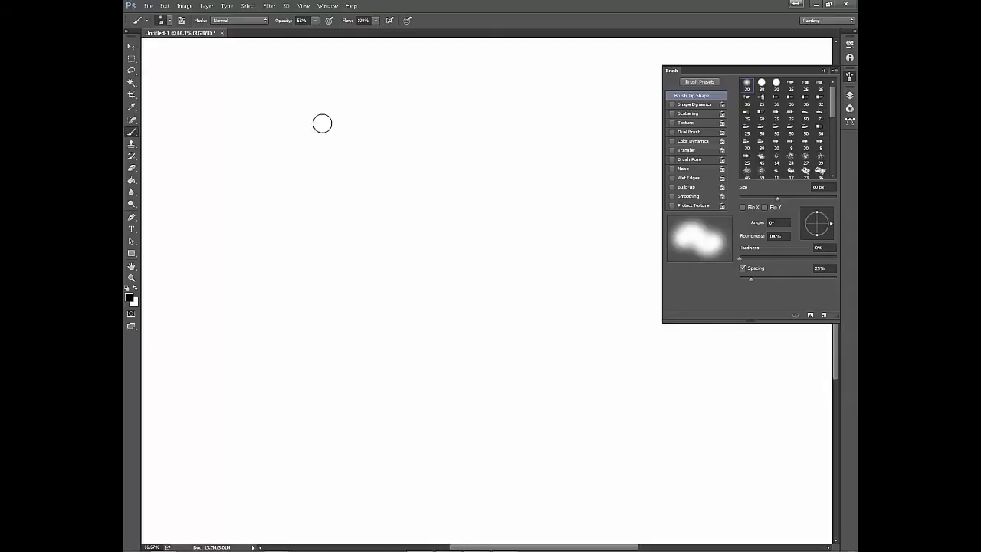
Step: Paint a curved stroke at 0% hardness and a parallel one at 25%, undoing the misdrawn attempt between them
mouse_move(411, 78)
mouse_down()
mouse_move(252, 177)
mouse_move(189, 240)
mouse_up()
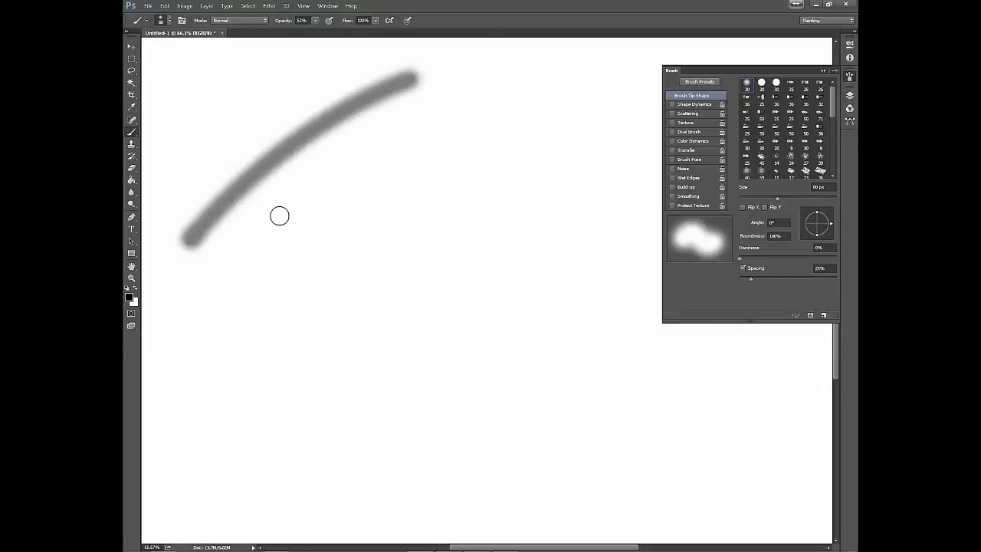
key(shift+bracketright)
mouse_move(458, 105)
mouse_down()
mouse_move(250, 267)
mouse_move(229, 101)
mouse_up()
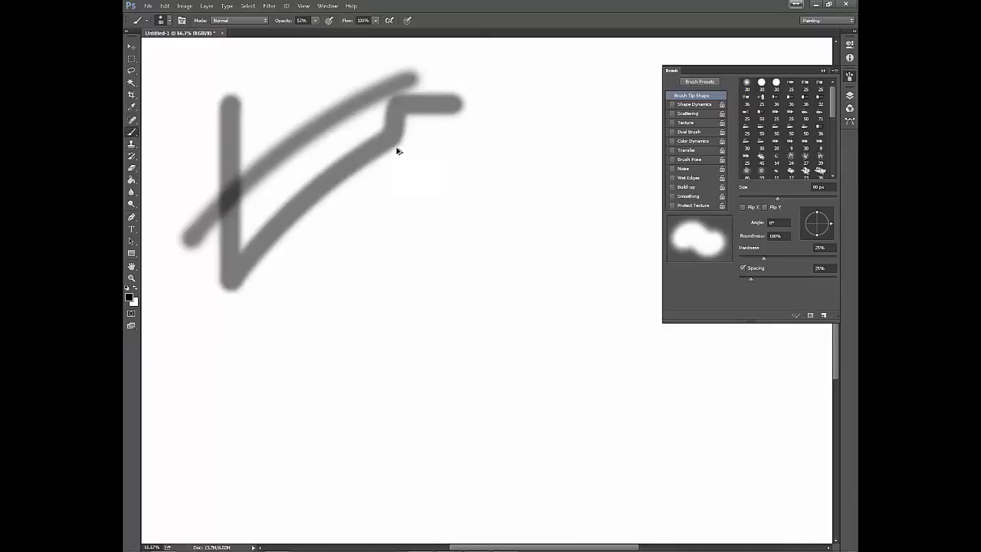
key(ctrl+z)
drag(467, 93, 226, 285)
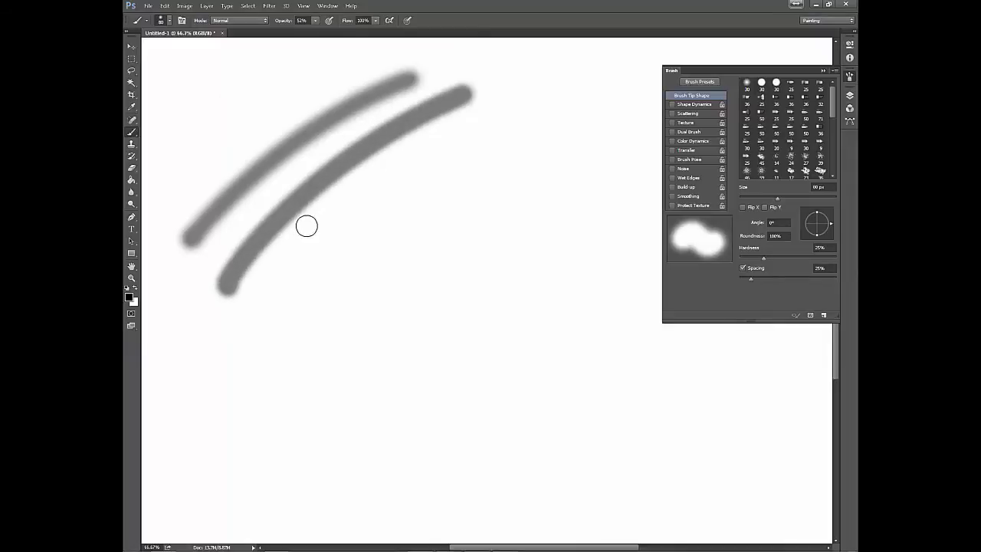
Step: Paint three more parallel curved strokes, raising the brush hardness one increment before each until it reaches 100%
key(shift+bracketright)
mouse_move(513, 118)
mouse_down()
mouse_move(306, 261)
mouse_move(268, 311)
mouse_up()
key(shift+bracketright)
drag(557, 157, 308, 353)
key(shift+bracketright)
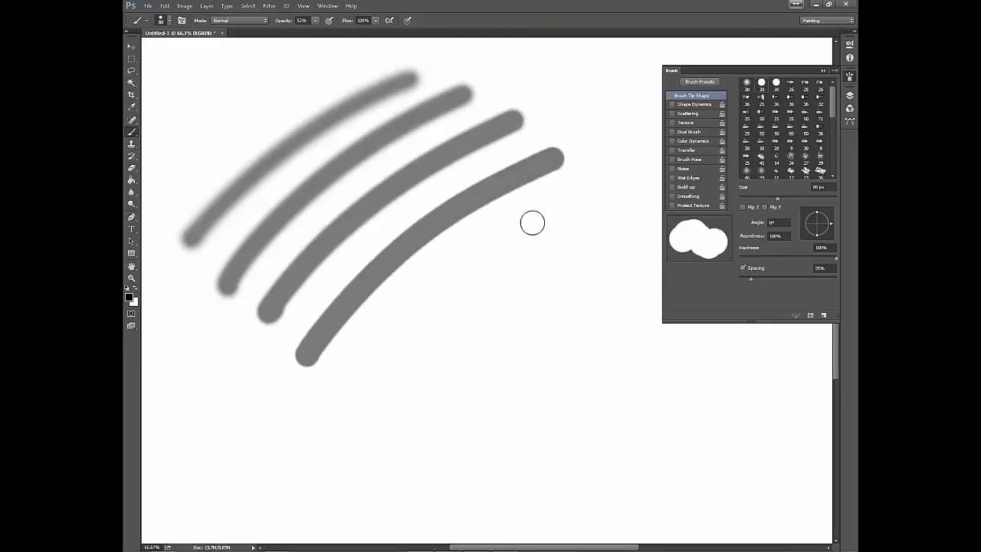
drag(582, 201, 370, 373)
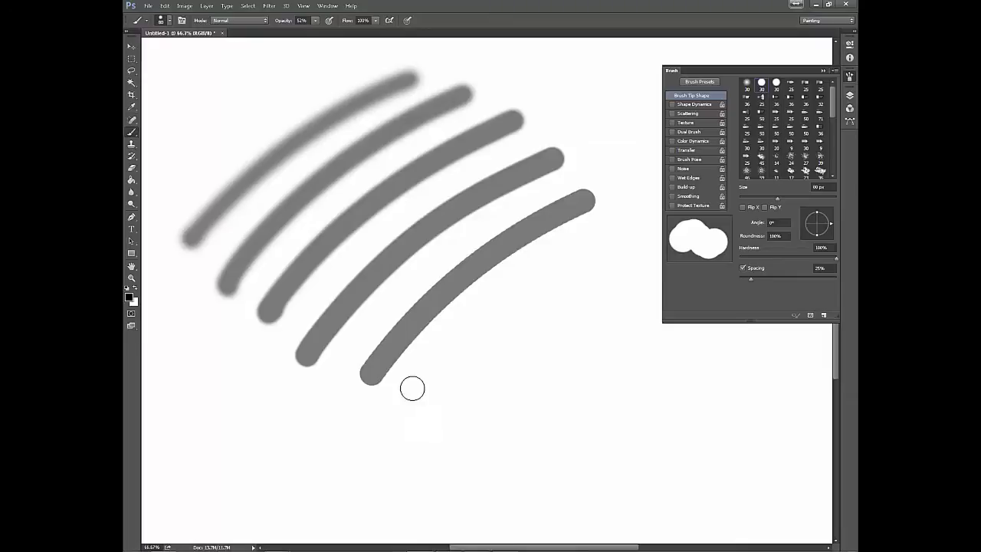
Step: Paint another curve and a short wavy stroke at full hardness, and two parallel curves with Smoothing enabled
drag(381, 428, 593, 274)
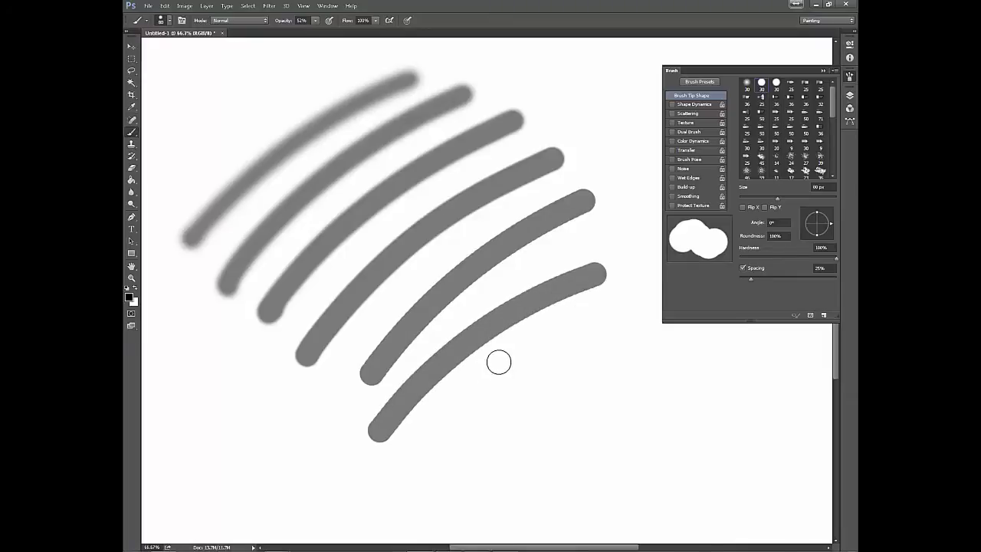
mouse_move(449, 420)
mouse_down()
mouse_move(541, 386)
mouse_move(552, 371)
mouse_up()
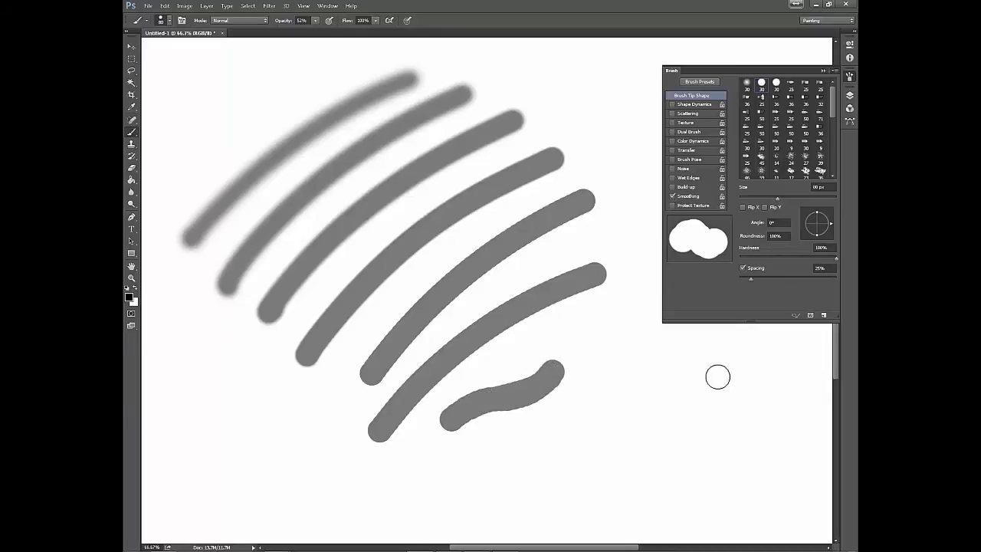
mouse_move(713, 377)
mouse_down()
mouse_move(619, 404)
mouse_move(493, 491)
mouse_up()
click(540, 486)
drag(711, 412, 735, 408)
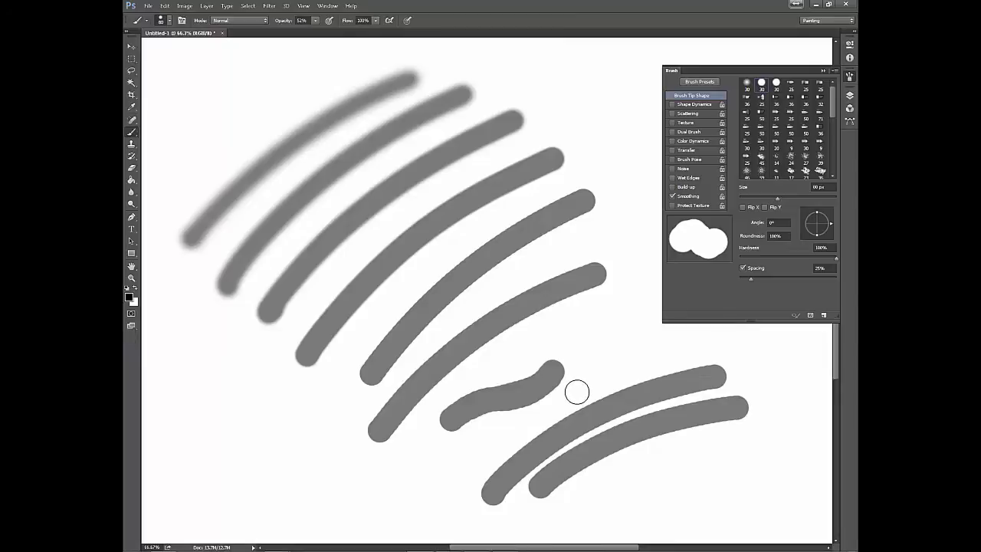
Step: Lower the brush hardness to 75% and paint two curved strokes between the existing ones
key(shift+bracketleft)
drag(622, 318, 415, 452)
drag(646, 344, 540, 400)
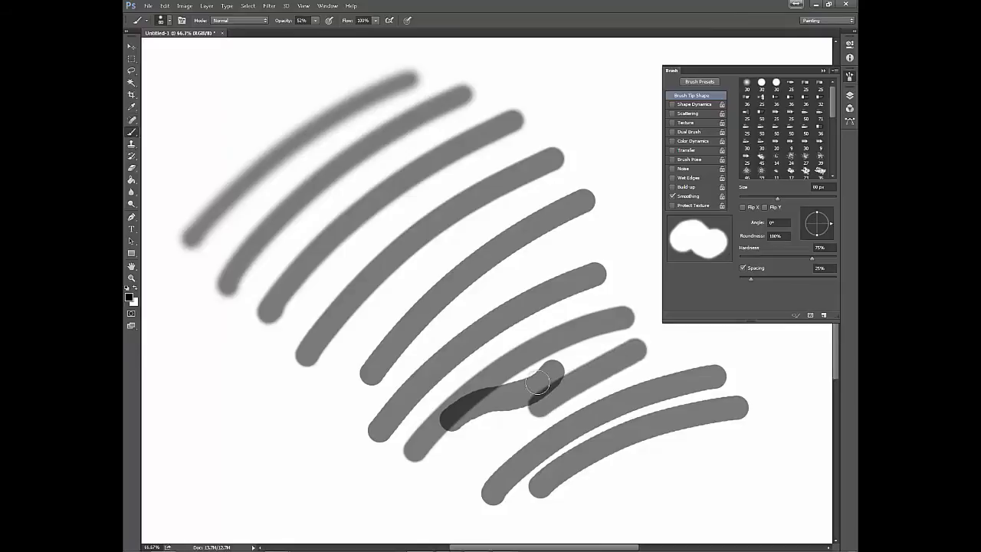
Step: Scribble beside the curves' lower ends with progressively smaller brush sizes, down to 7 px
key(bracketleft)
key(bracketleft)
key(bracketleft)
key(bracketleft)
mouse_move(358, 402)
mouse_down()
mouse_move(320, 444)
mouse_move(324, 458)
mouse_move(347, 459)
mouse_move(338, 473)
mouse_move(374, 478)
mouse_up()
key(bracketleft)
key(bracketleft)
key(bracketleft)
key(bracketleft)
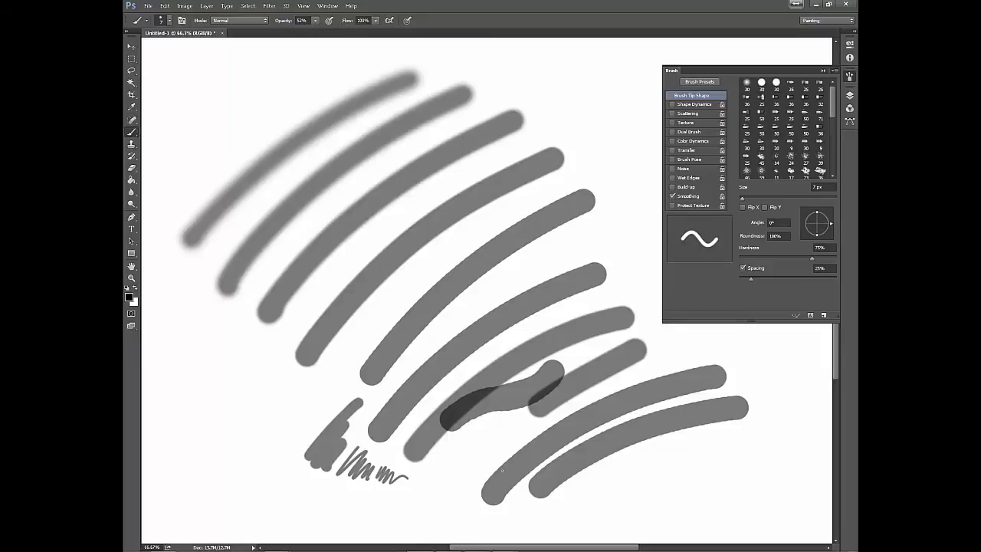
Step: Erase all the curved strokes and scribbles from the canvas with the Eraser
key(e)
mouse_move(734, 394)
mouse_down()
mouse_move(459, 482)
mouse_move(519, 484)
mouse_up()
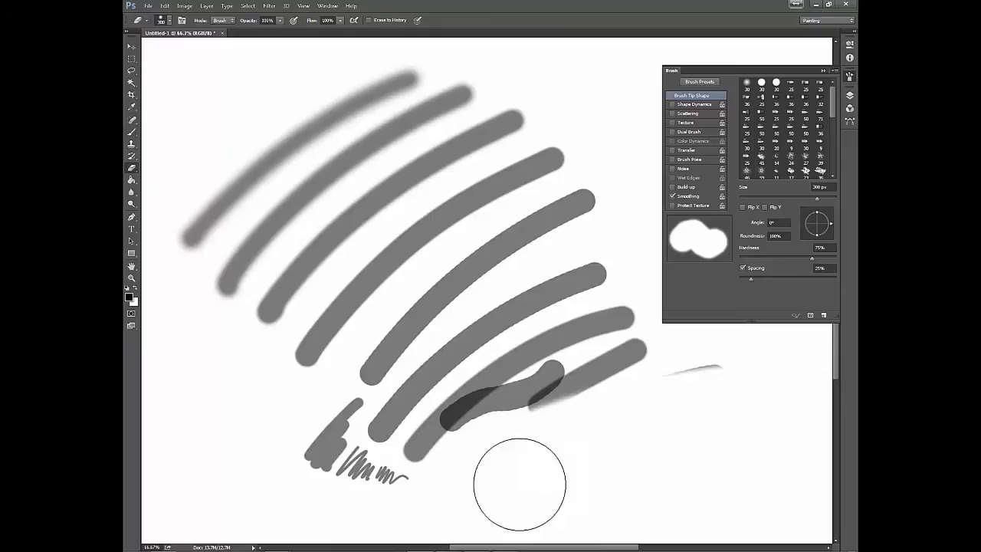
mouse_move(547, 411)
mouse_down()
mouse_move(651, 350)
mouse_move(642, 306)
mouse_move(558, 261)
mouse_move(572, 170)
mouse_move(491, 158)
mouse_move(468, 112)
mouse_move(398, 94)
mouse_move(284, 153)
mouse_move(339, 191)
mouse_up()
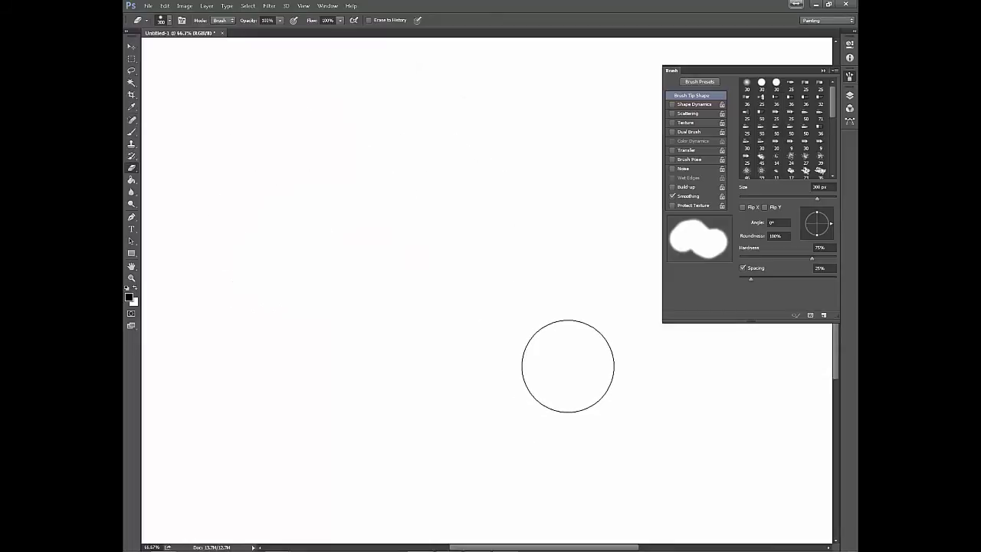
Step: Return to the Brush tool and enlarge the brush to 35 px
key(b)
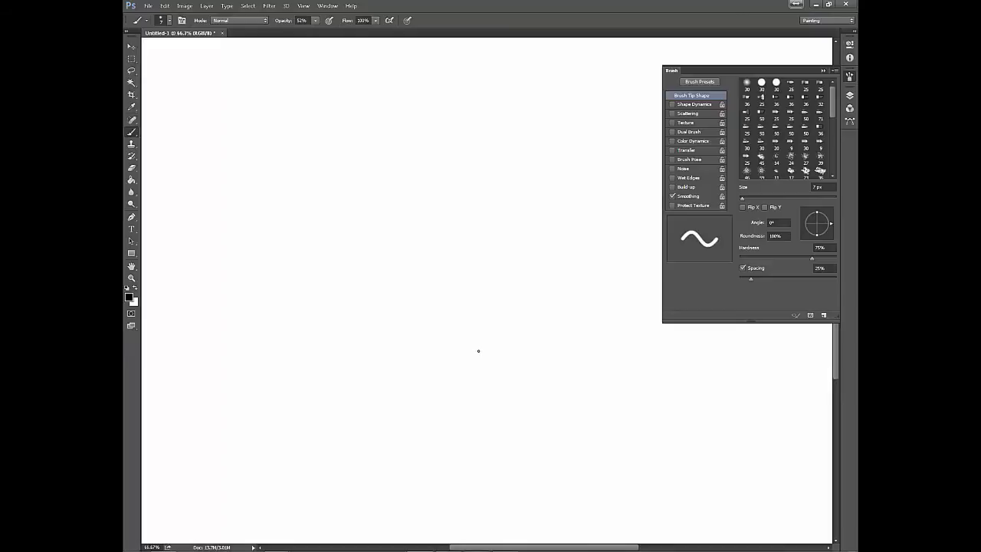
key(bracketright)
key(bracketright)
key(bracketright)
key(bracketright)
key(bracketright)
key(bracketright)
key(bracketright)
key(bracketright)
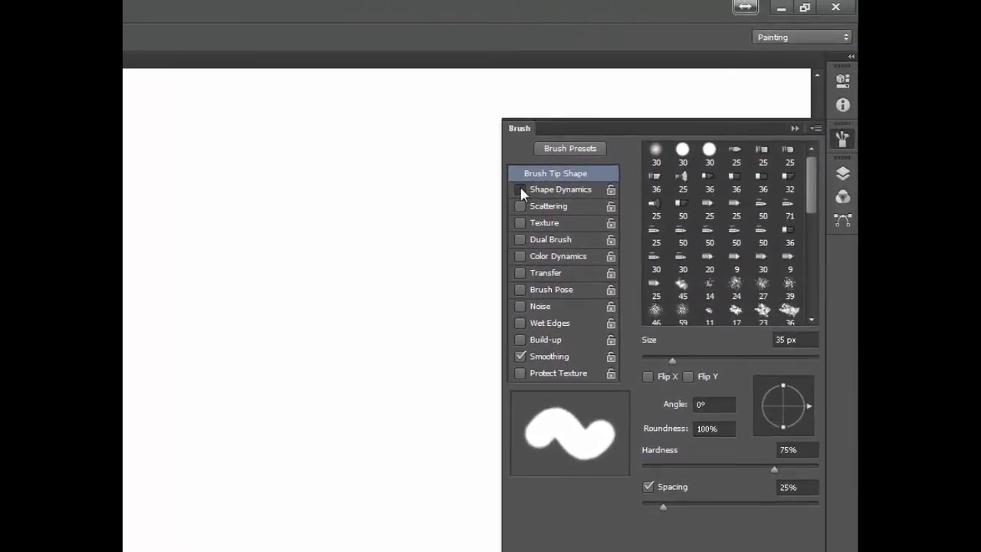
Step: Enable Shape Dynamics and Transfer alongside Smoothing, briefly trying Texture and Dual Brush and leaving them off
click(520, 190)
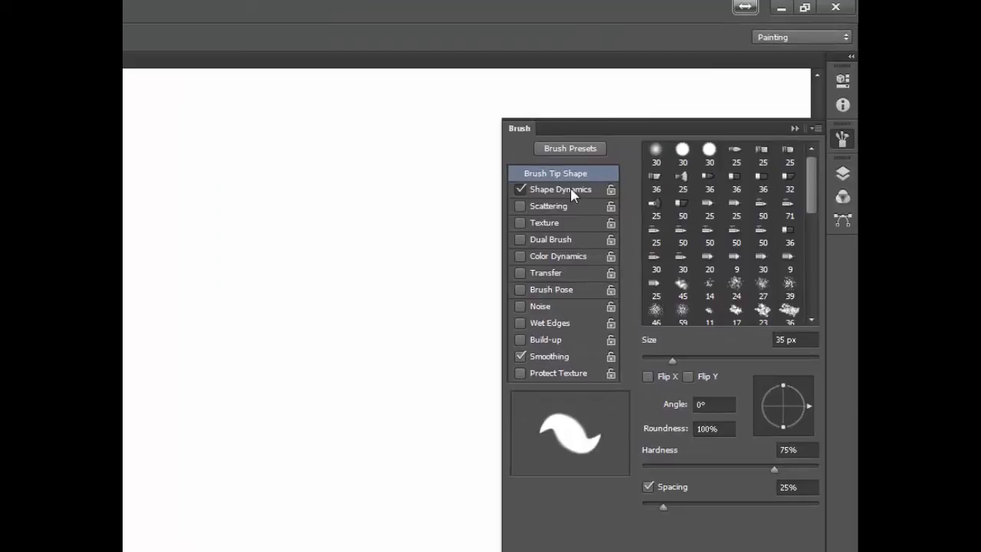
click(571, 189)
click(521, 190)
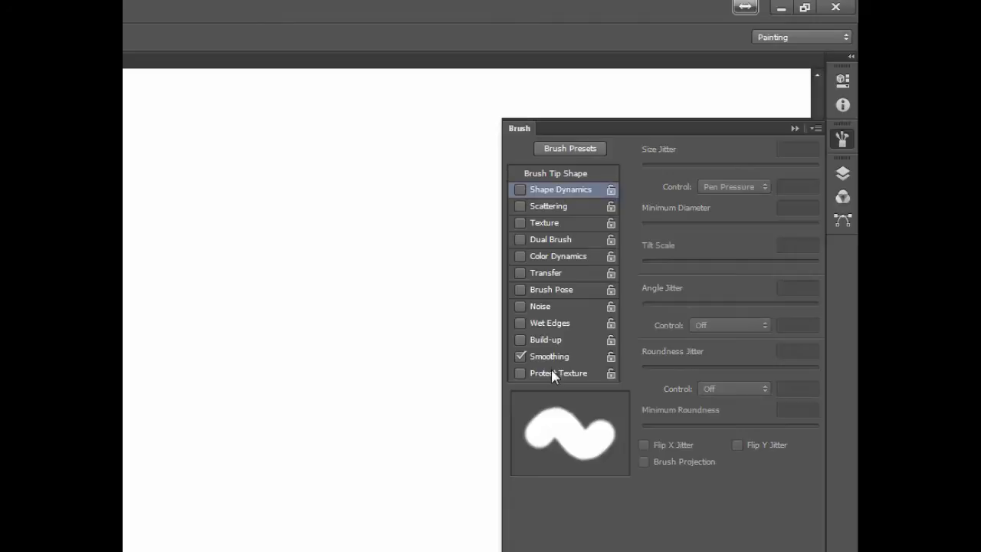
click(520, 190)
click(520, 206)
click(521, 222)
click(521, 239)
click(521, 239)
click(520, 223)
click(520, 273)
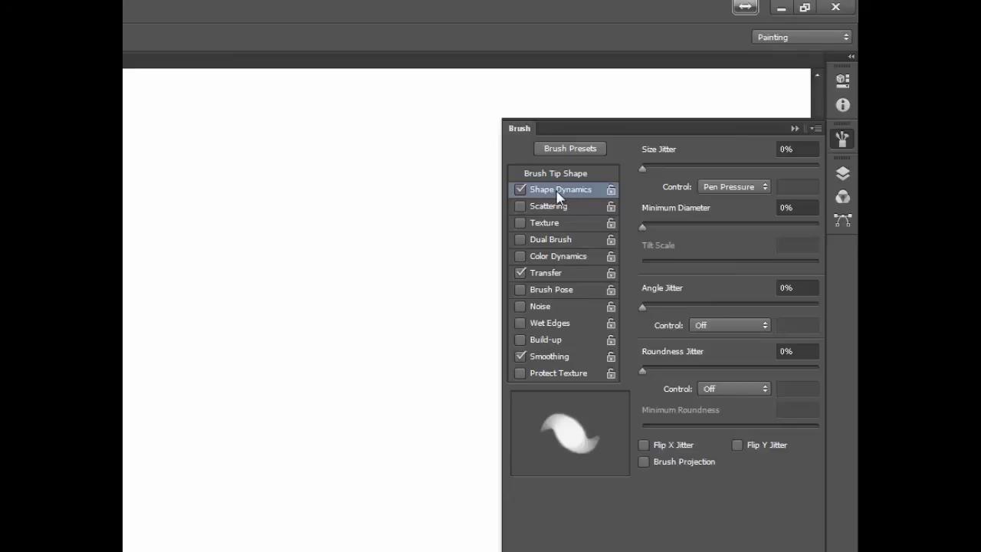
Step: Compare the stroke preview with and without Shape Dynamics, and examine the Transfer, Shape Dynamics, Texture and Color Dynamics settings
click(523, 189)
click(524, 188)
click(546, 276)
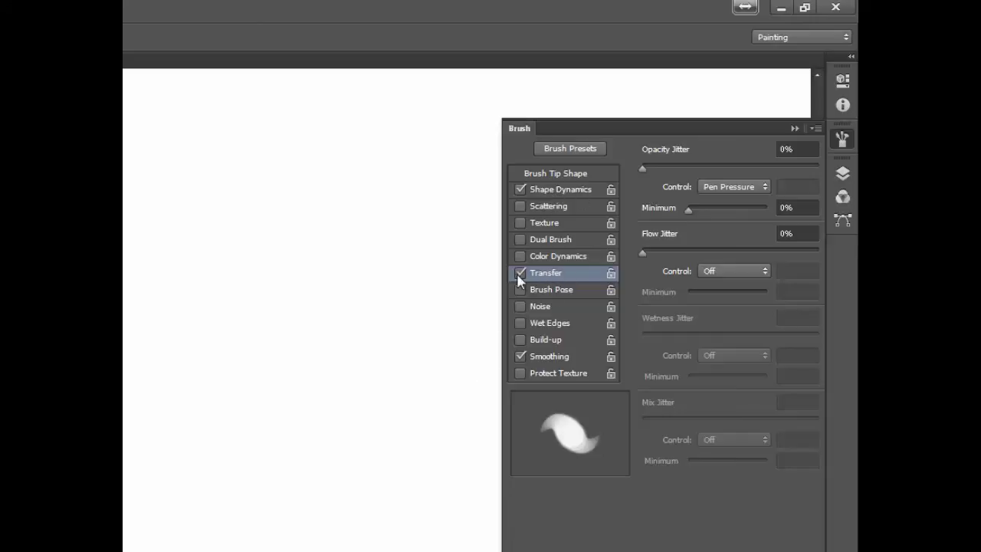
click(547, 190)
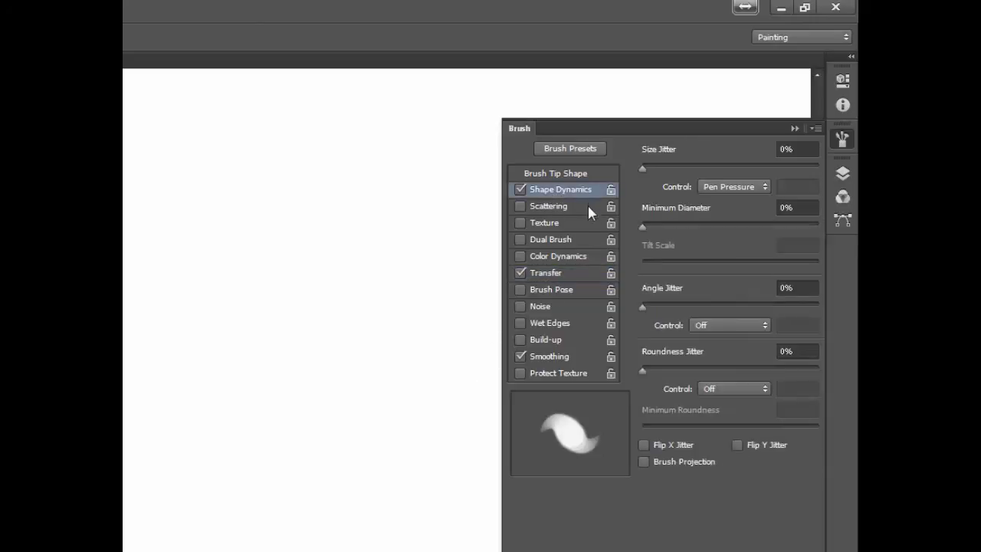
click(549, 223)
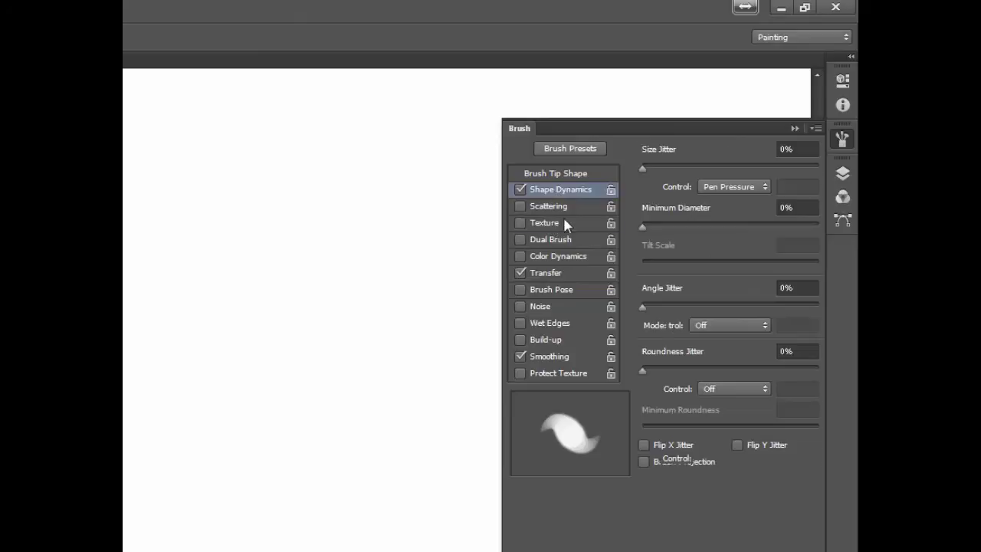
click(552, 257)
click(520, 256)
click(521, 223)
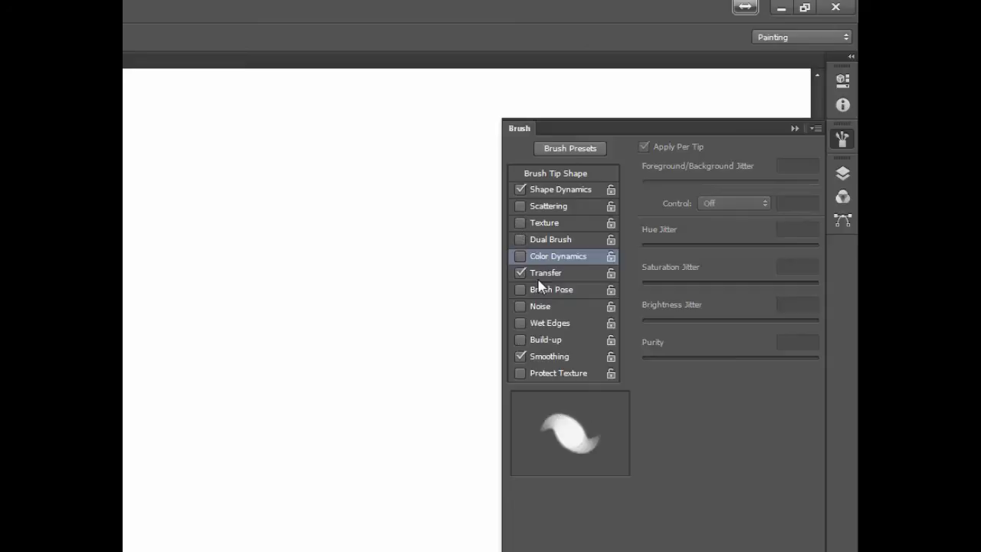
Step: Disable Transfer, and in Shape Dynamics switch the Size Jitter control to Off and back to Pen Pressure
click(520, 273)
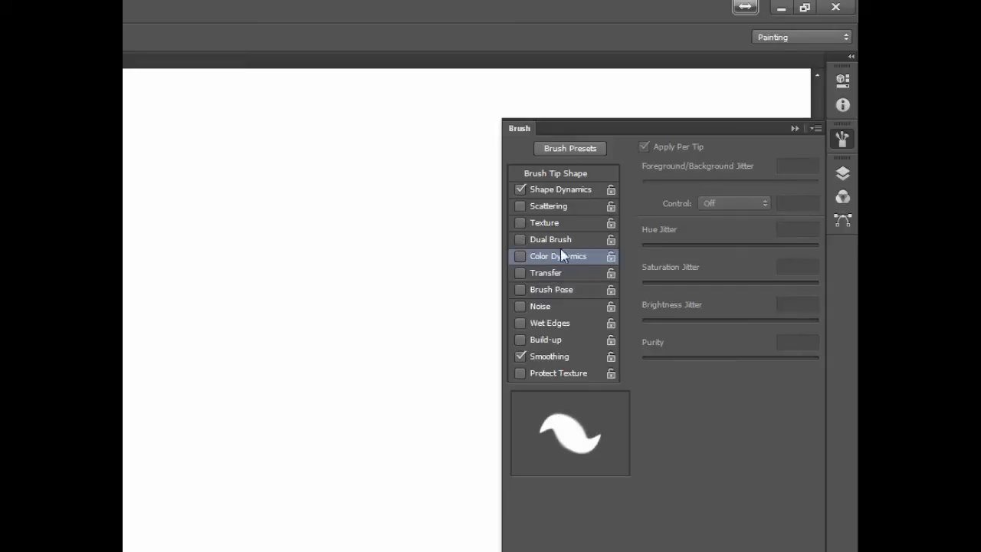
click(549, 192)
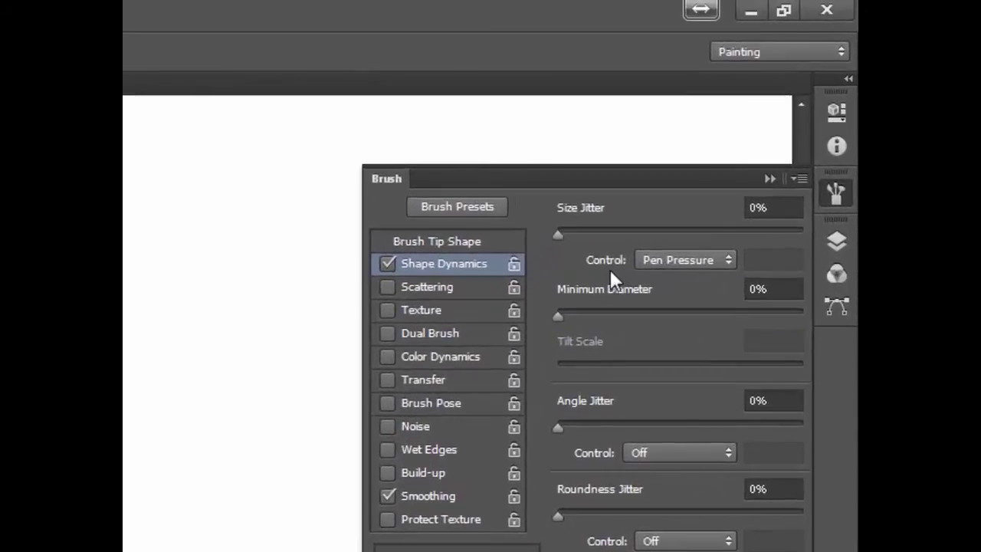
click(719, 259)
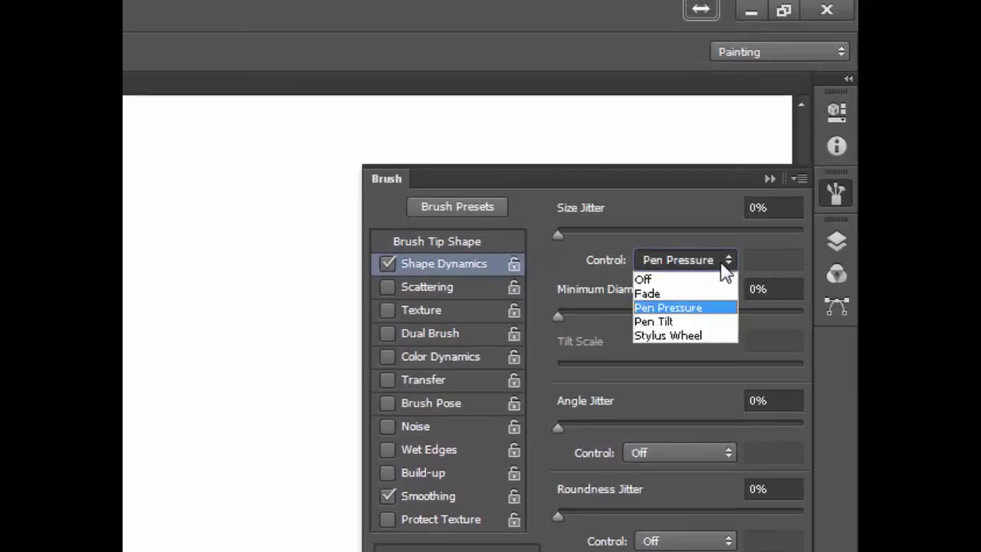
click(702, 279)
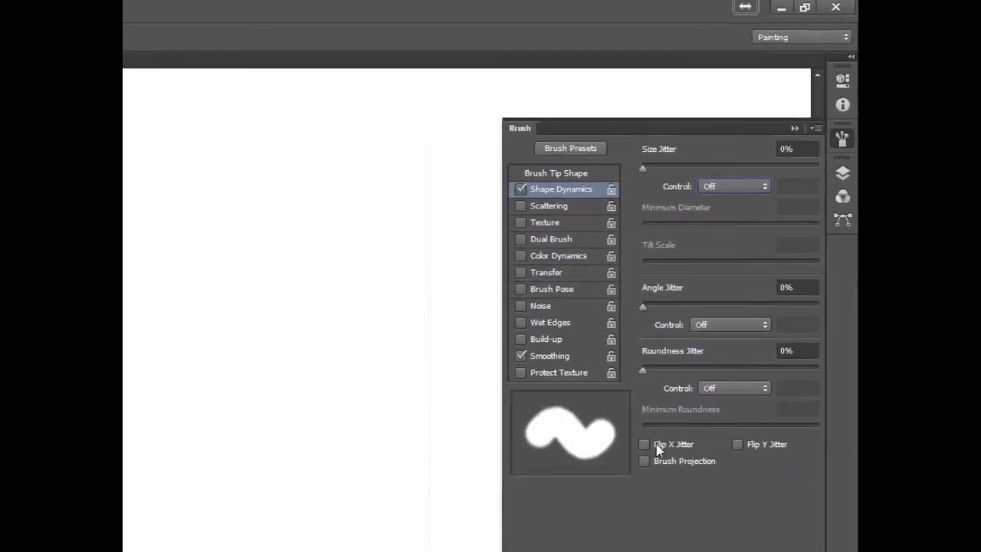
click(778, 161)
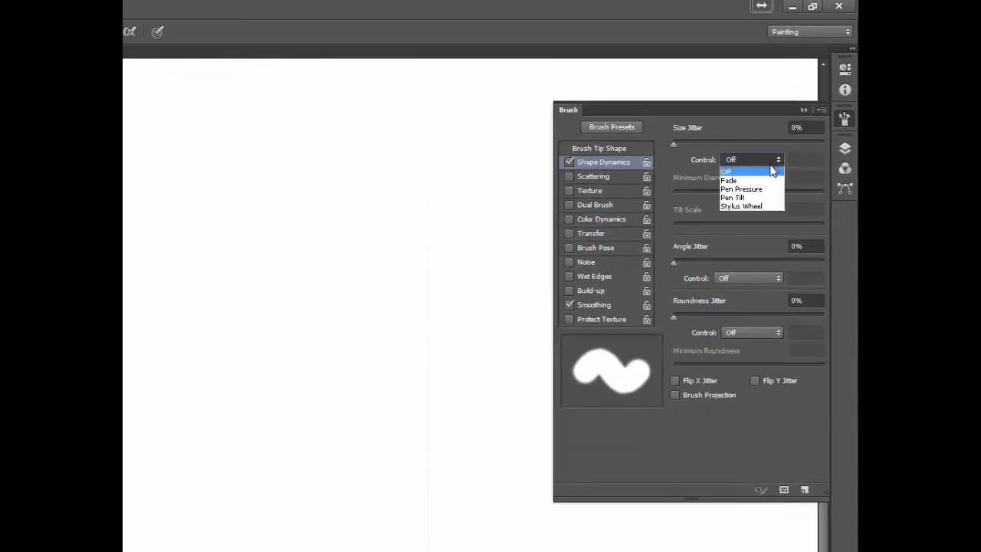
click(757, 190)
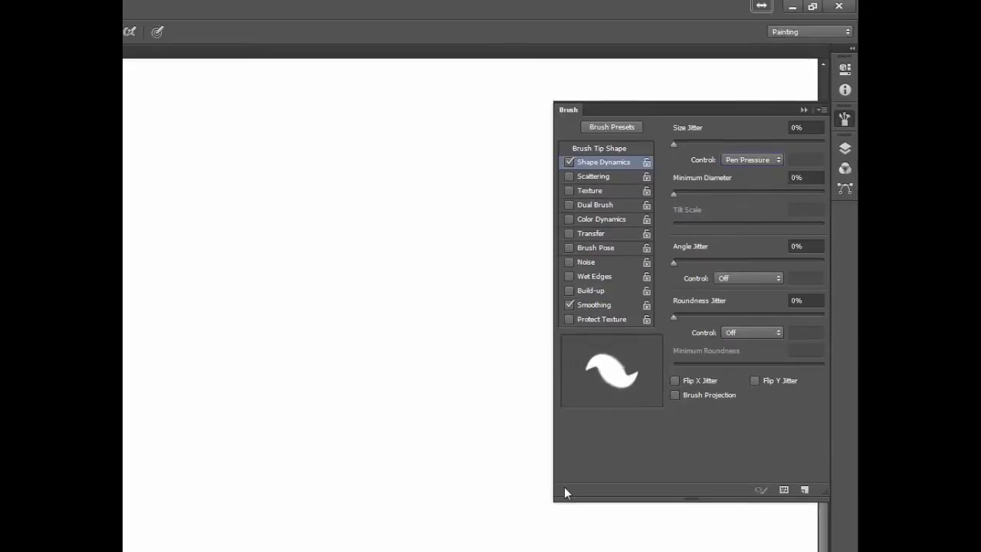
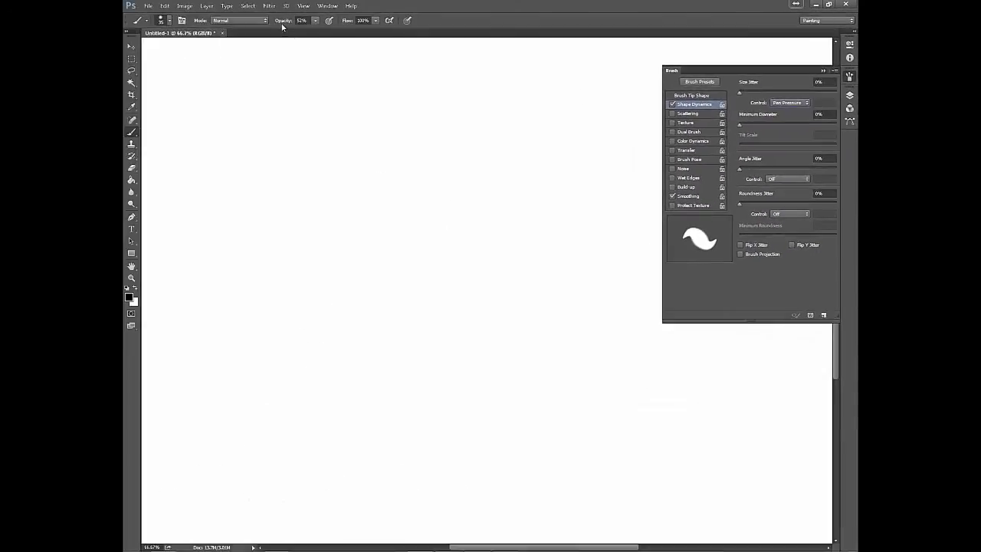
Step: Raise the brush opacity to 100% and paint two long winding strokes with varying pen pressure
drag(279, 23, 385, 45)
mouse_move(550, 119)
mouse_down()
mouse_move(371, 165)
mouse_move(243, 267)
mouse_move(234, 322)
mouse_move(313, 269)
mouse_move(403, 232)
mouse_move(374, 272)
mouse_move(380, 288)
mouse_move(415, 308)
mouse_up()
mouse_move(341, 378)
mouse_down()
mouse_move(434, 323)
mouse_move(519, 303)
mouse_move(436, 408)
mouse_move(517, 391)
mouse_move(534, 410)
mouse_up()
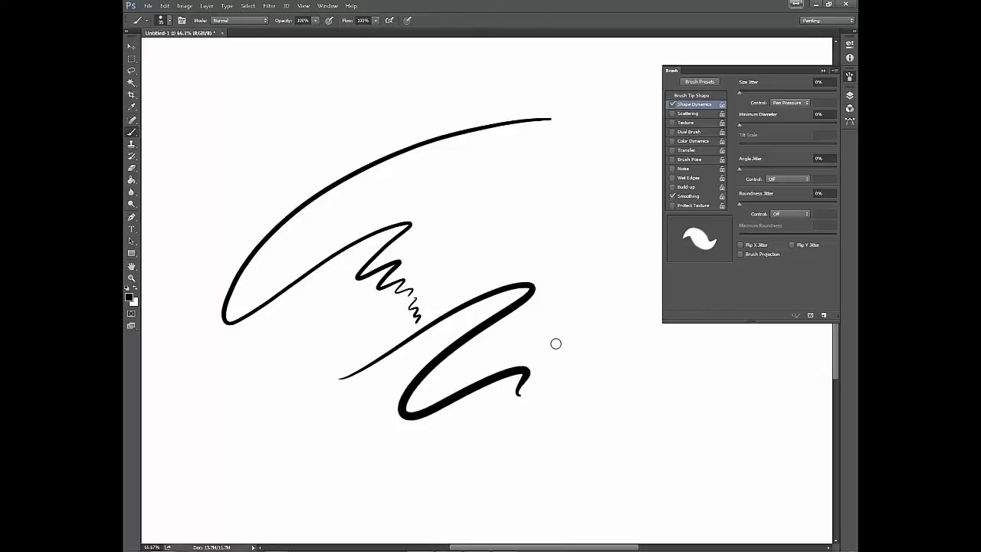
Step: Reduce the brush size and scribble several small zigzag and wavy strokes with varying pressure beside the long strokes
key(bracketleft)
key(bracketleft)
key(bracketleft)
key(bracketleft)
drag(528, 192, 514, 235)
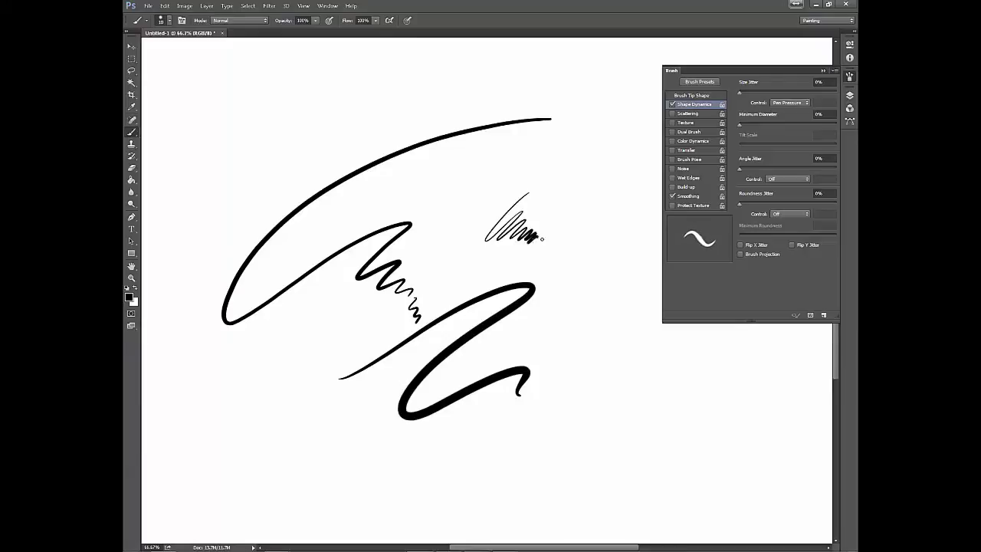
drag(549, 270, 576, 271)
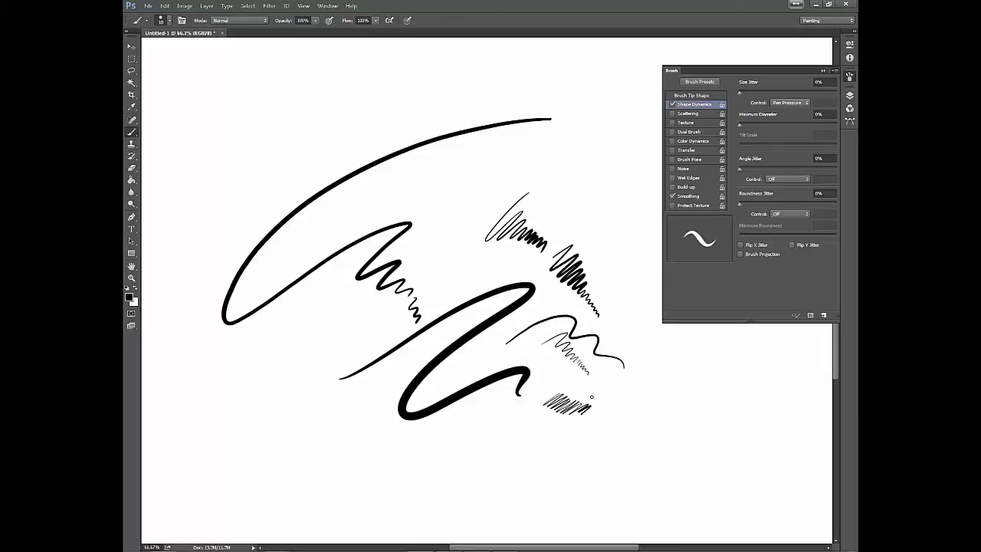
Step: Enlarge the brush, up to 200 px, and paint thick pressure-varied strokes across and below the thin ones
key(bracketright)
key(bracketright)
key(bracketright)
key(bracketright)
key(bracketright)
key(bracketright)
key(bracketright)
key(bracketright)
key(bracketright)
key(bracketright)
key(bracketright)
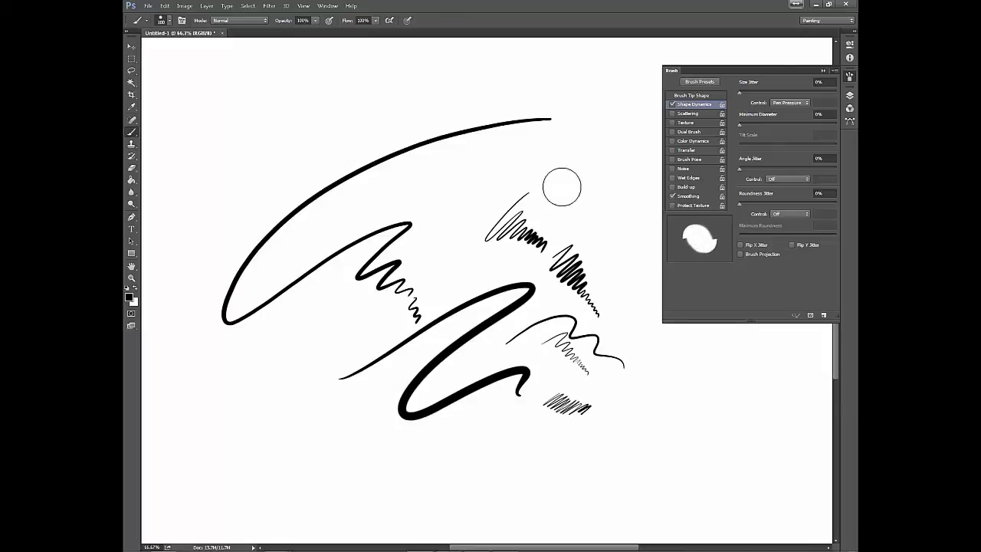
mouse_move(608, 163)
mouse_down()
mouse_move(504, 186)
mouse_move(417, 227)
mouse_move(346, 289)
mouse_move(308, 358)
mouse_move(342, 330)
mouse_move(315, 372)
mouse_move(332, 368)
mouse_move(330, 397)
mouse_move(383, 442)
mouse_move(413, 449)
mouse_move(475, 419)
mouse_move(459, 469)
mouse_move(567, 434)
mouse_move(629, 454)
mouse_up()
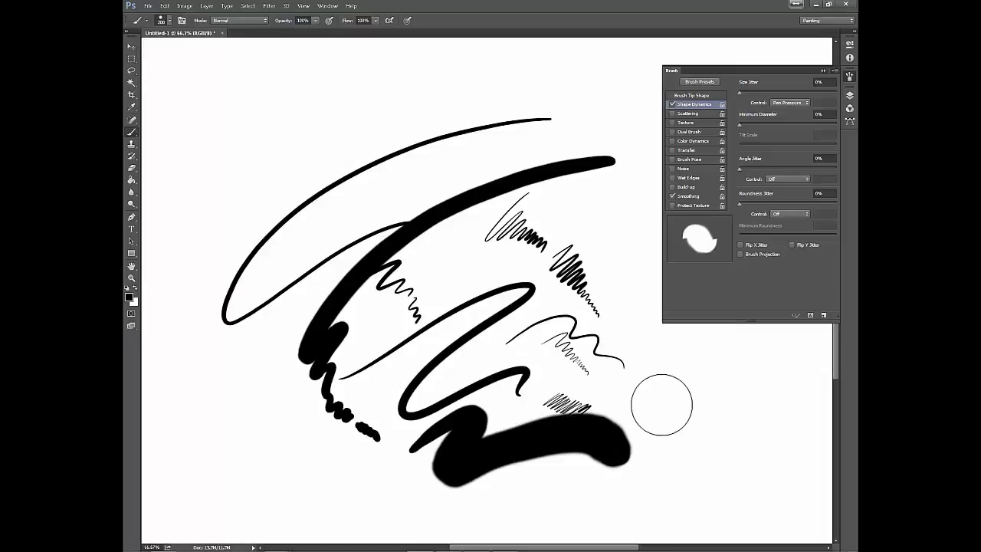
Step: Erase all the pressure-varied strokes from the canvas and return to the Brush tool
key(e)
mouse_move(482, 498)
mouse_down()
mouse_move(401, 477)
mouse_move(351, 426)
mouse_move(308, 409)
mouse_move(302, 350)
mouse_move(261, 294)
mouse_move(410, 169)
mouse_up()
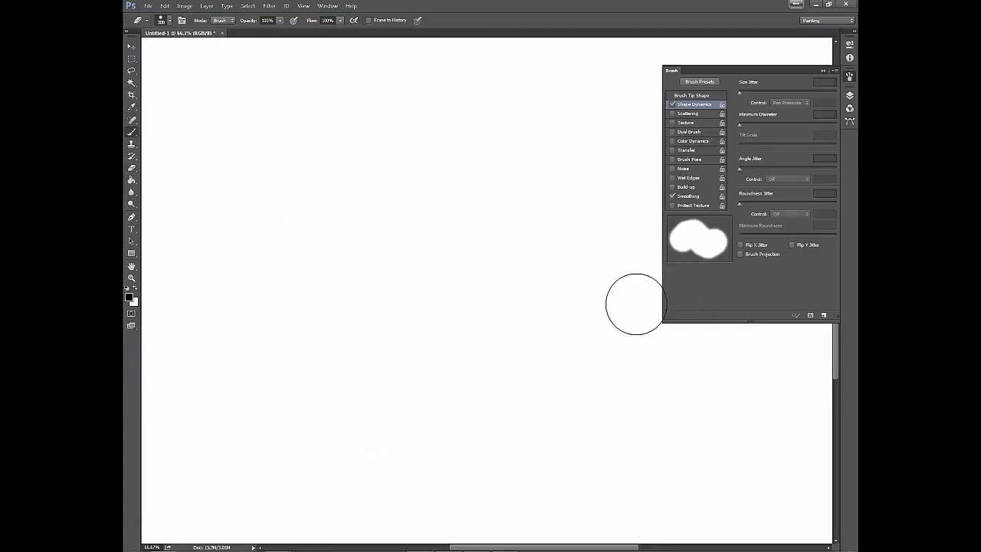
key(b)
Step: Enable Transfer, and switch its Opacity Jitter control to Off and back to Pen Pressure
click(672, 150)
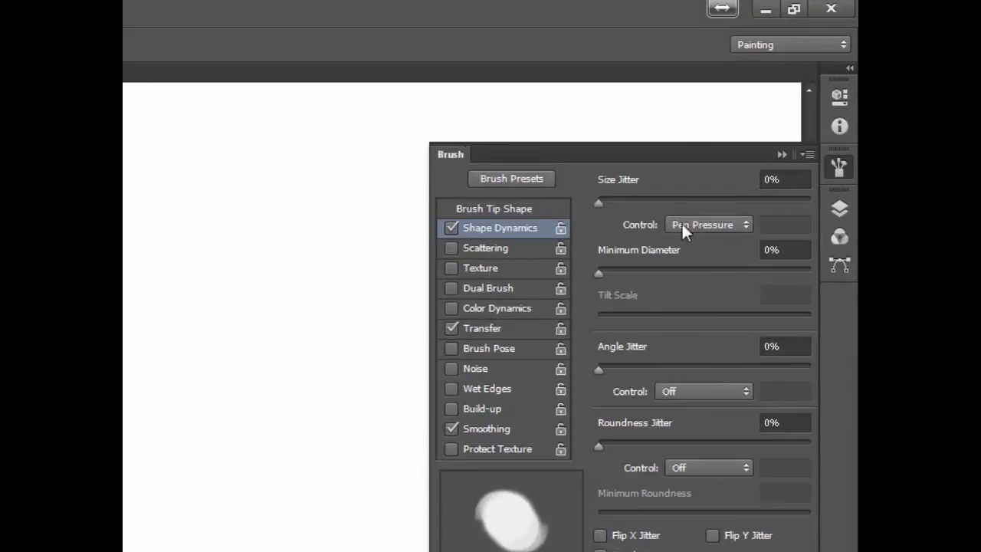
click(492, 328)
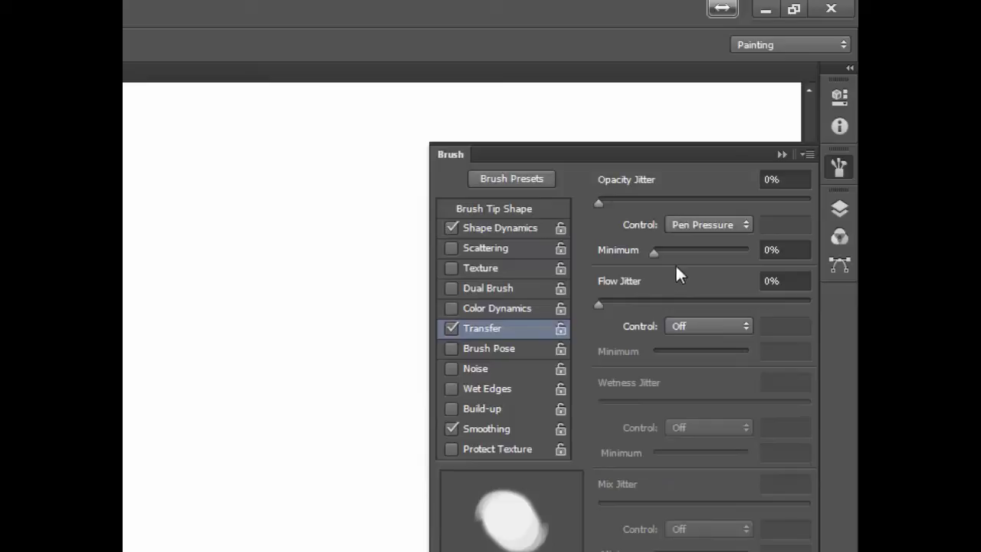
click(738, 222)
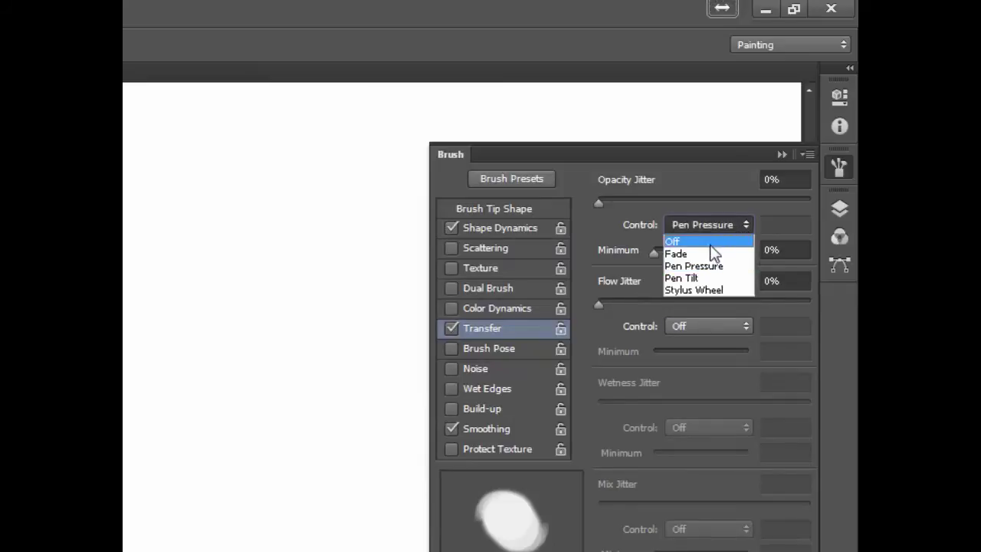
click(709, 238)
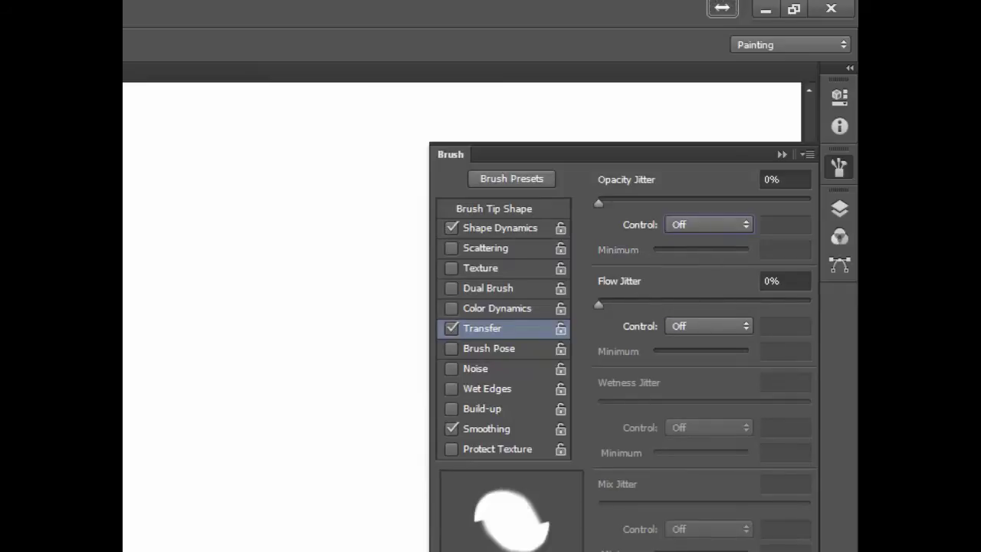
click(741, 222)
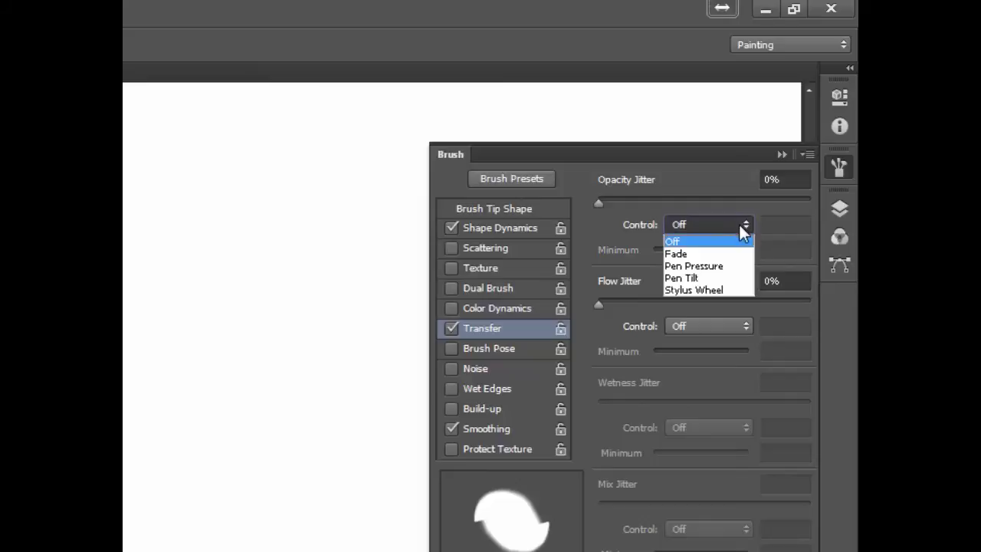
click(708, 265)
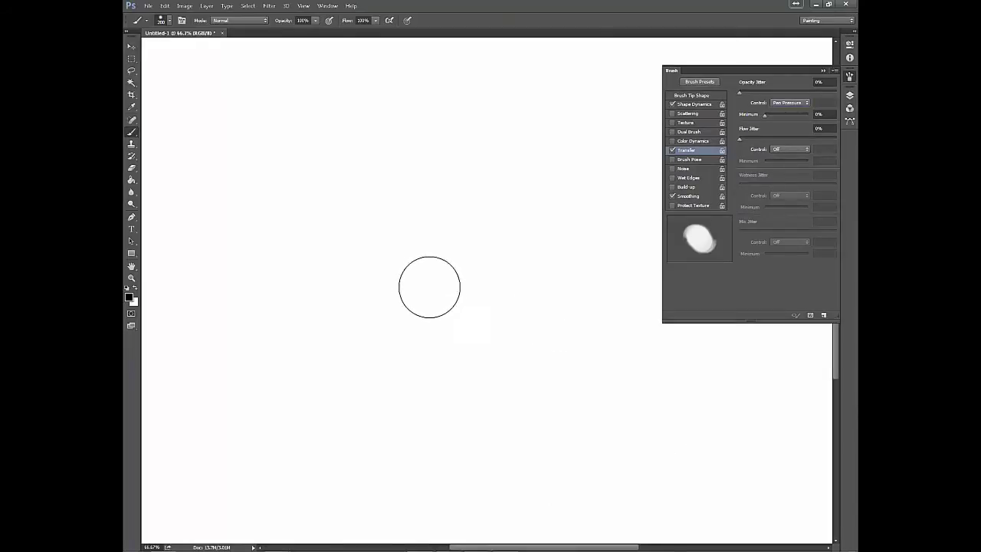
Step: Reduce the brush to 30 px and scribble three shaded patches from light to dark, extending the last into a zigzag
key(bracketleft)
key(bracketleft)
key(bracketleft)
key(bracketleft)
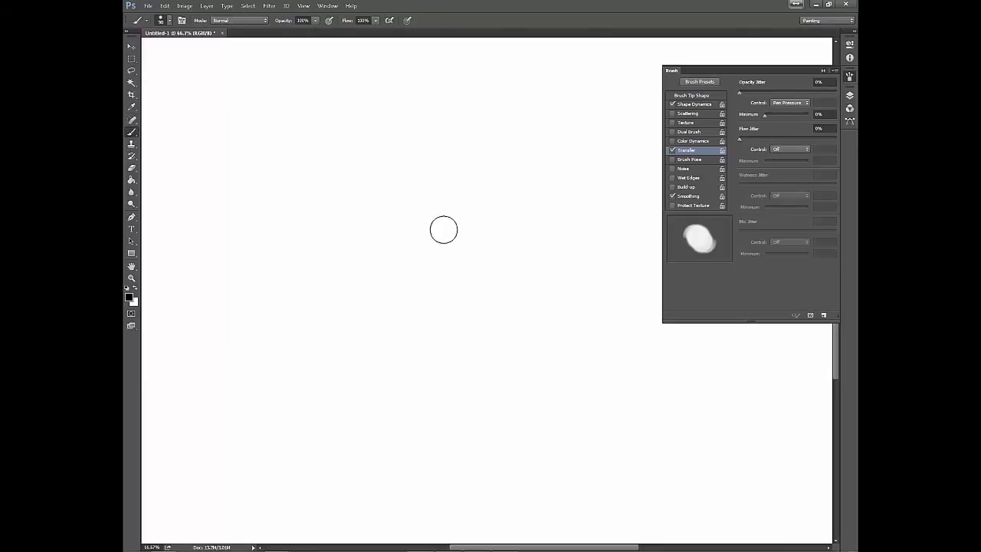
key(bracketleft)
mouse_move(315, 151)
mouse_down()
mouse_move(337, 172)
mouse_move(359, 172)
mouse_move(350, 206)
mouse_move(368, 233)
mouse_up()
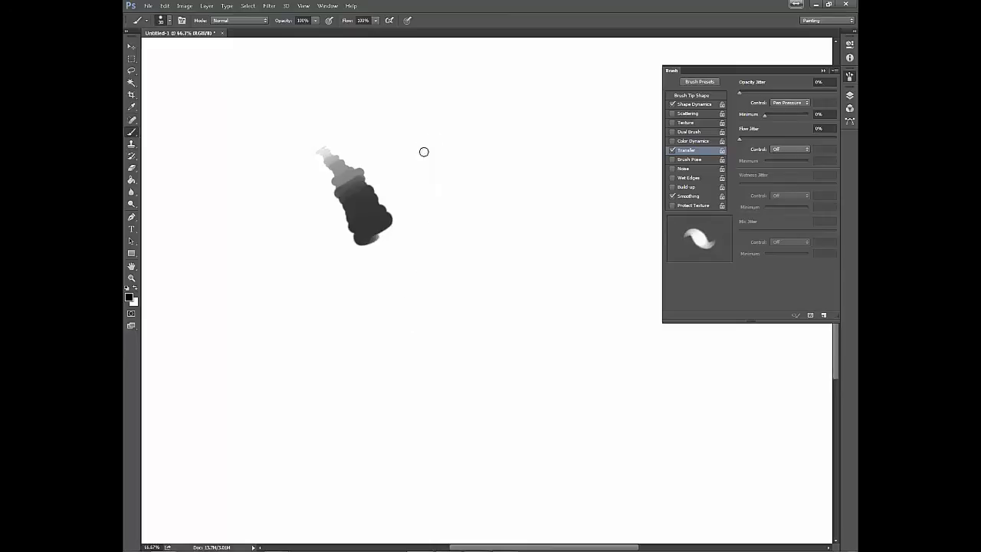
mouse_move(450, 153)
mouse_down()
mouse_move(437, 169)
mouse_move(483, 197)
mouse_move(467, 211)
mouse_move(506, 205)
mouse_move(474, 222)
mouse_up()
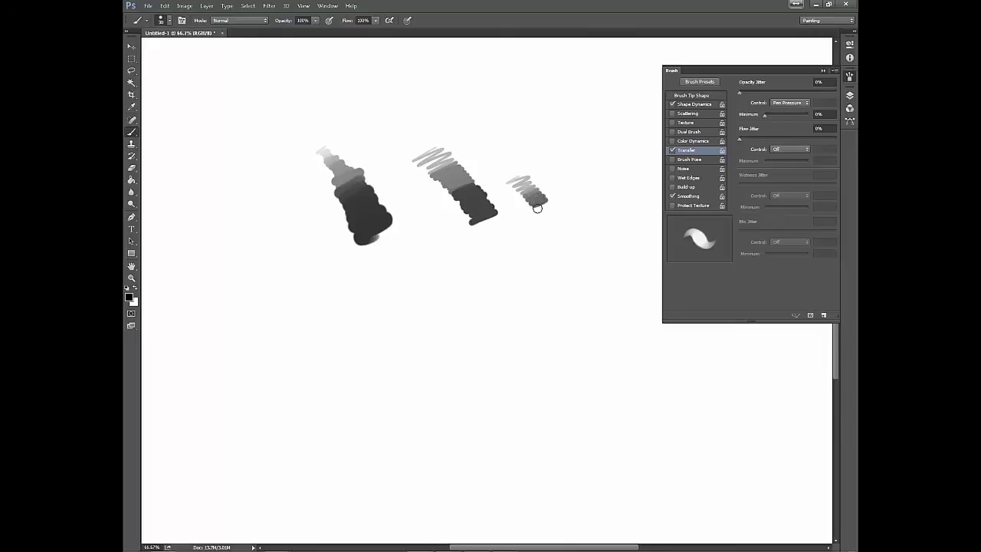
mouse_move(541, 218)
mouse_down()
mouse_move(577, 237)
mouse_move(573, 260)
mouse_move(435, 469)
mouse_up()
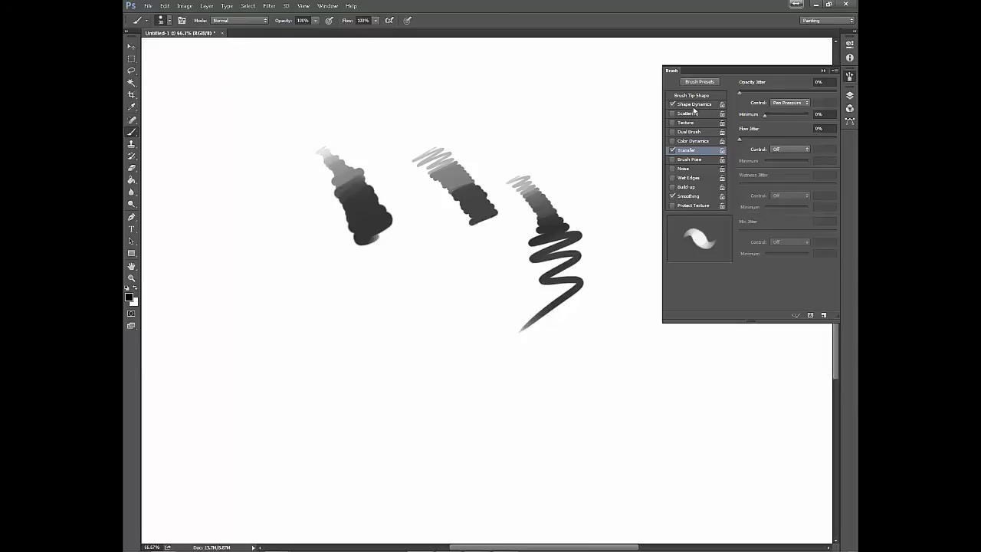
Step: Choose the 45 px textured brush tip and scribble three pressure-shaded test strokes below the existing patches
click(691, 95)
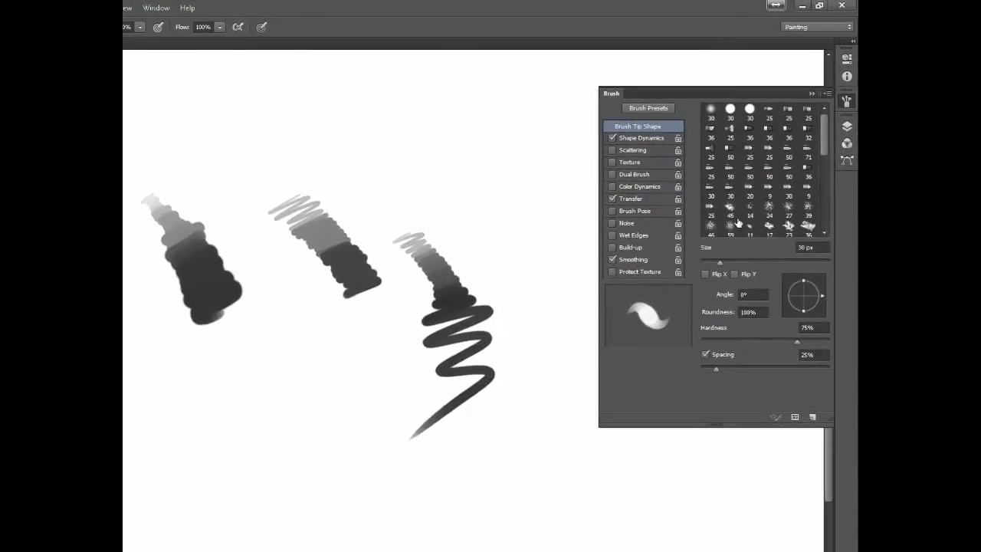
click(730, 207)
mouse_move(423, 507)
mouse_down()
mouse_move(486, 519)
mouse_move(512, 549)
mouse_move(530, 550)
mouse_up()
mouse_move(178, 533)
mouse_down()
mouse_move(264, 501)
mouse_move(286, 538)
mouse_move(349, 544)
mouse_up()
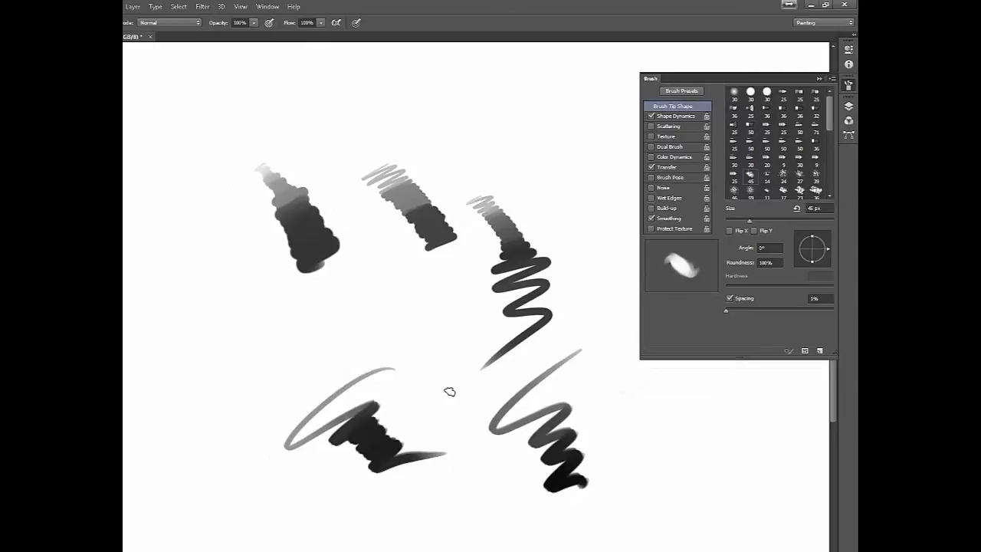
mouse_move(427, 394)
mouse_down()
mouse_move(456, 397)
mouse_move(453, 422)
mouse_move(476, 425)
mouse_move(481, 453)
mouse_up()
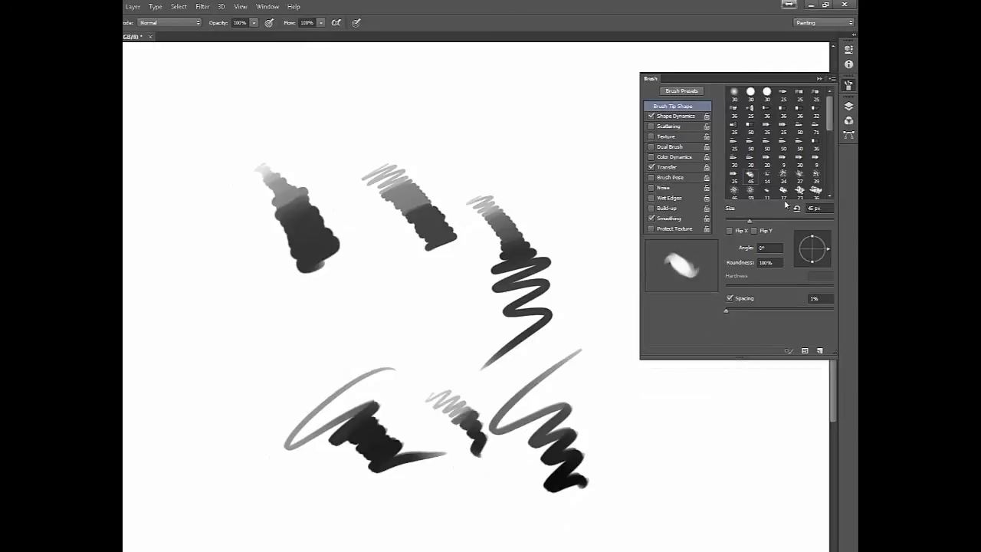
Step: Scribble test patches with a slightly enlarged 24 px textured tip, and one beside them with the 36 px tip
click(783, 176)
mouse_move(454, 306)
mouse_down()
mouse_move(452, 346)
mouse_move(472, 347)
mouse_move(487, 328)
mouse_move(478, 345)
mouse_move(491, 353)
mouse_move(498, 395)
mouse_move(561, 345)
mouse_up()
key(bracketright)
click(545, 343)
key(bracketright)
click(816, 189)
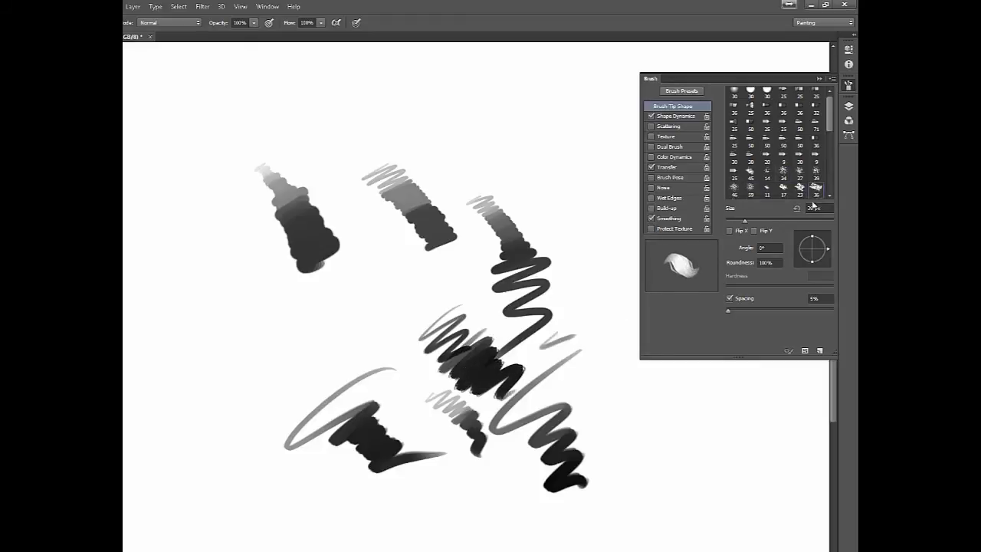
mouse_move(370, 313)
mouse_down()
mouse_move(343, 342)
mouse_move(357, 365)
mouse_move(412, 393)
mouse_move(399, 387)
mouse_up()
Step: Choose the 25 px Round Point bristle tip and paint a long arc and several short strokes above the patches
mouse_move(828, 123)
mouse_down()
mouse_move(824, 163)
mouse_move(829, 122)
mouse_up()
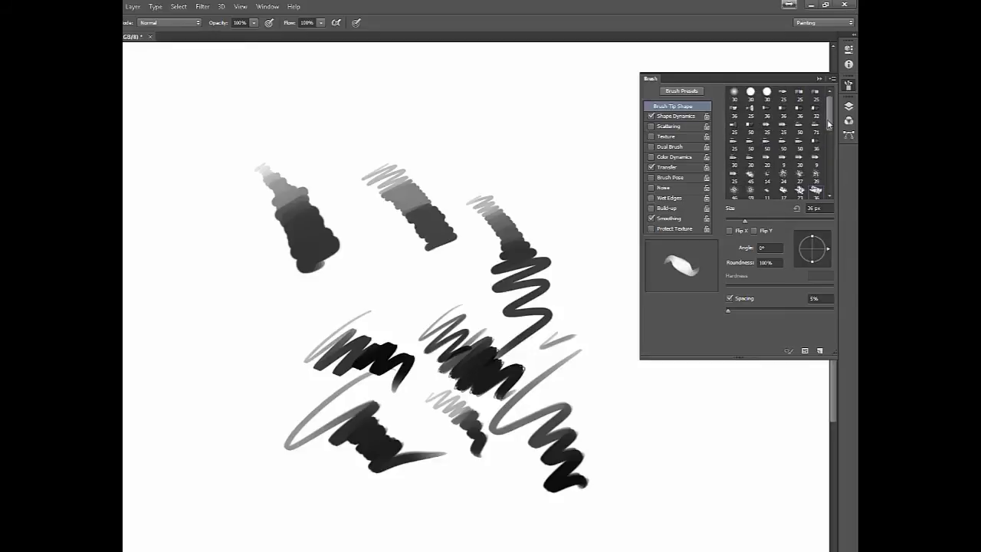
click(785, 94)
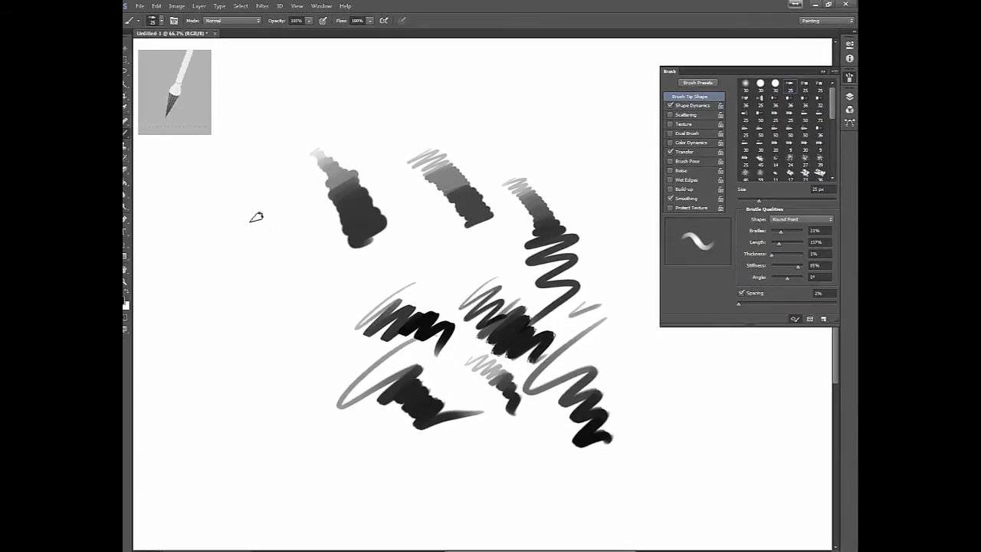
mouse_move(225, 197)
mouse_down()
mouse_move(281, 100)
mouse_move(340, 72)
mouse_move(384, 87)
mouse_move(407, 129)
mouse_move(464, 124)
mouse_move(505, 157)
mouse_move(492, 127)
mouse_move(507, 161)
mouse_up()
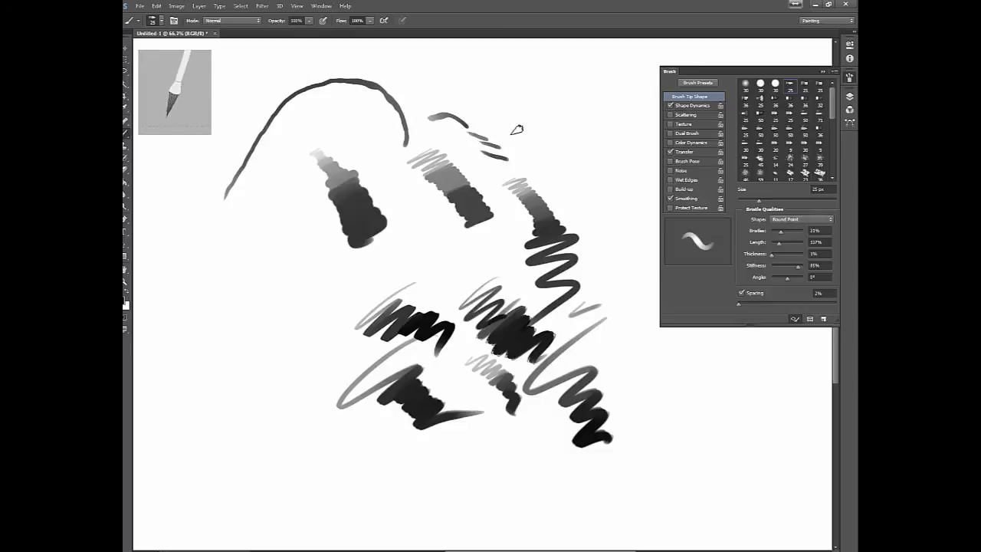
mouse_move(530, 107)
mouse_down()
mouse_move(511, 130)
mouse_move(524, 128)
mouse_up()
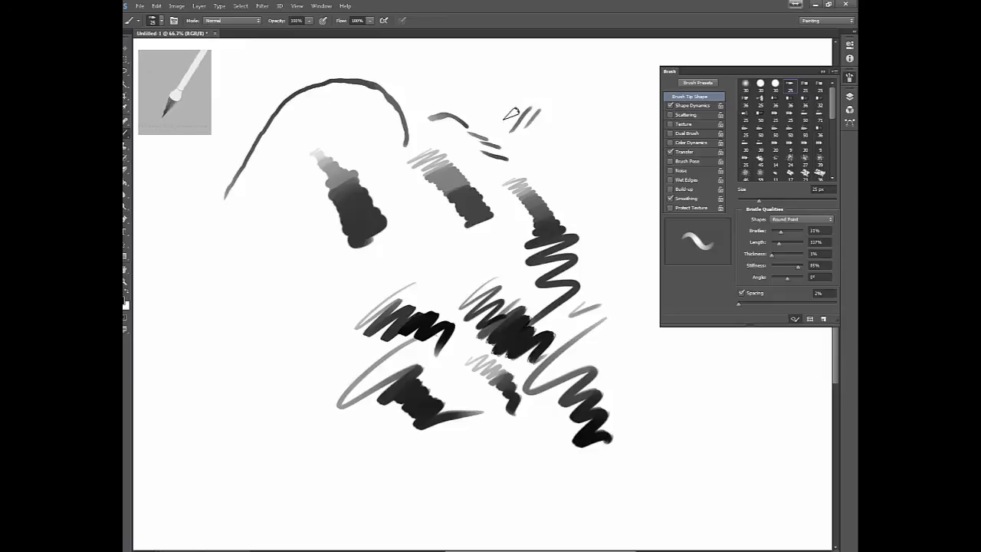
drag(463, 87, 496, 115)
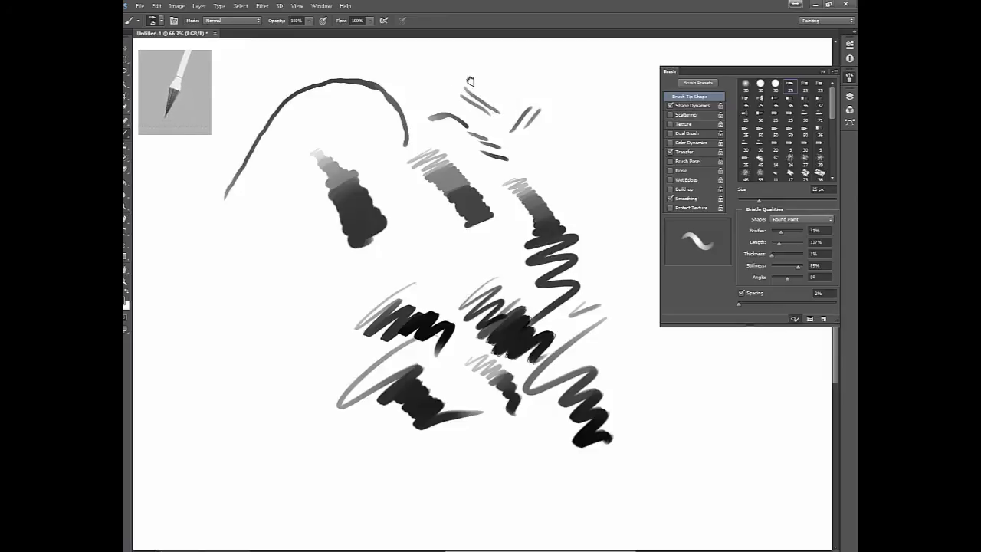
Step: Scribble shaded light-to-dark patches with the Round Point bristle tip around the existing strokes
mouse_move(498, 79)
mouse_down()
mouse_move(486, 98)
mouse_move(498, 130)
mouse_move(584, 168)
mouse_up()
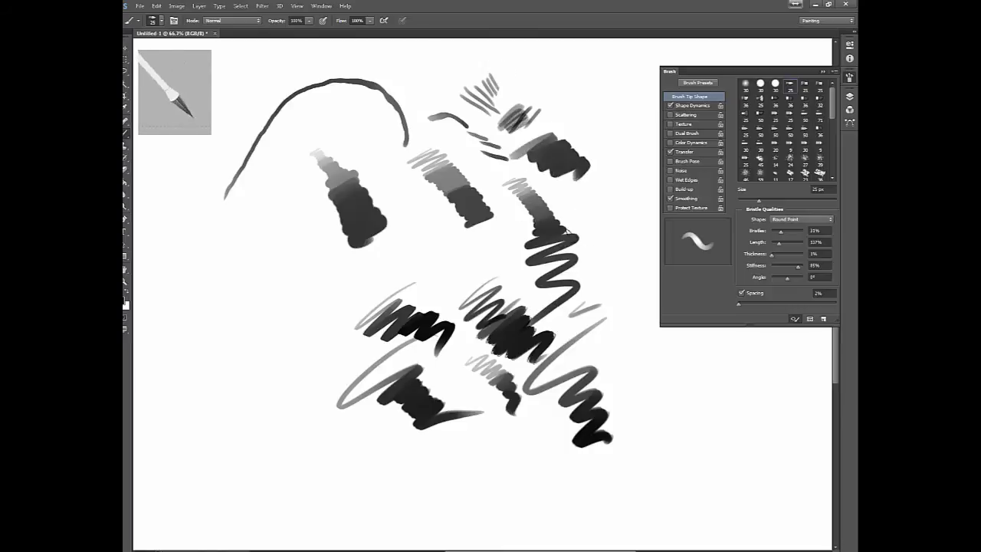
drag(414, 247, 491, 315)
mouse_move(300, 272)
mouse_down()
mouse_move(327, 290)
mouse_move(333, 322)
mouse_move(314, 365)
mouse_up()
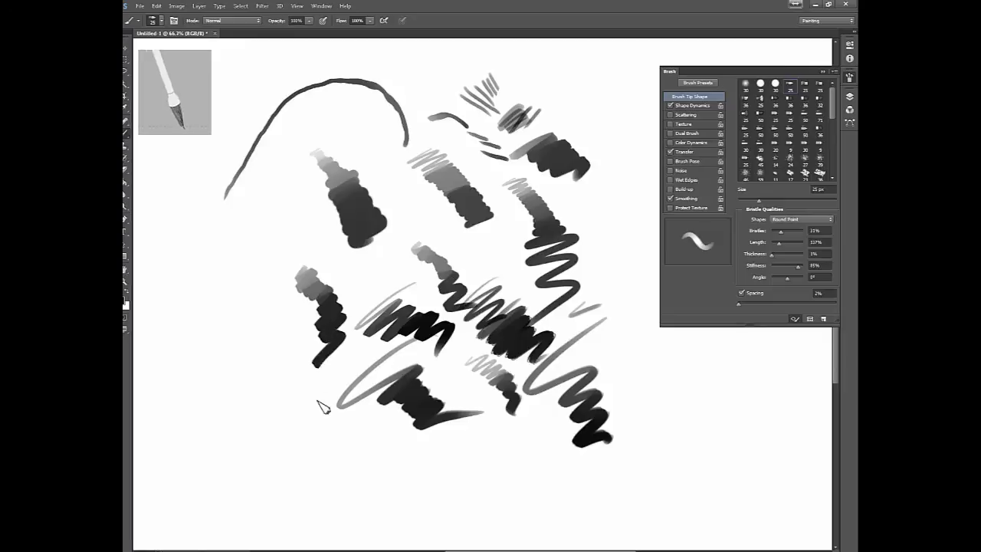
drag(317, 400, 319, 412)
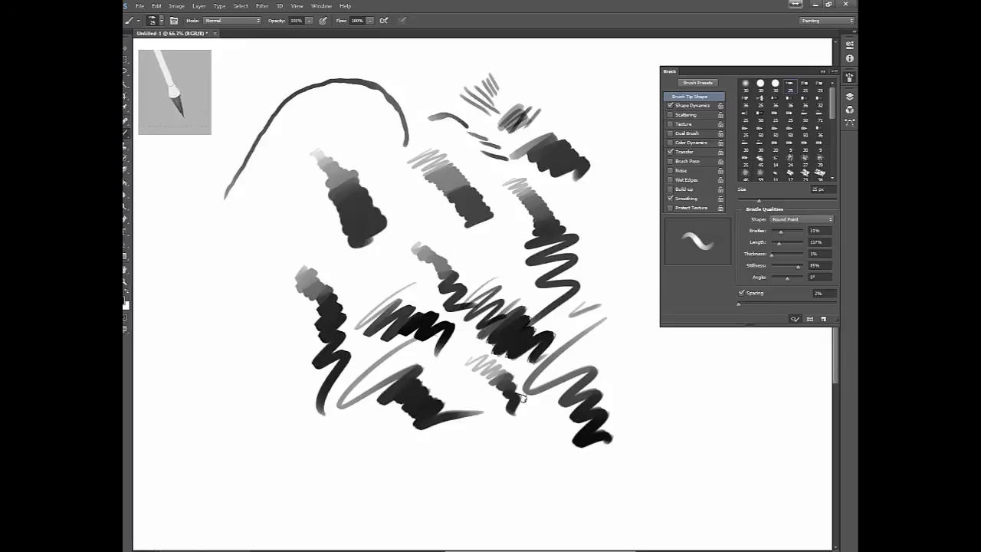
Step: Erase all test strokes from the canvas and return to the Brush tool
key(e)
mouse_move(624, 417)
mouse_down()
mouse_move(493, 449)
mouse_move(383, 438)
mouse_move(302, 383)
mouse_move(262, 330)
mouse_move(257, 148)
mouse_move(347, 350)
mouse_up()
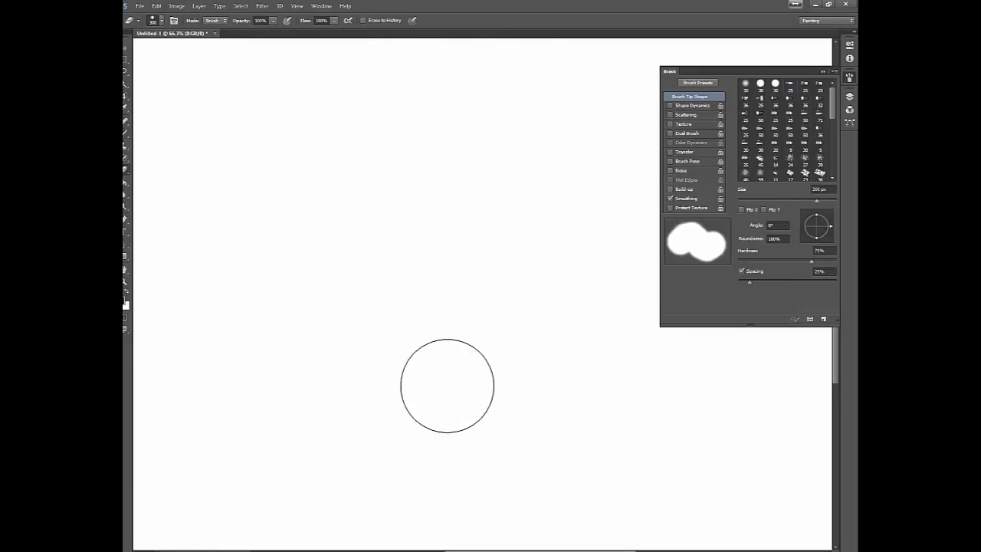
key(b)
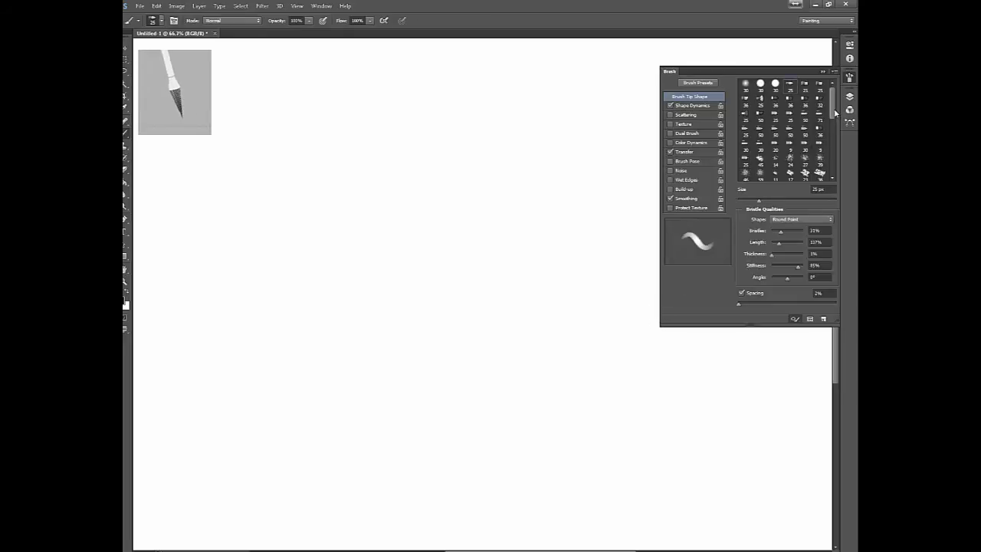
Step: Paint a zigzag with the 36 px Flat Blunt bristle tip, and enlarge the tip to paint a broad hatched patch beside it
click(816, 140)
mouse_move(349, 213)
mouse_down()
mouse_move(374, 350)
mouse_move(413, 321)
mouse_up()
key(bracketright)
key(bracketright)
key(bracketright)
key(bracketright)
key(bracketright)
key(bracketright)
key(bracketright)
key(bracketright)
key(bracketright)
key(bracketright)
key(bracketright)
key(bracketright)
key(bracketright)
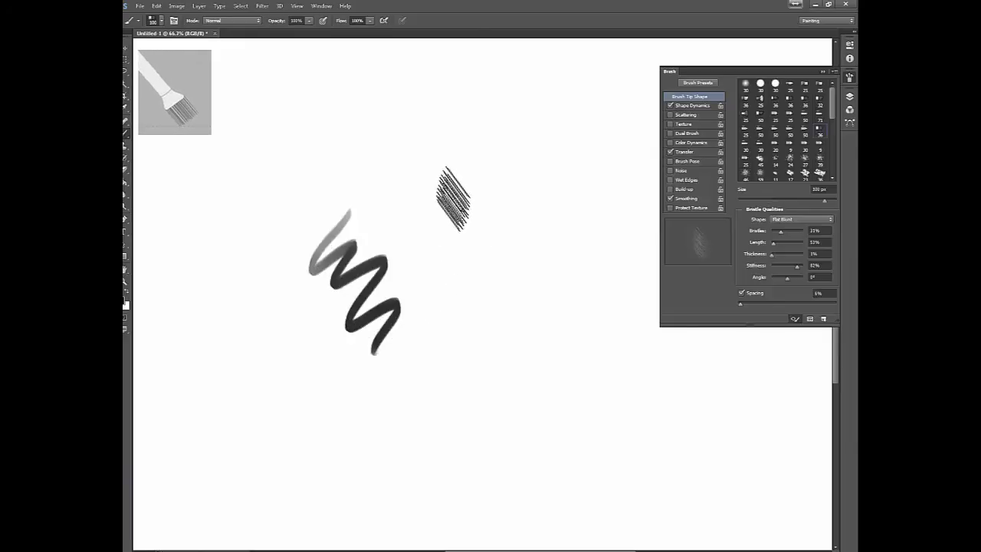
key(bracketright)
key(bracketright)
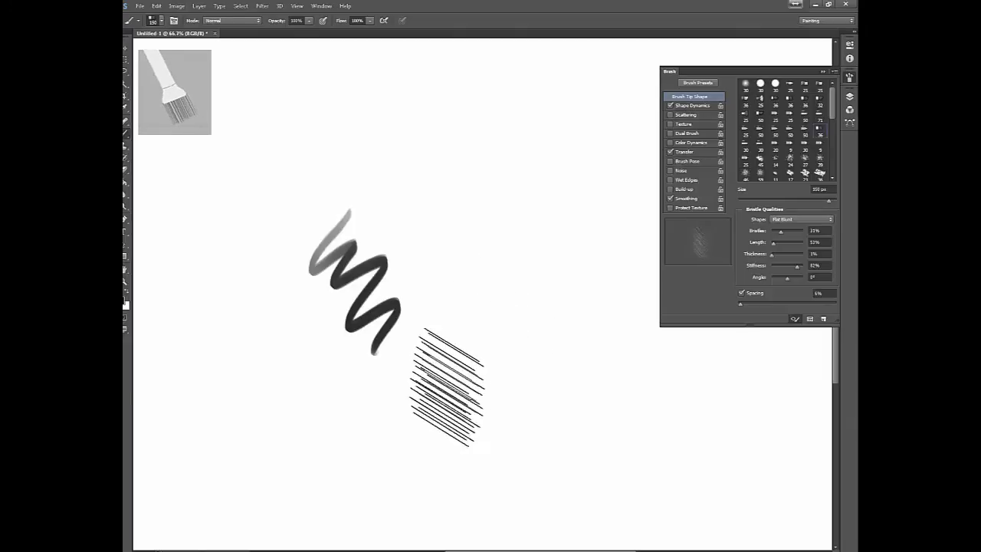
mouse_move(460, 192)
mouse_down()
mouse_move(498, 306)
mouse_move(471, 363)
mouse_up()
key(bracketleft)
key(bracketleft)
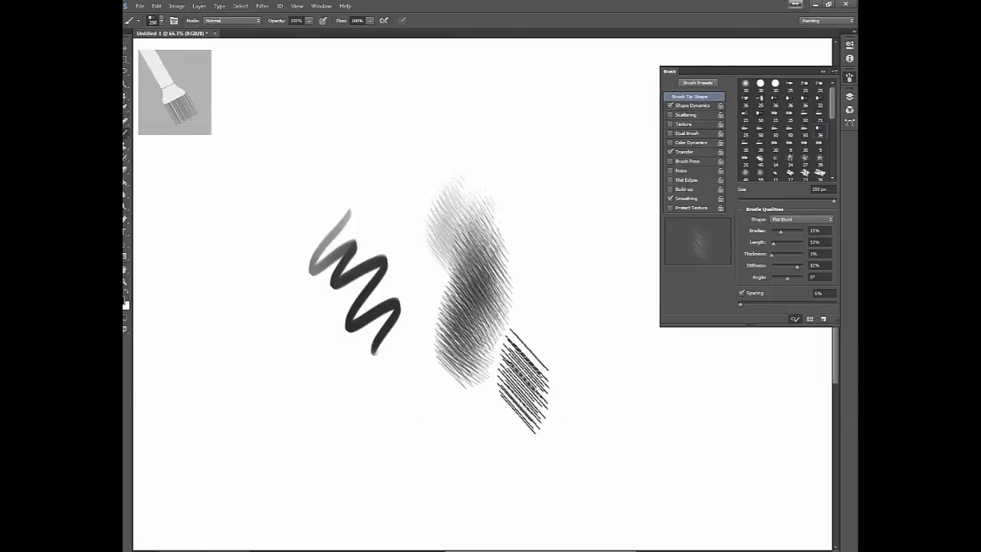
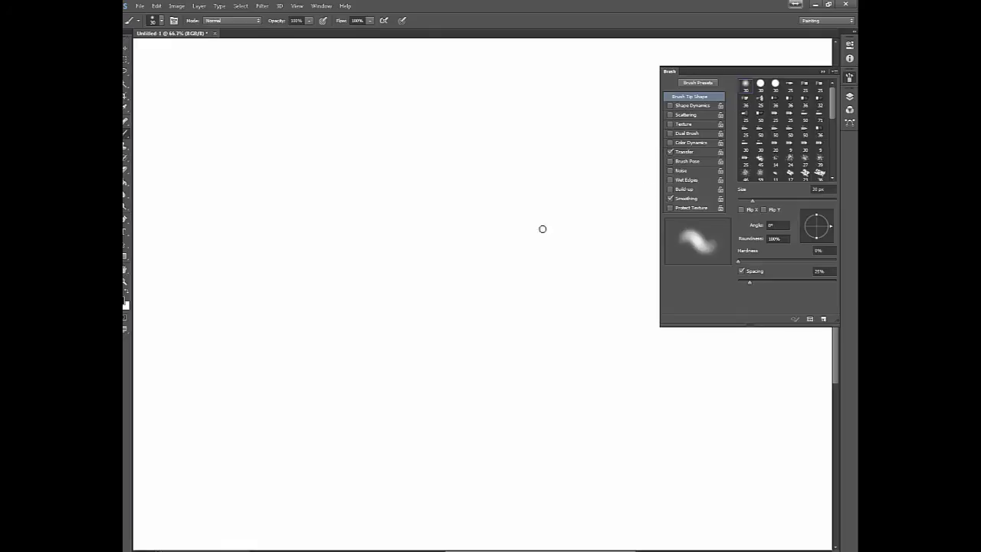
Step: Paint and undo a curved test stroke with the 30 px soft round brush, and disable Transfer
mouse_move(299, 225)
mouse_down()
mouse_move(378, 199)
mouse_move(424, 203)
mouse_move(417, 259)
mouse_move(358, 359)
mouse_move(533, 370)
mouse_move(515, 394)
mouse_up()
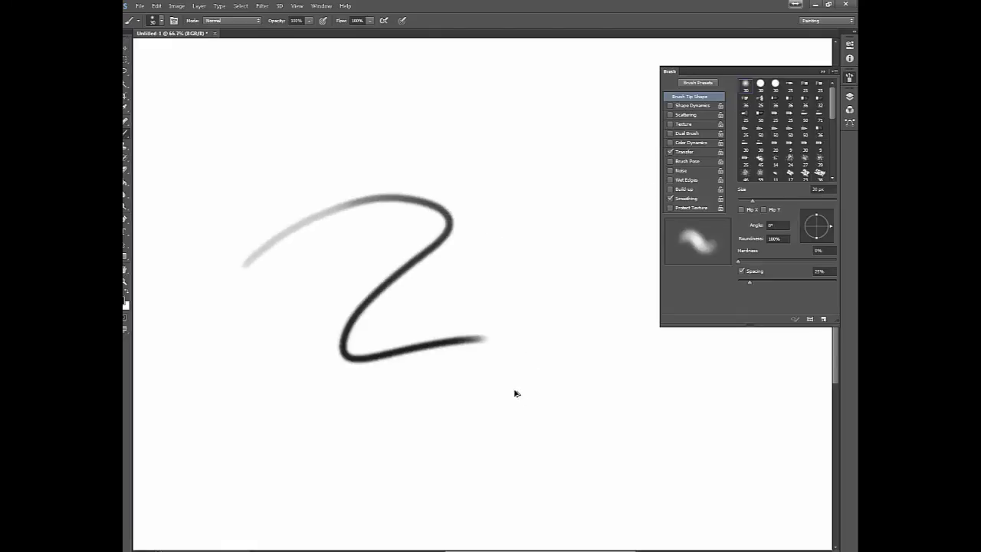
key(ctrl+z)
click(671, 152)
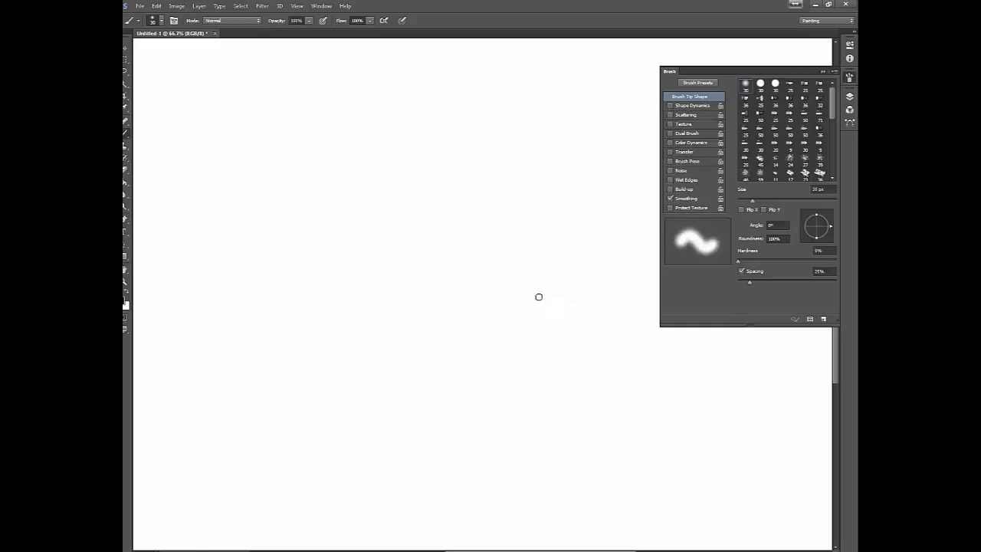
Step: Switch to the 45 px soft round tip with 50% hardness, and undo the short test stroke painted with the previous tip
drag(233, 207, 391, 121)
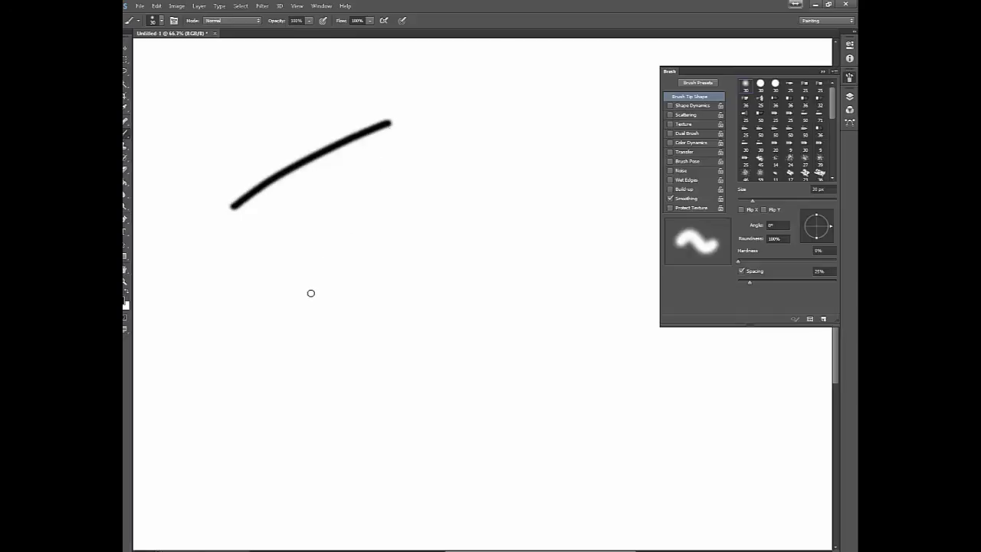
key(shift+period)
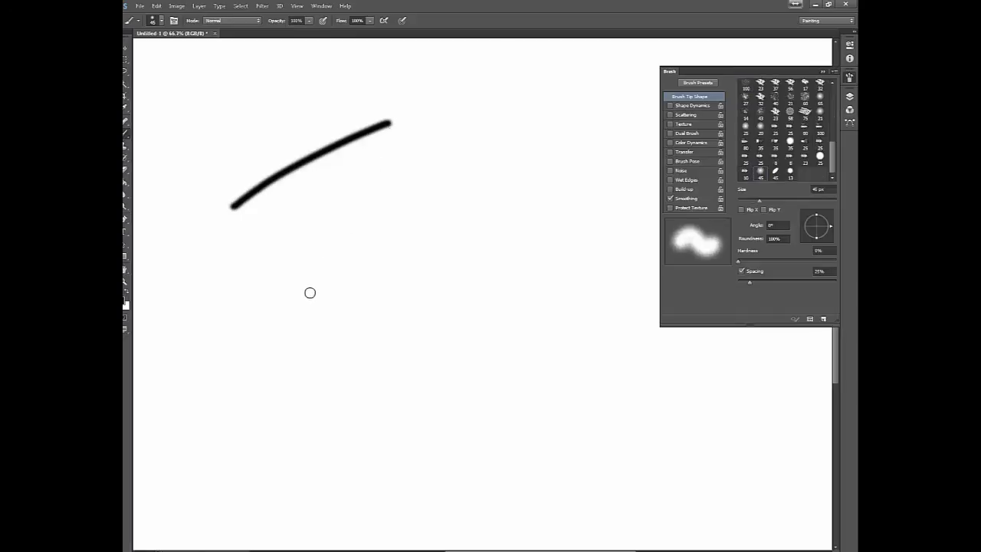
key(shift+bracketright)
key(shift+bracketright)
key(ctrl+z)
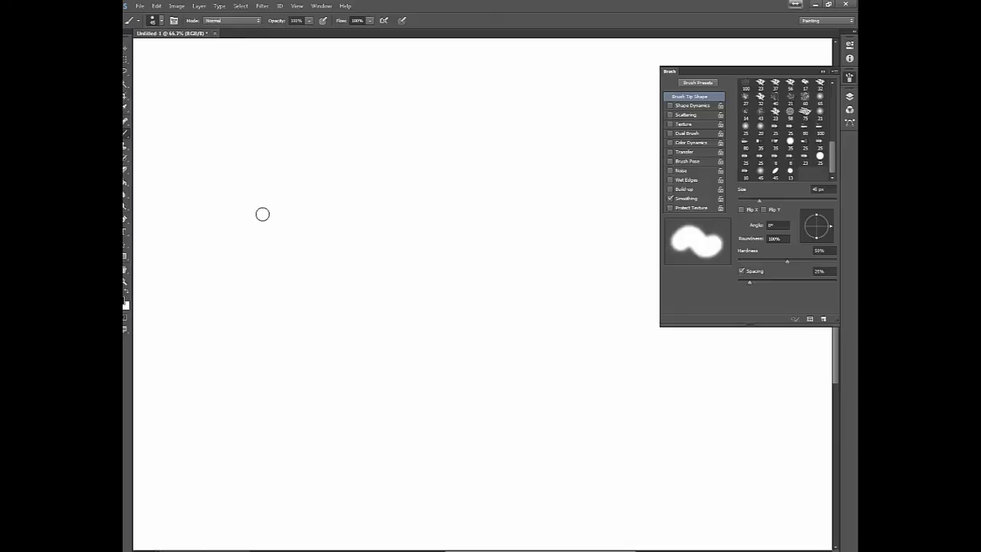
Step: Paint a diagonal stroke at 100% opacity and a parallel one beneath it at 83% opacity
drag(226, 212, 389, 122)
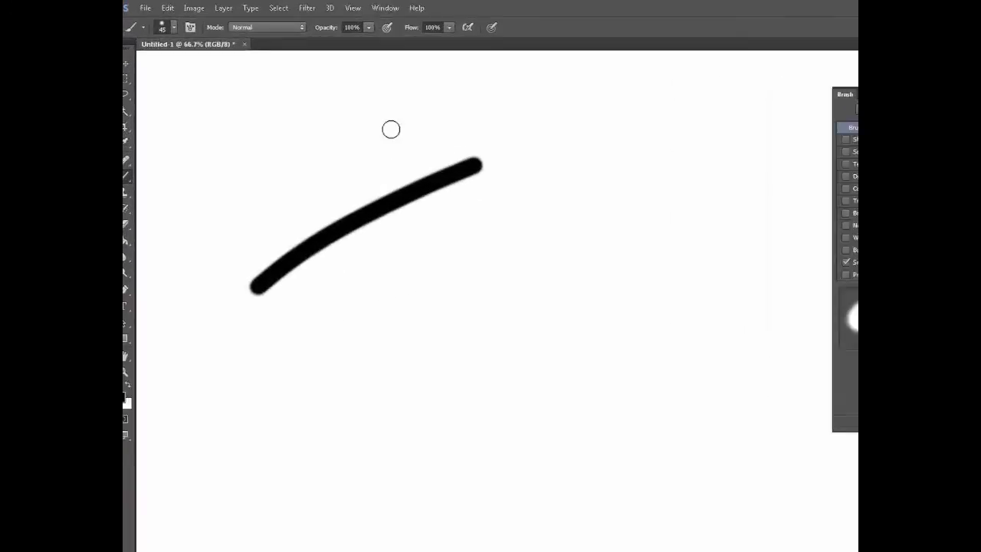
drag(421, 40, 401, 42)
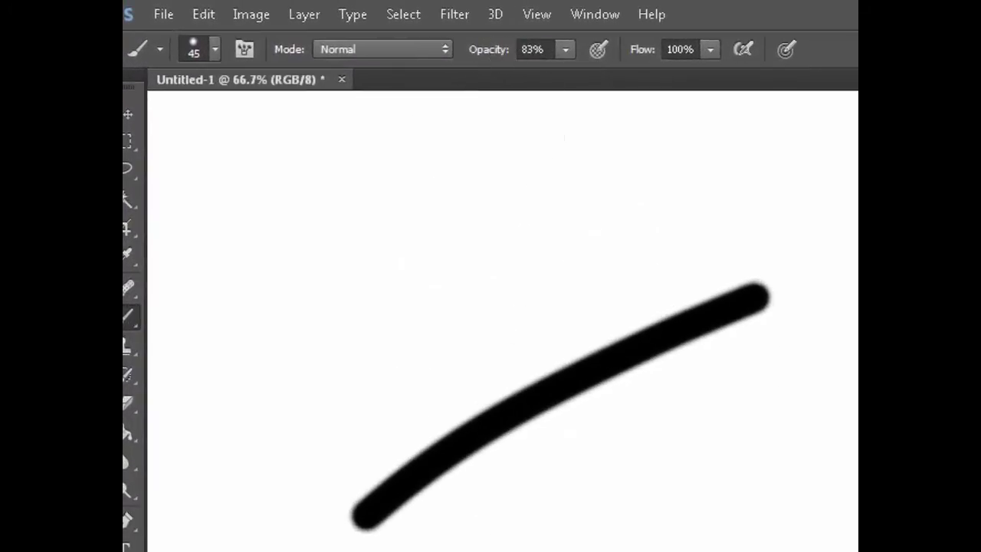
drag(334, 458, 451, 399)
drag(778, 372, 791, 369)
Step: Add four more parallel strokes below, one at 61% opacity, two at 38% and one at 15%
drag(499, 53, 483, 54)
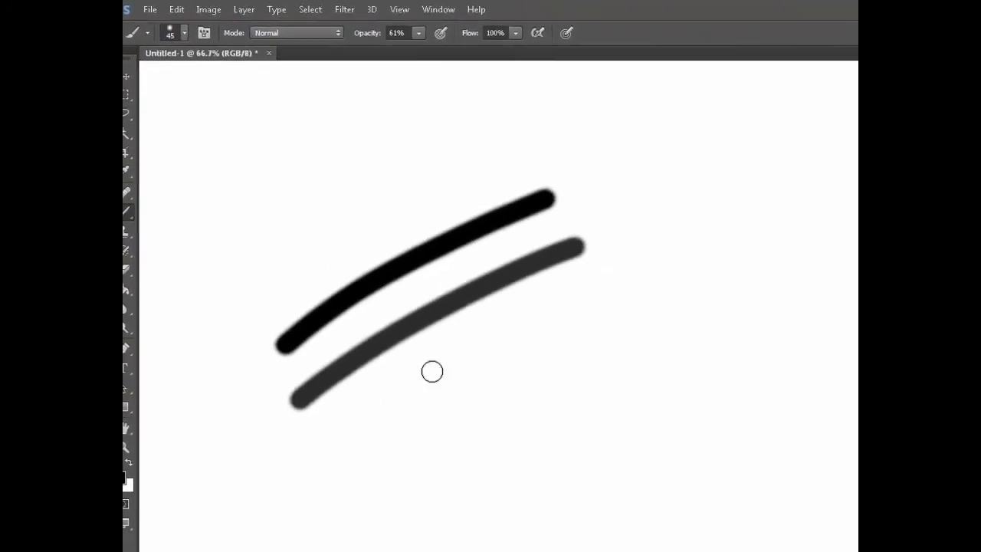
drag(316, 446, 615, 295)
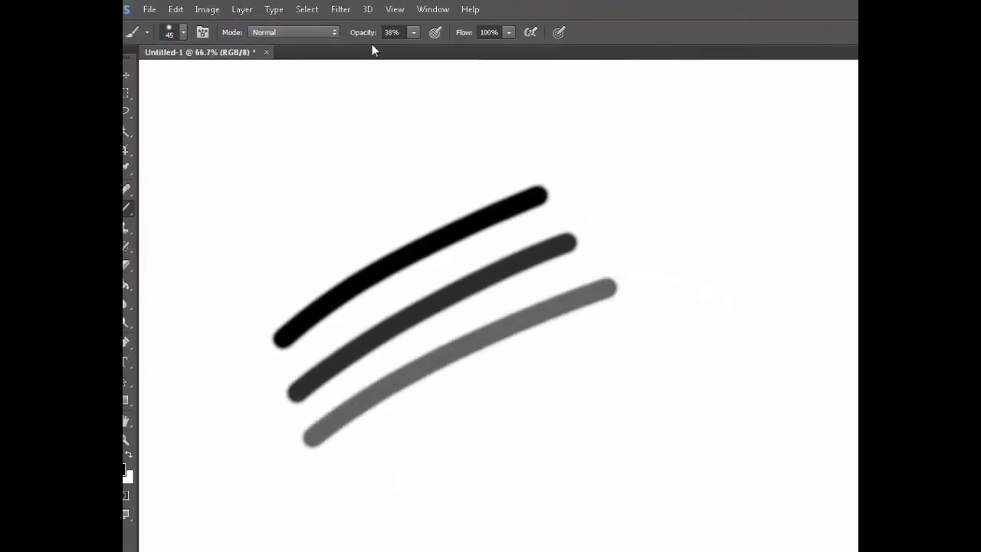
drag(328, 478, 644, 330)
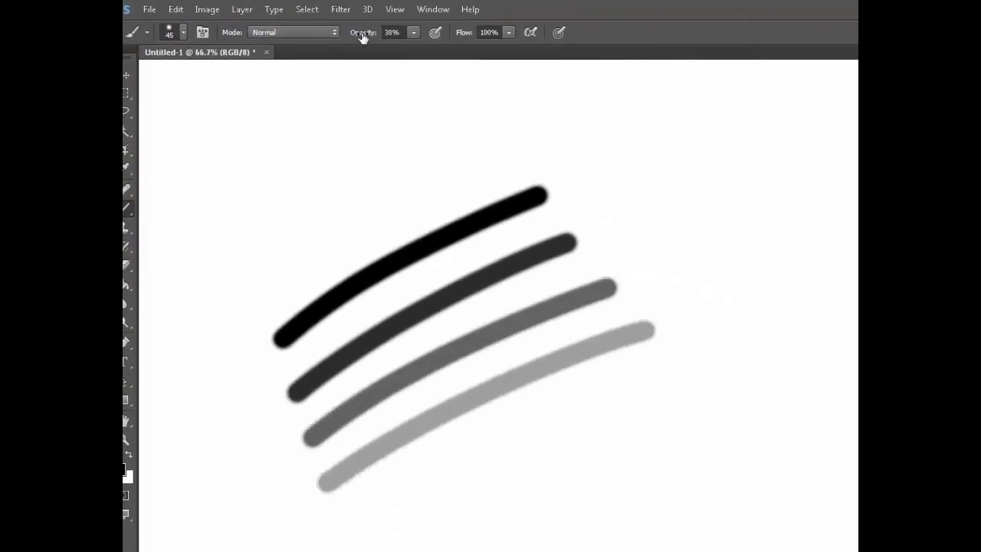
drag(345, 539, 658, 379)
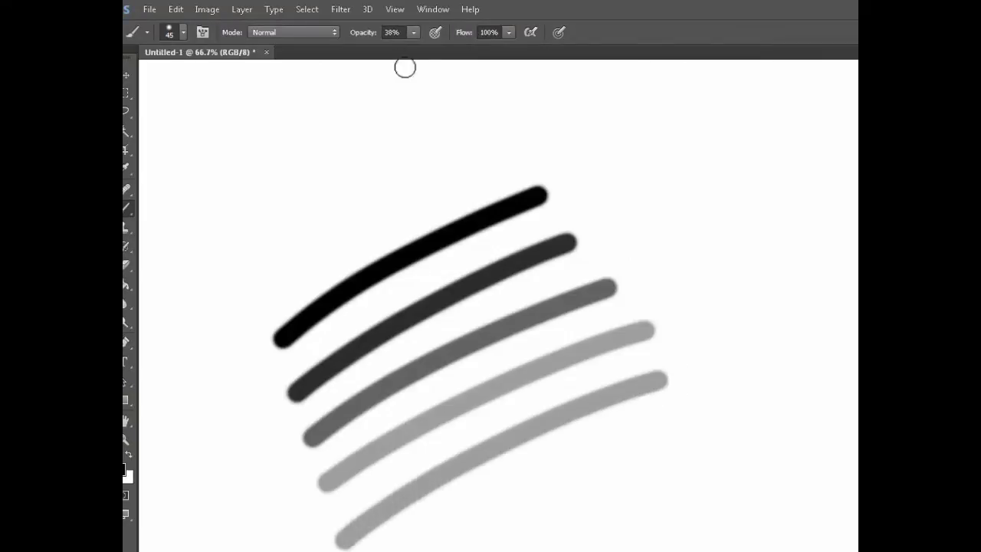
drag(441, 538, 705, 431)
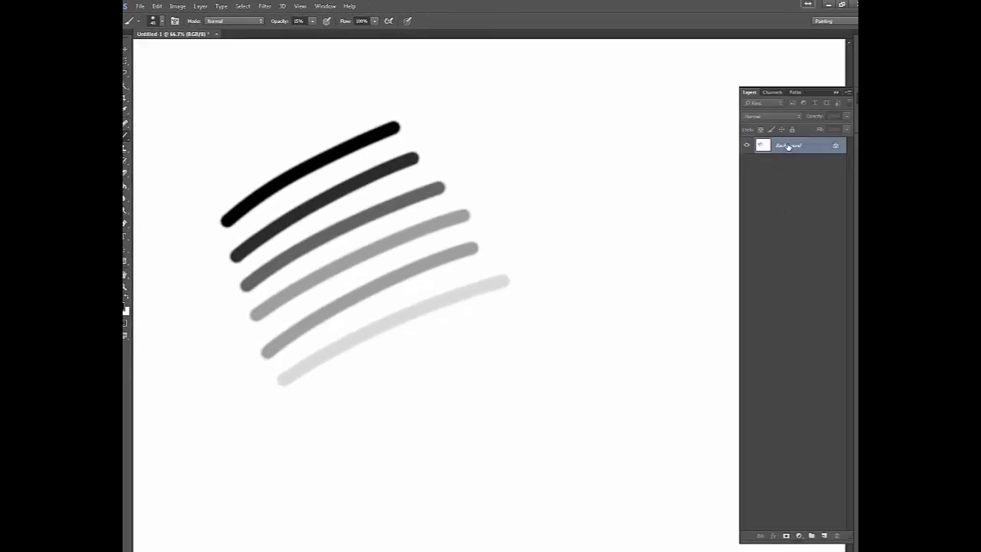
Step: Add a new layer with the Background layer hidden, and paint a diagonal black curve on it at 100% opacity
click(824, 535)
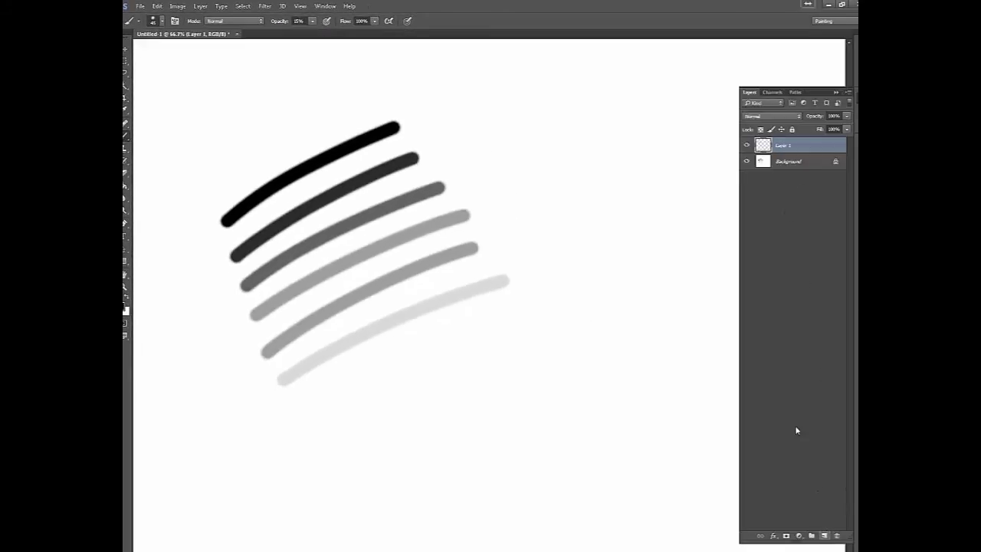
click(748, 161)
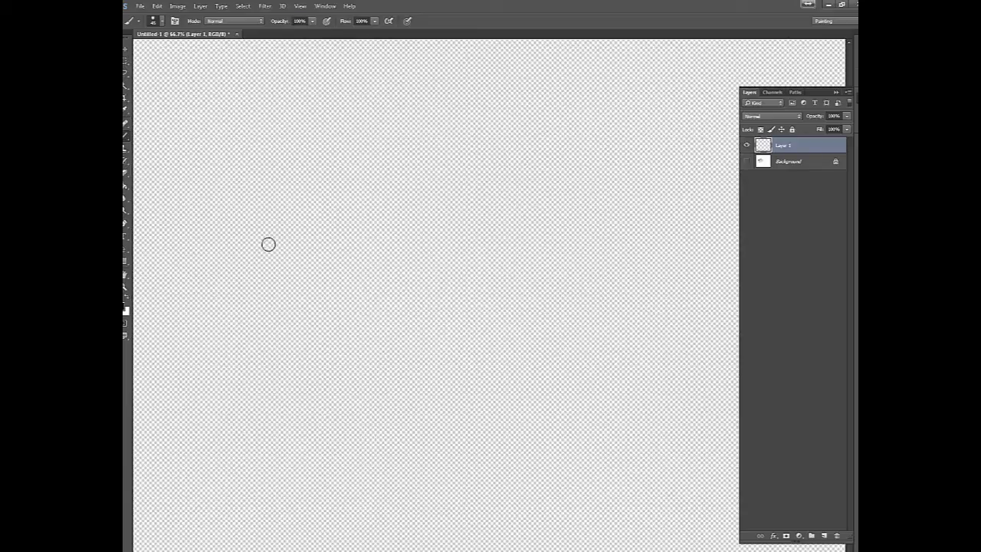
mouse_move(250, 254)
mouse_down()
mouse_move(315, 199)
mouse_move(453, 134)
mouse_up()
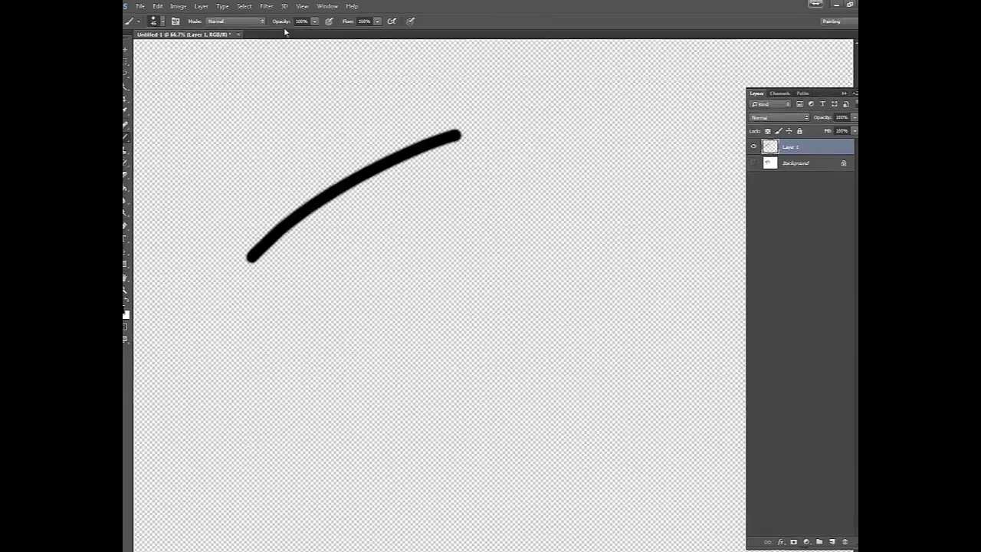
Step: Paint four parallel strokes below the black curve with the opacity lowered progressively, from 63% down to 16%
key(8)
key(5)
click(274, 275)
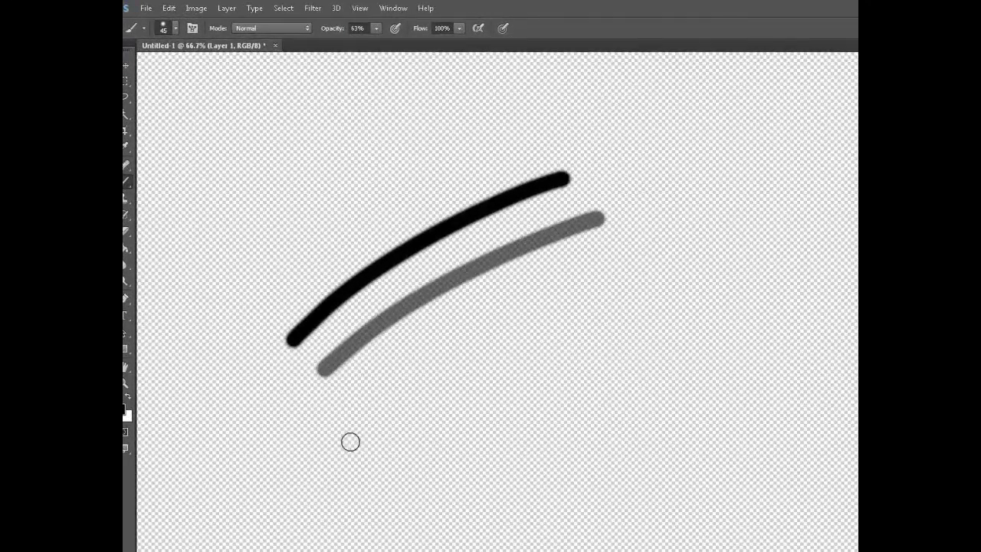
drag(349, 443, 655, 264)
mouse_move(375, 502)
mouse_down()
mouse_move(590, 366)
mouse_move(716, 322)
mouse_up()
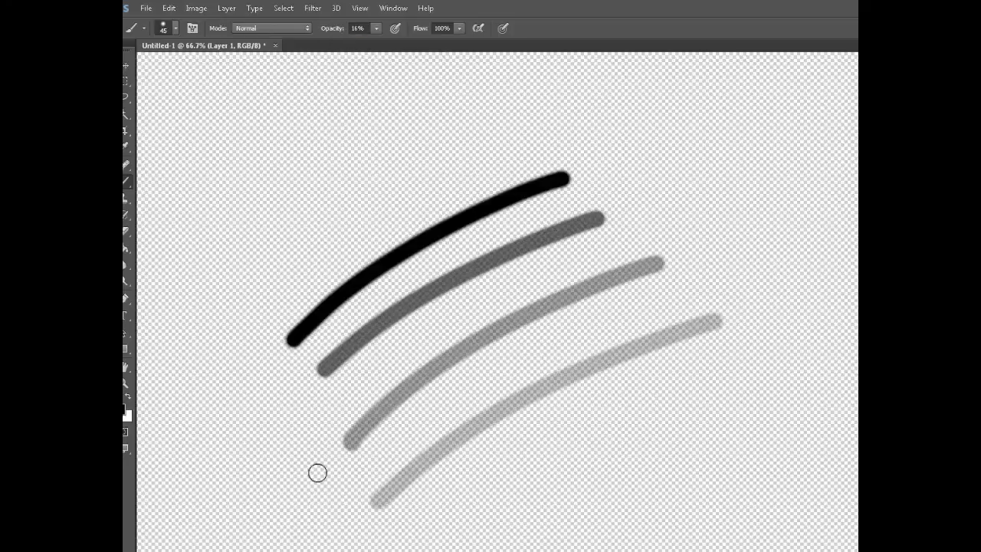
drag(404, 546, 770, 377)
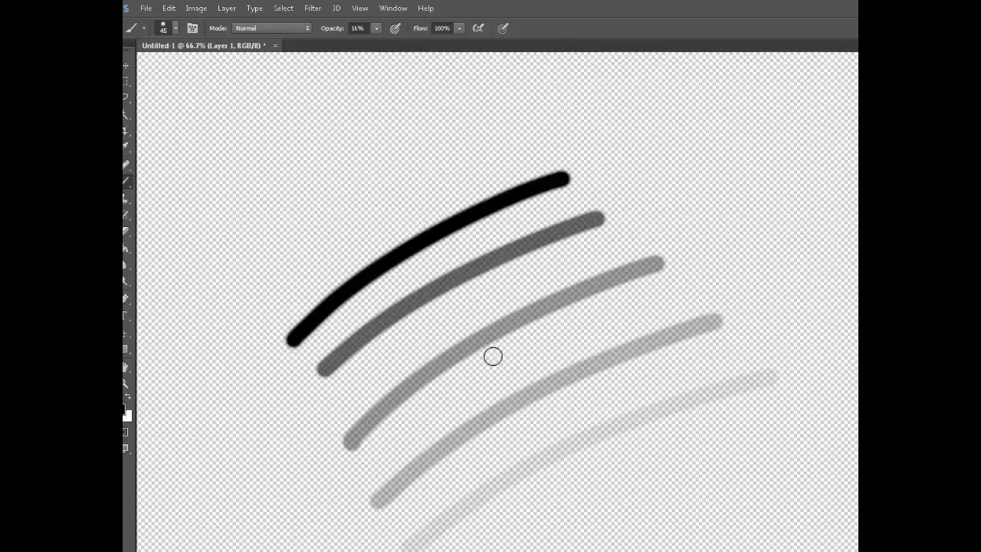
Step: Restore the brush opacity to 100%, and erase all strokes on the layer with the 300 px Eraser
click(357, 27)
text(100)
key(Return)
drag(422, 33, 413, 32)
key(e)
mouse_move(722, 416)
mouse_down()
mouse_move(392, 535)
mouse_move(707, 295)
mouse_move(366, 471)
mouse_move(483, 272)
mouse_move(446, 261)
mouse_move(412, 353)
mouse_up()
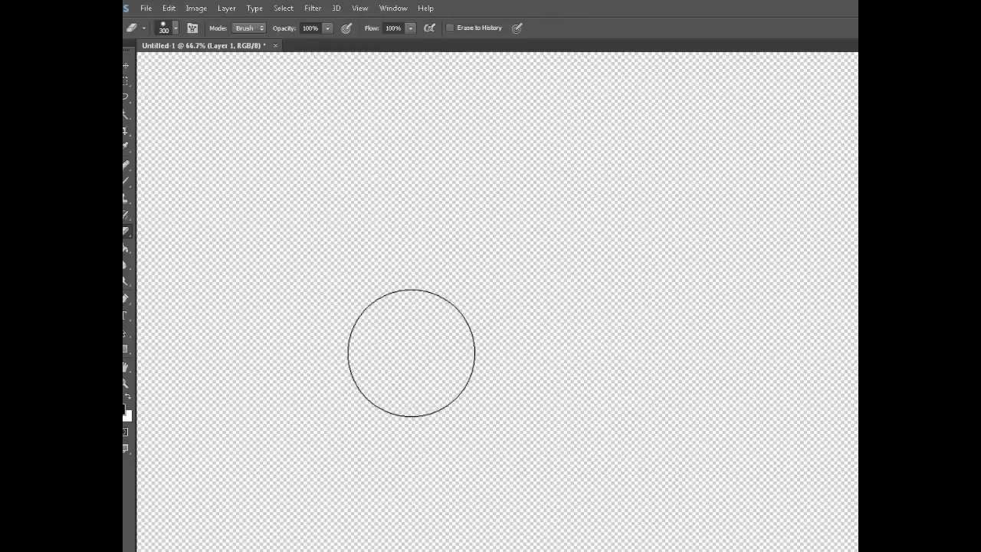
Step: Paint a diagonal brush stroke at 100% flow and a parallel one beneath it at 90% flow
key(b)
click(423, 32)
drag(281, 285, 365, 228)
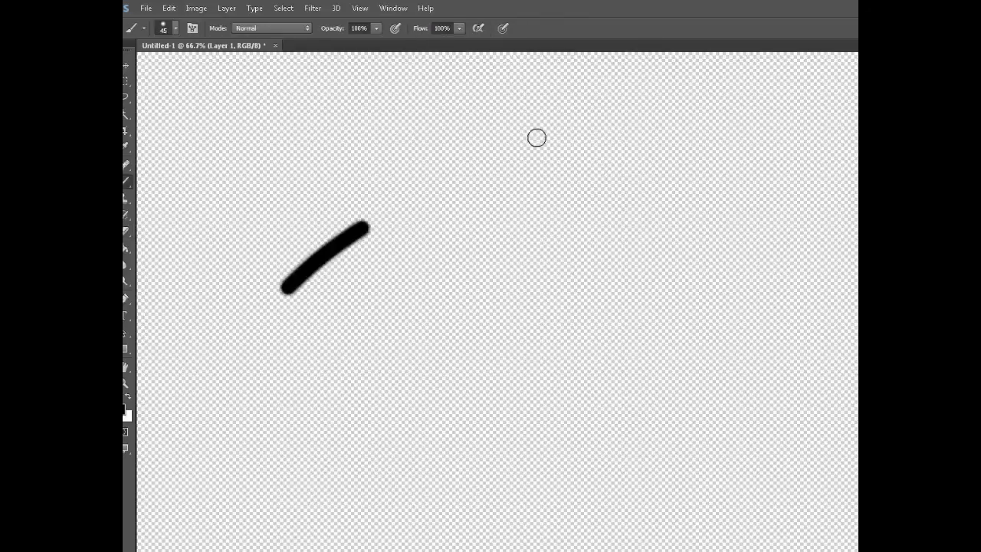
drag(536, 137, 536, 140)
drag(423, 32, 426, 34)
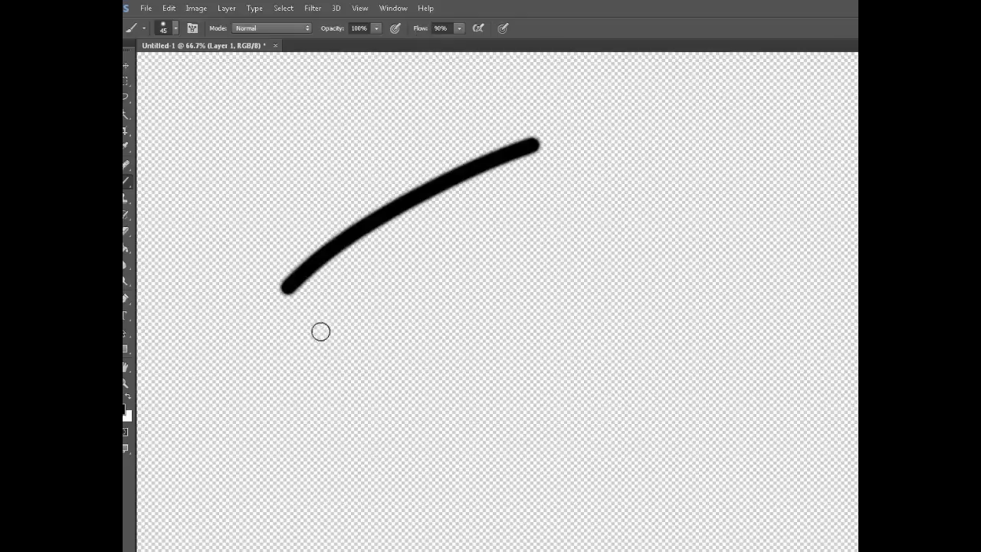
drag(321, 331, 606, 188)
Step: Add four more parallel strokes below with progressively lower flow, the third at 39% and the last at 17%
drag(422, 29, 414, 30)
mouse_move(326, 381)
mouse_down()
mouse_move(573, 264)
mouse_move(683, 228)
mouse_up()
drag(421, 29, 413, 32)
drag(361, 449, 711, 294)
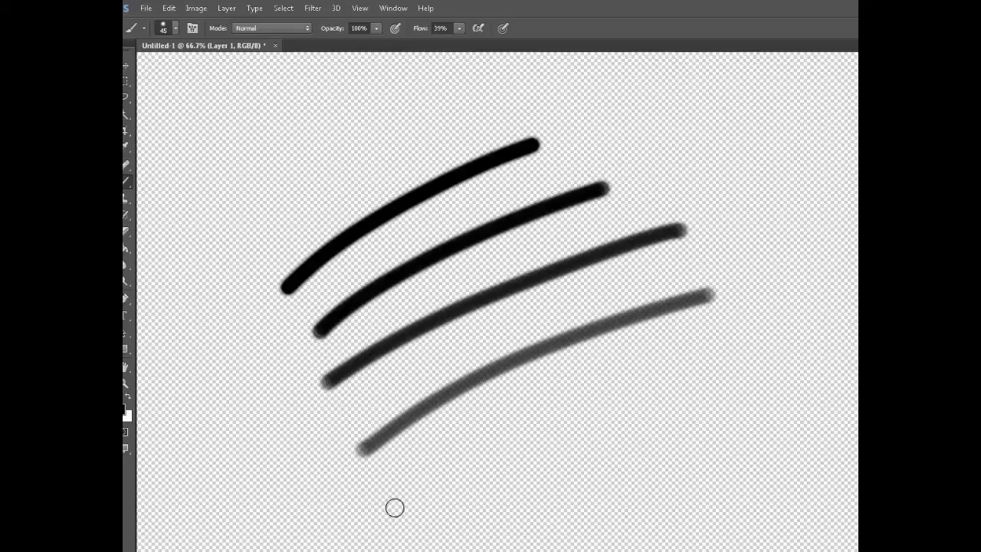
mouse_move(397, 511)
mouse_down()
mouse_move(500, 444)
mouse_move(757, 345)
mouse_up()
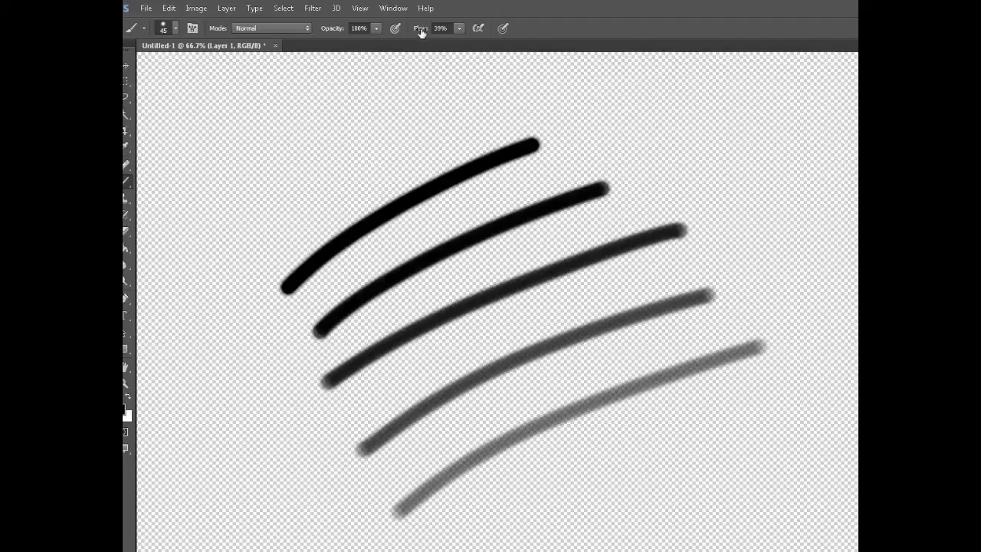
drag(436, 547, 794, 396)
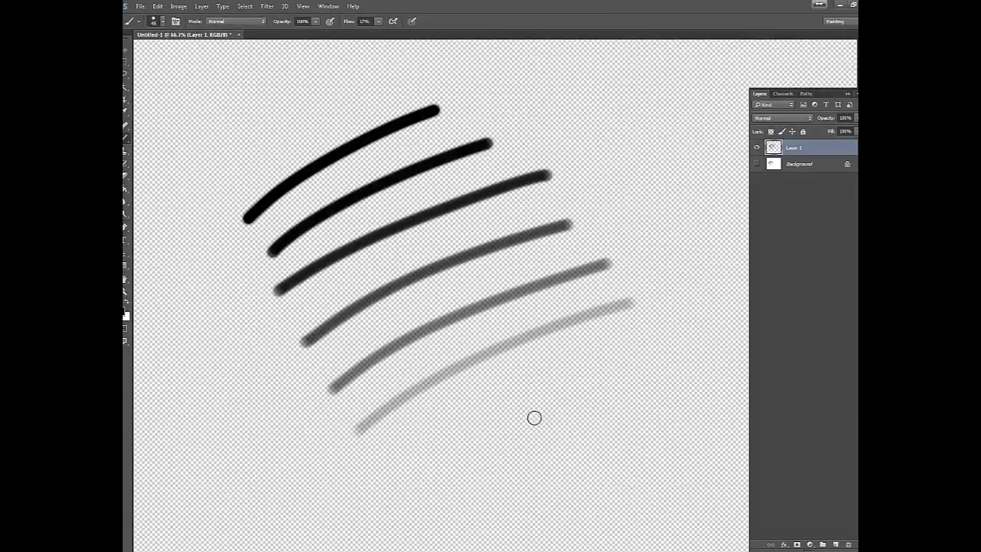
Step: Erase all the flow test strokes from Layer 1 with the 300 px Eraser
key(e)
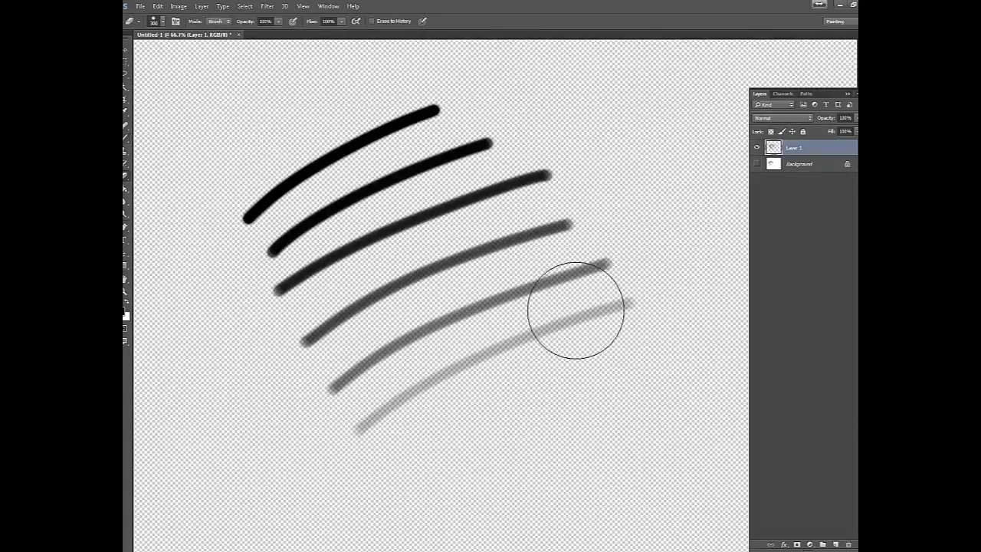
key(ctrl+alt+z)
key(ctrl+alt+z)
mouse_move(608, 262)
mouse_down()
mouse_move(545, 160)
mouse_move(375, 182)
mouse_move(240, 244)
mouse_move(261, 223)
mouse_up()
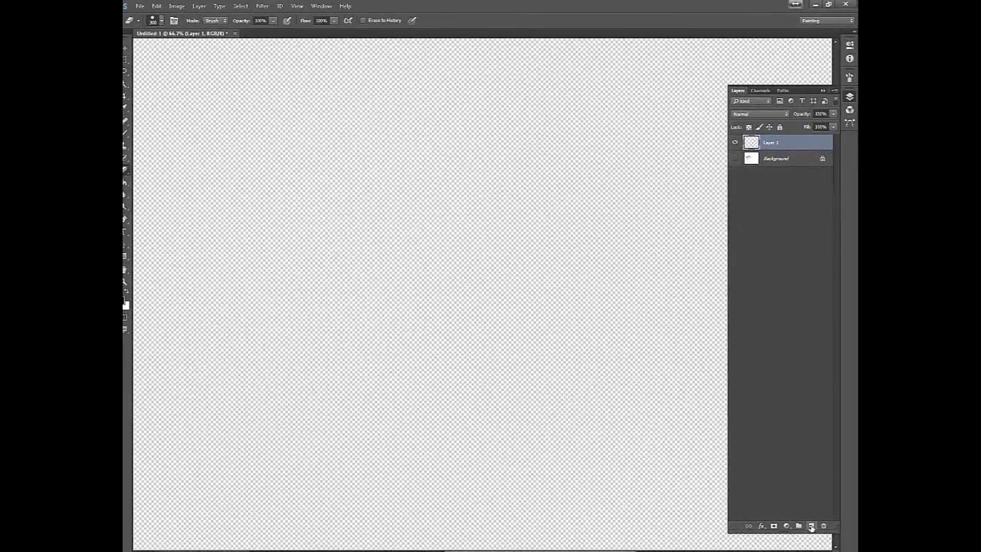
Step: Add a new layer above Layer 1, then fill Layer 1 with white using the Paint Bucket and lock it
click(822, 534)
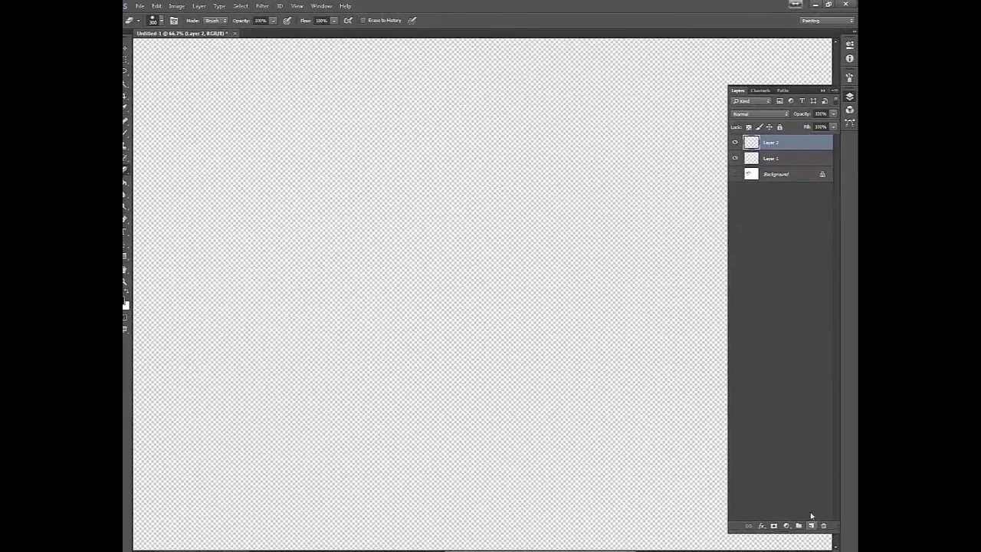
click(769, 159)
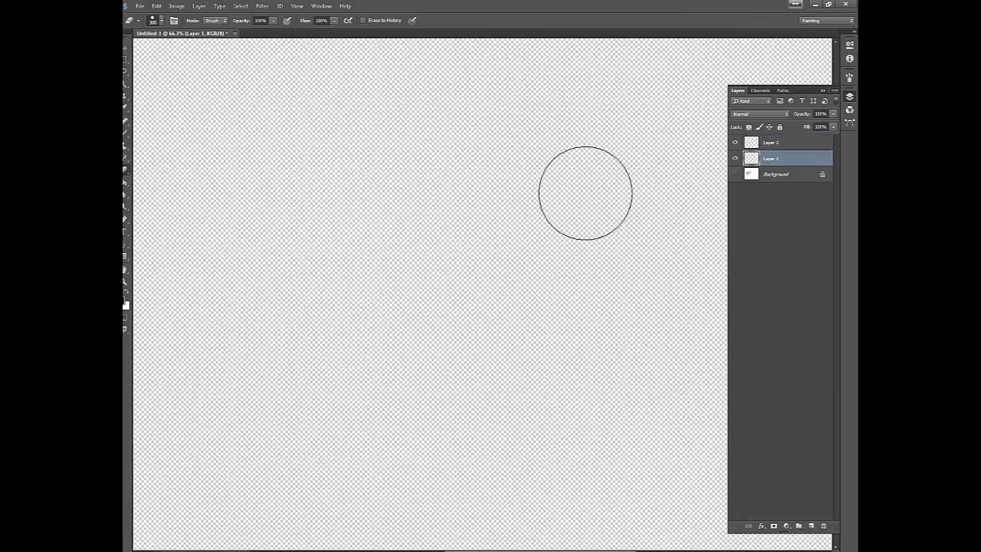
drag(125, 182, 153, 201)
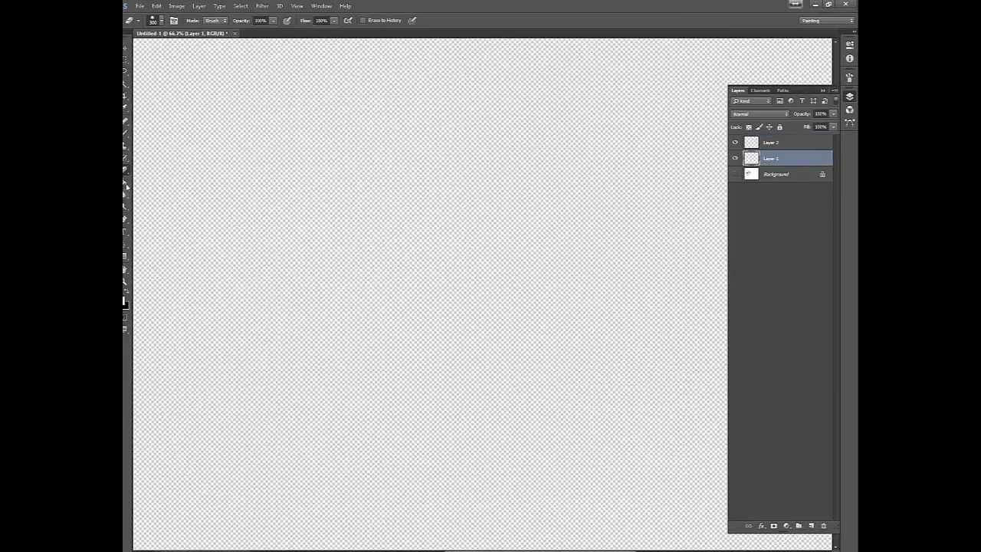
click(274, 360)
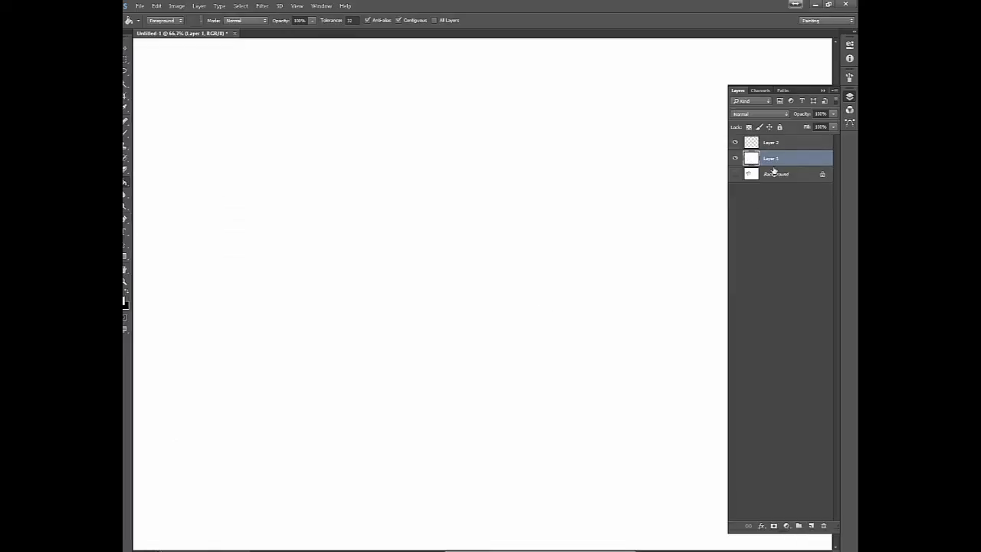
click(781, 128)
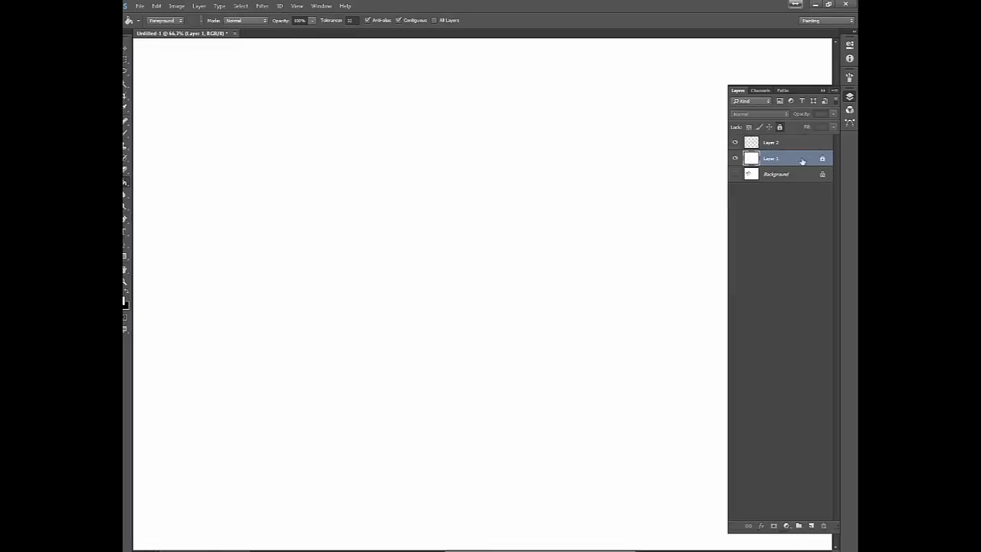
Step: On Layer 2, paint a black diagonal stroke with the brush at 50 px and 100% flow
click(777, 144)
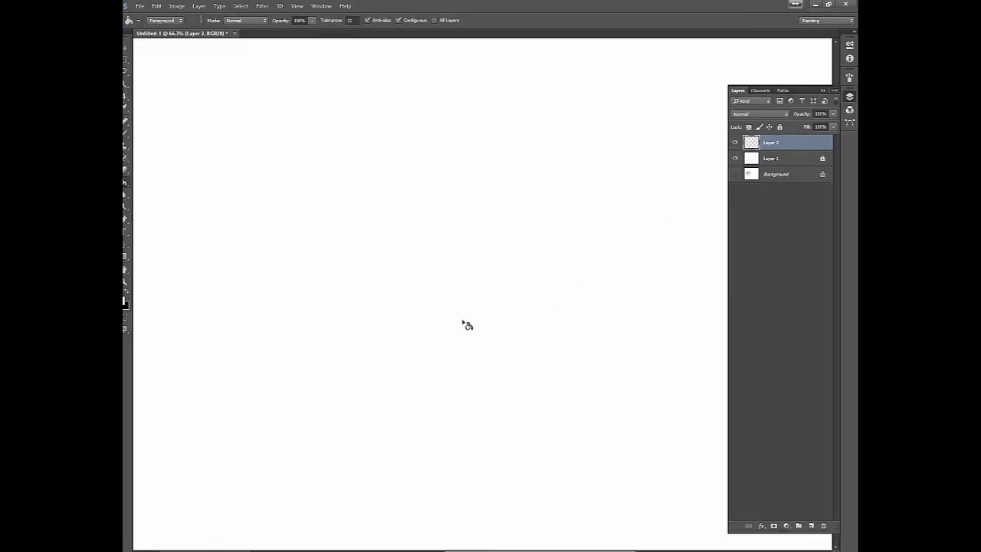
key(b)
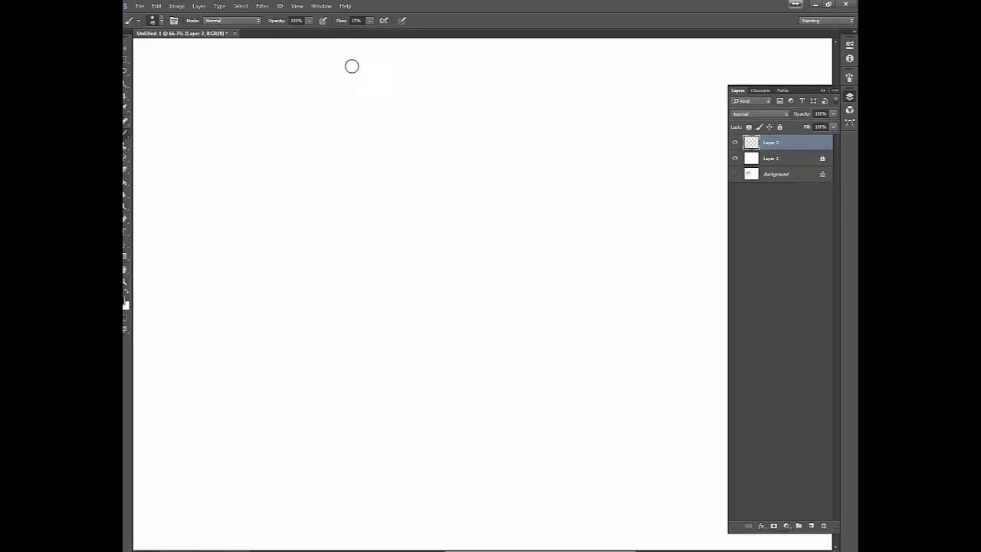
key(shift+Tab)
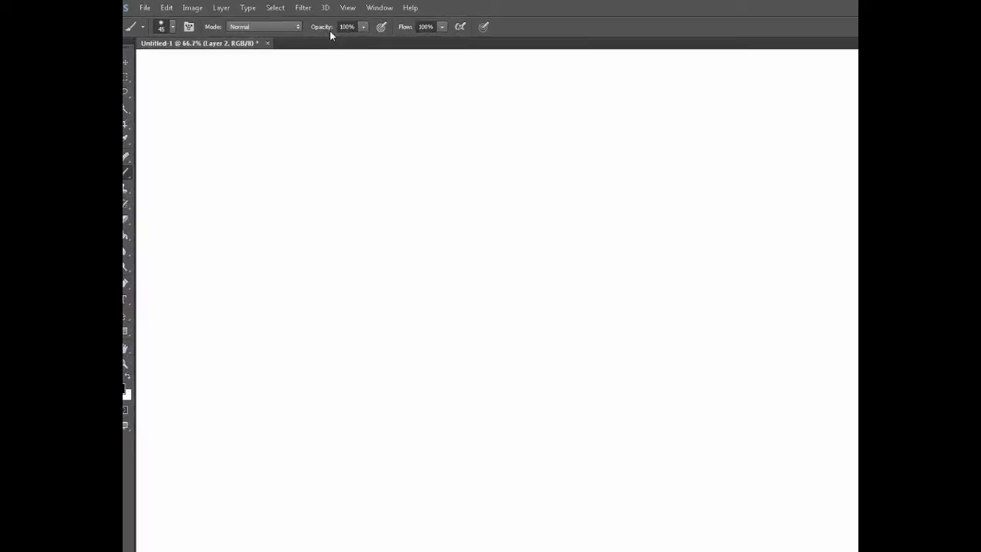
key(bracketright)
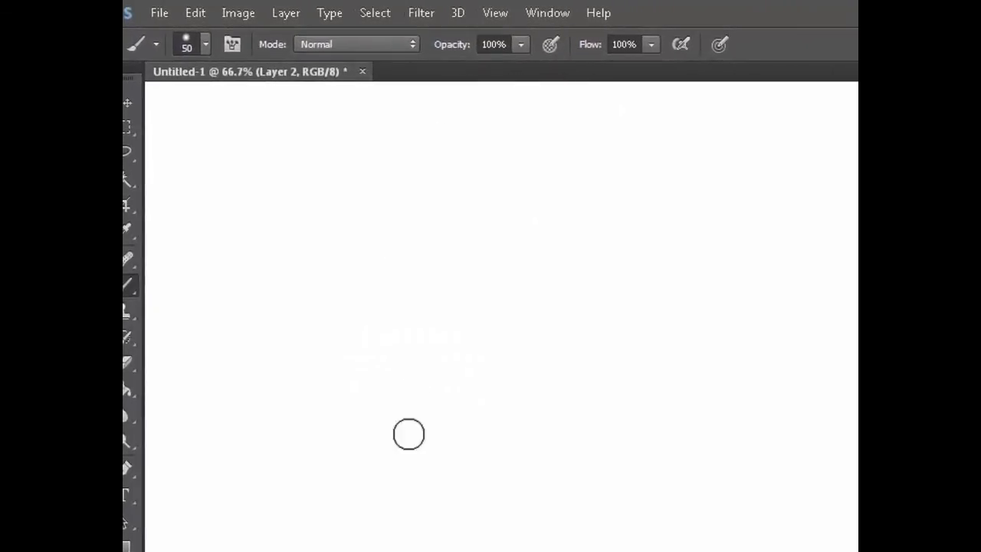
mouse_move(318, 513)
mouse_down()
mouse_move(633, 274)
mouse_move(797, 208)
mouse_up()
Step: Paint three parallel strokes below the first, at 75%, 39% and 7% flow
drag(590, 50, 571, 47)
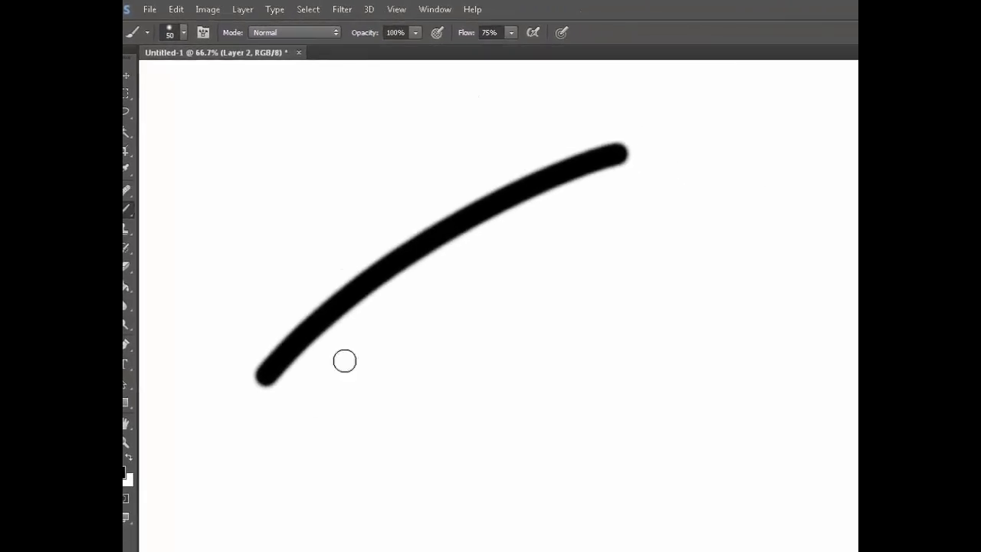
drag(283, 453, 656, 215)
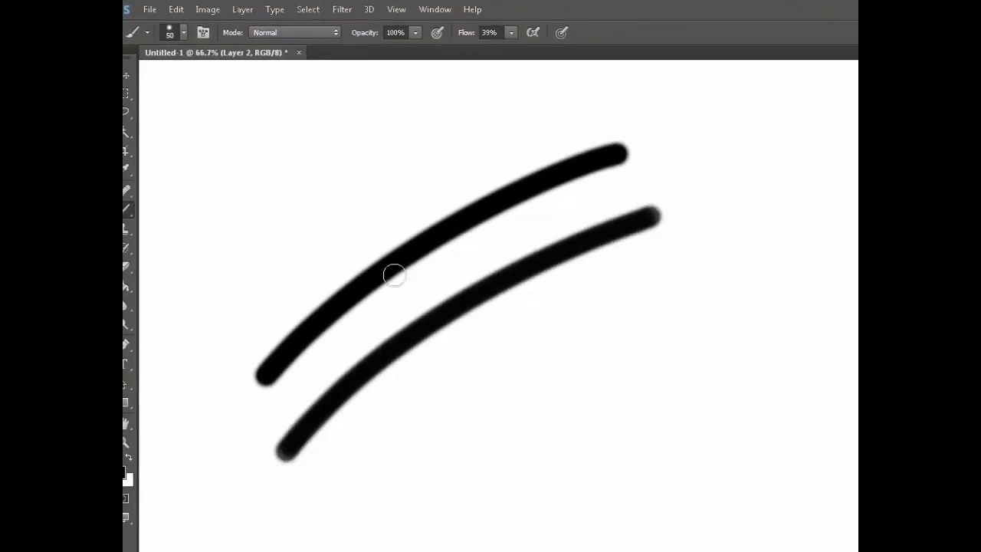
mouse_move(329, 481)
mouse_down()
mouse_move(433, 386)
mouse_move(739, 240)
mouse_up()
drag(468, 38, 425, 50)
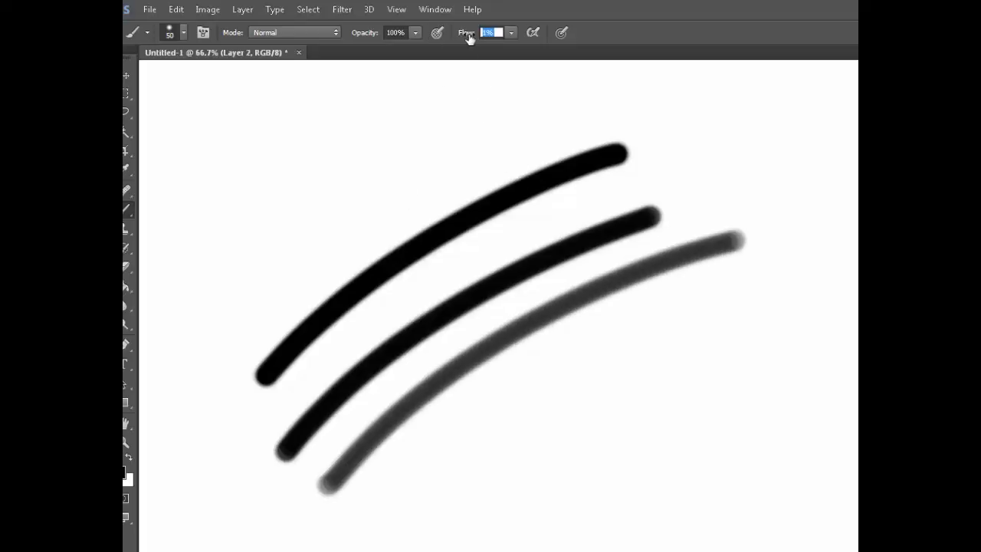
drag(342, 550, 780, 312)
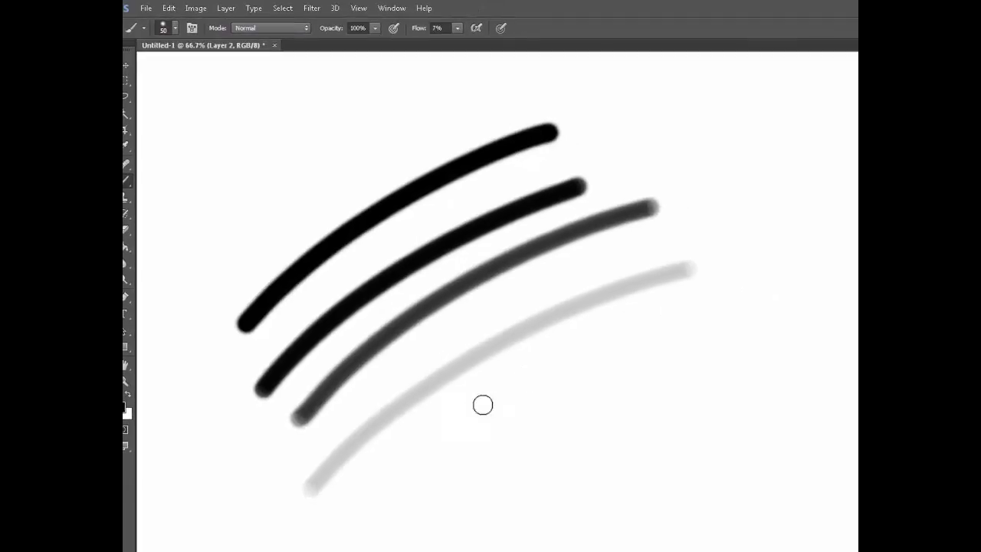
Step: Enlarge the brush in stages up to 200 px, and paint two broader parallel strokes at 7% flow
key(])
key(])
key(])
key(])
key(])
key(])
key(])
drag(359, 551, 821, 314)
drag(467, 551, 821, 416)
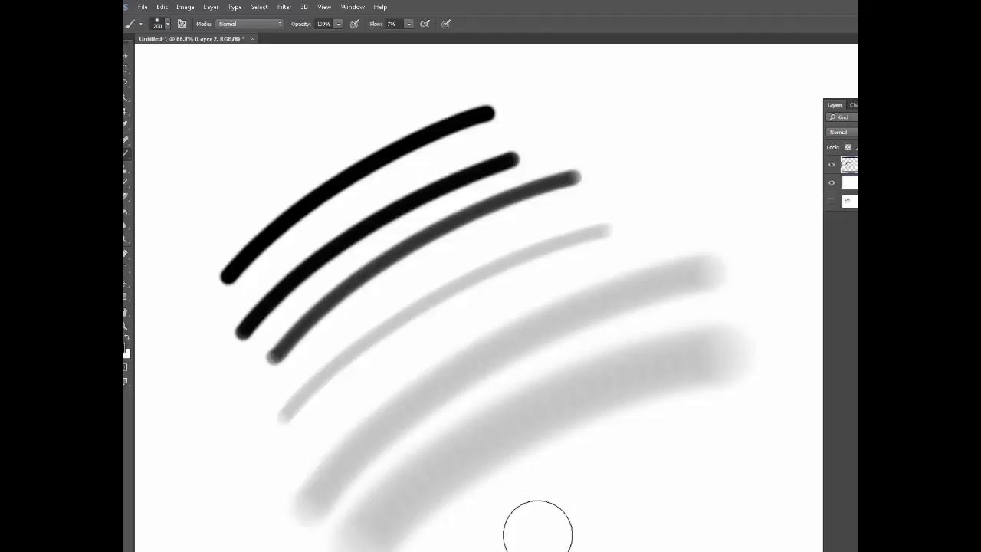
Step: Erase all strokes on Layer 2 with an enlarged Eraser, and reduce the eraser size again
key(e)
key(bracketright)
key(bracketright)
mouse_move(615, 393)
mouse_down()
mouse_move(622, 345)
mouse_move(472, 329)
mouse_move(346, 298)
mouse_move(313, 256)
mouse_move(283, 365)
mouse_up()
key(bracketleft)
key(bracketleft)
key(bracketleft)
Step: Set the 200 px brush to 60% opacity and 72% flow, and paint two parallel diagonal strokes
key(b)
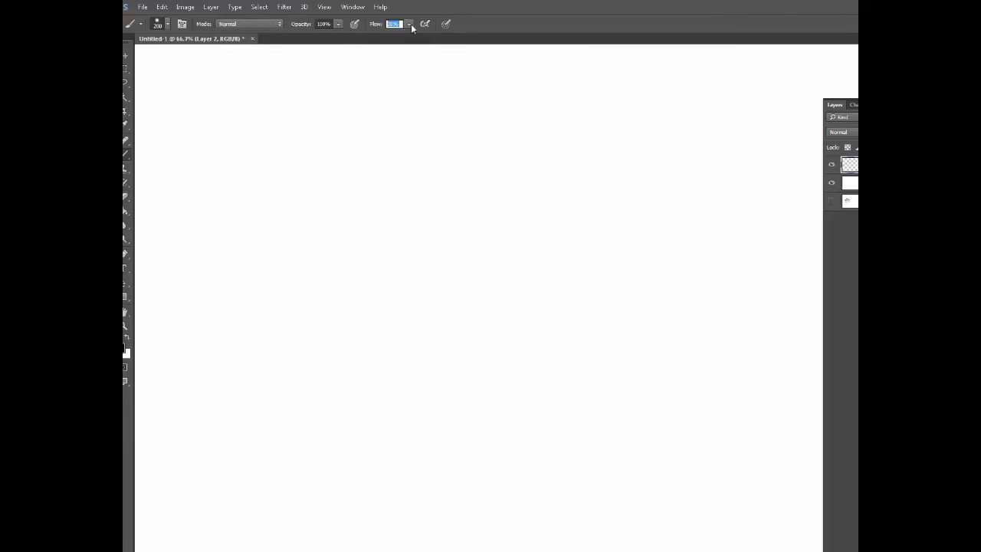
text(100)
key(Return)
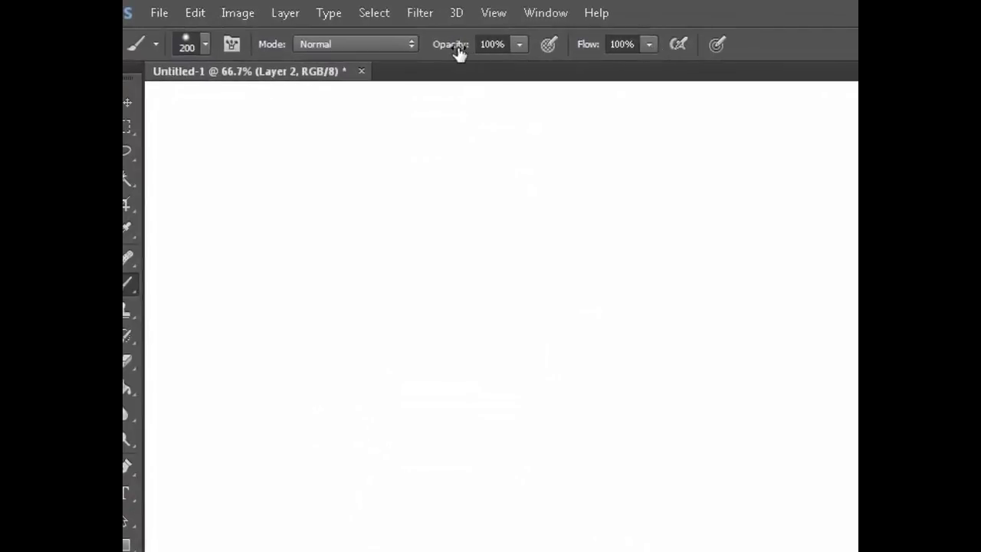
drag(459, 49, 477, 46)
drag(595, 51, 594, 47)
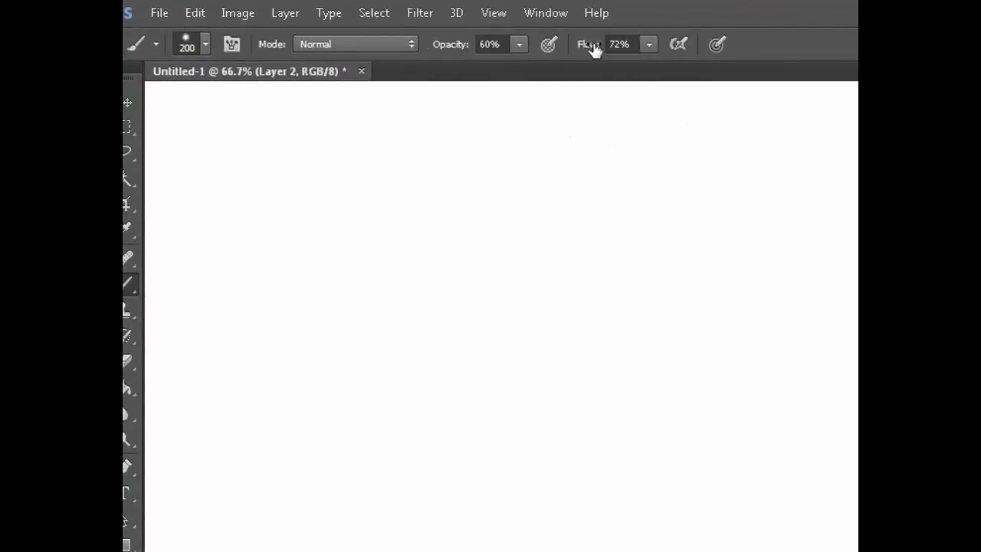
drag(462, 514, 842, 304)
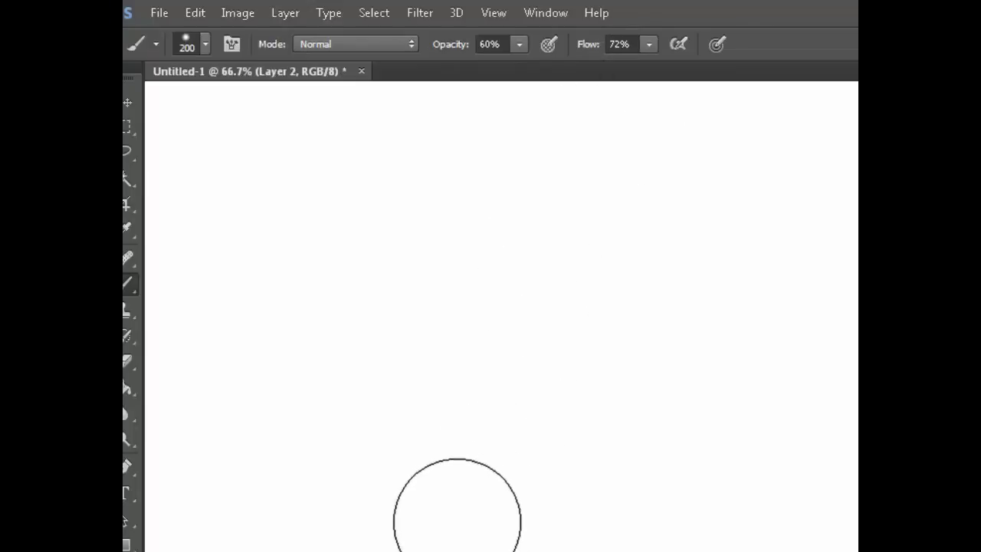
mouse_move(416, 504)
mouse_down()
mouse_move(656, 344)
mouse_move(674, 287)
mouse_up()
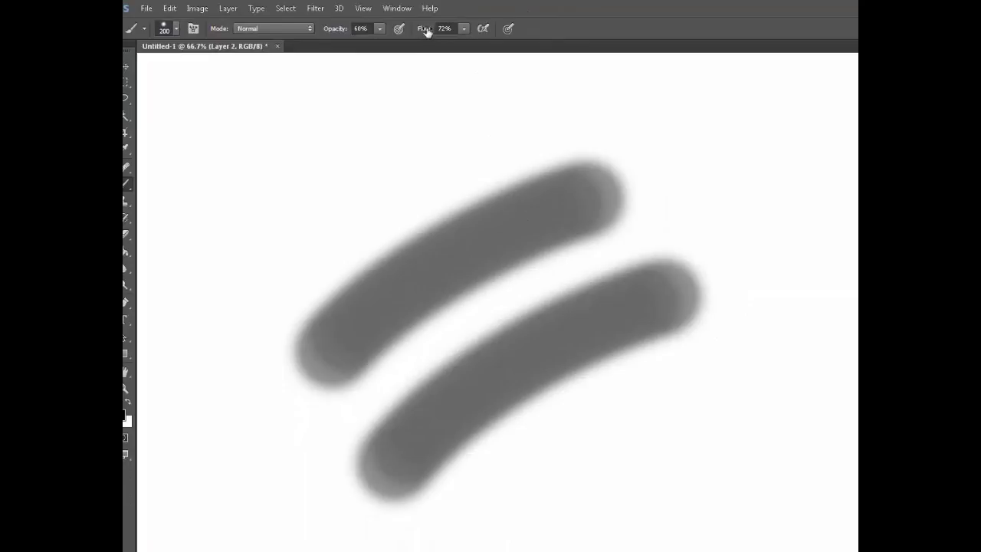
Step: Lower the brush to 27% opacity and 64% flow, and paint two overlapping strokes below the darker ones
drag(339, 31, 332, 31)
drag(458, 525, 678, 389)
drag(586, 509, 475, 546)
drag(689, 467, 615, 528)
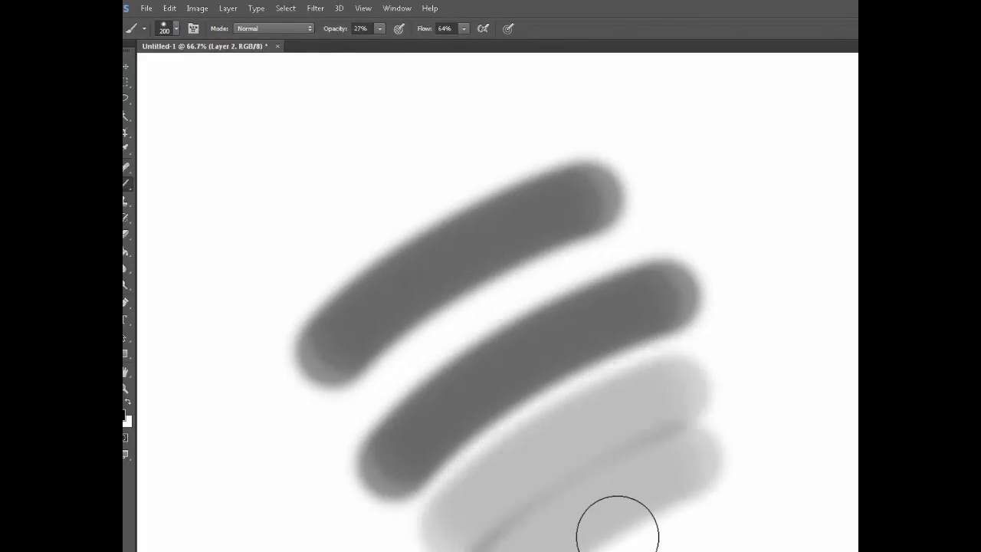
Step: Enlarge the brush to 400 px, and build up a soft dark area with overlapping strokes beside the lower ones
key(bracketright)
key(bracketright)
key(bracketright)
drag(707, 514, 712, 508)
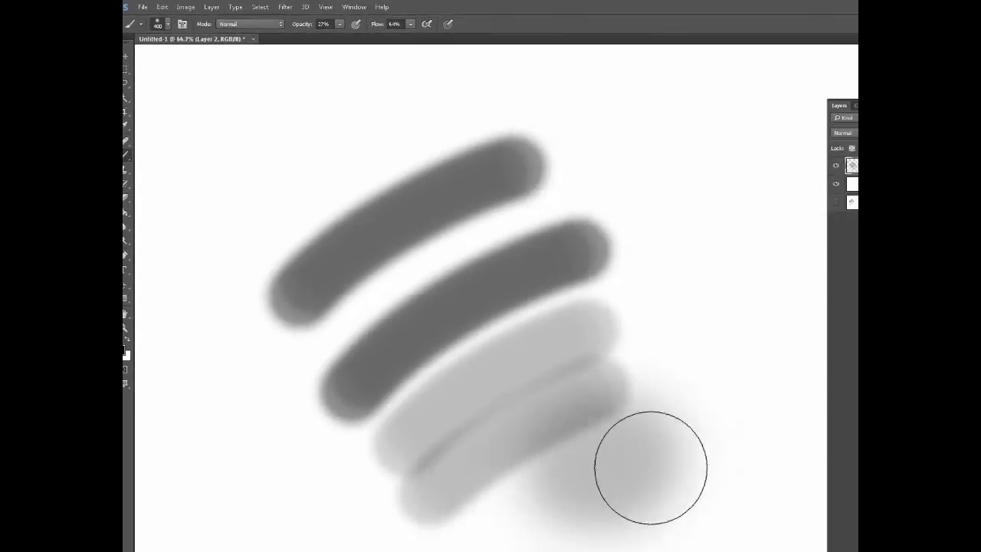
mouse_move(626, 443)
mouse_down()
mouse_move(666, 438)
mouse_move(727, 494)
mouse_up()
mouse_move(643, 427)
mouse_down()
mouse_move(541, 409)
mouse_move(450, 415)
mouse_up()
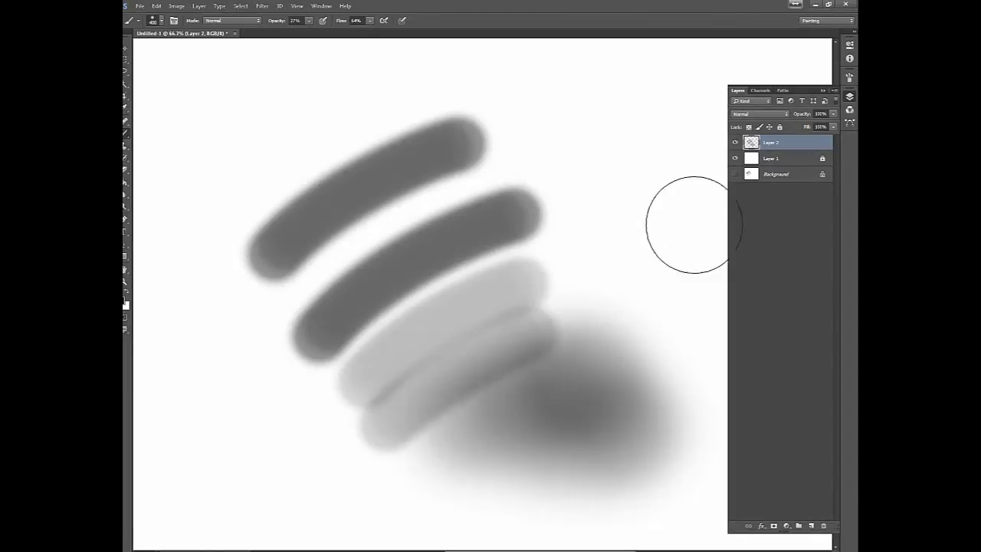
Step: Show the brush tip shape settings, and clear all strokes from Layer 2 with the 500 px Eraser
click(849, 77)
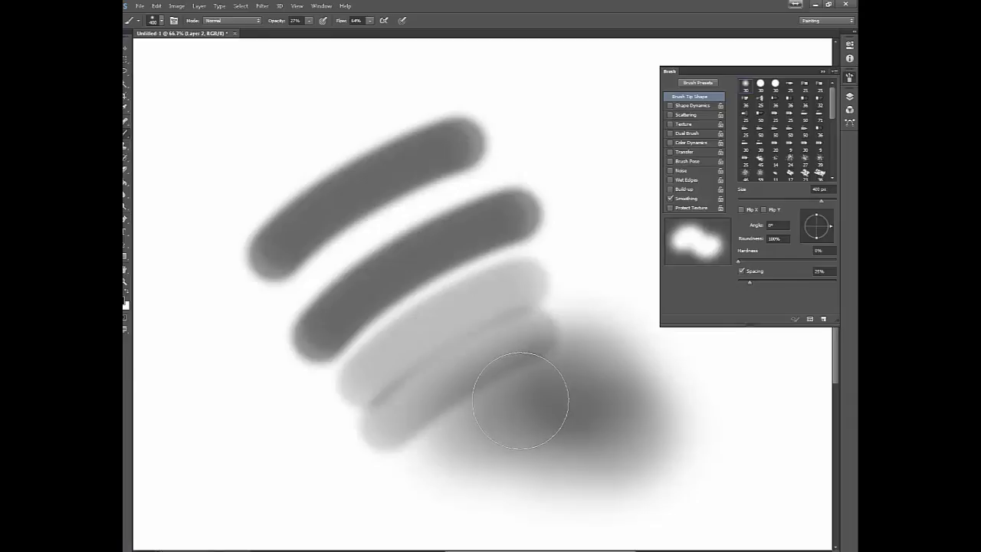
key(e)
key(ctrl+z)
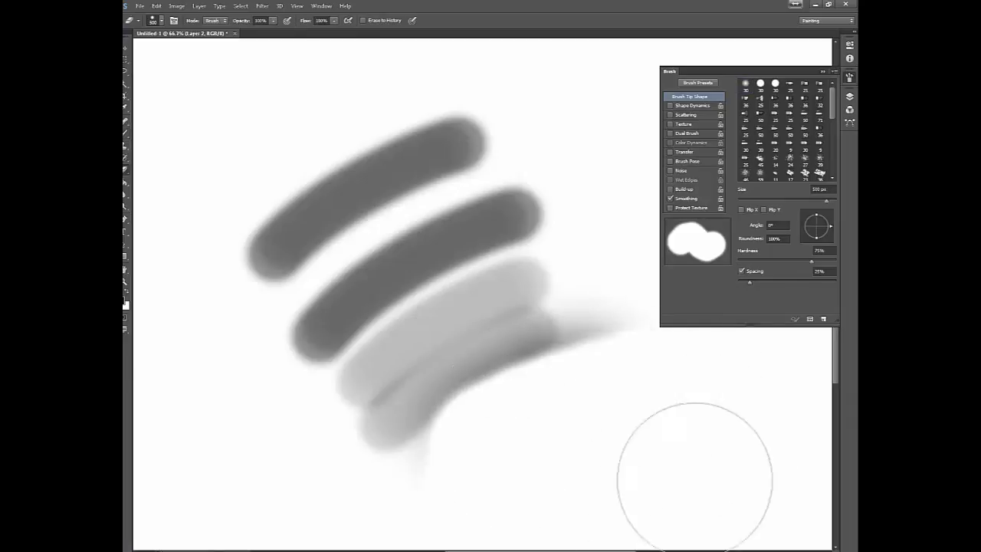
key(ctrl+alt+z)
key(ctrl+alt+z)
key(ctrl+alt+z)
key(ctrl+alt+z)
key(ctrl+alt+z)
key(ctrl+alt+z)
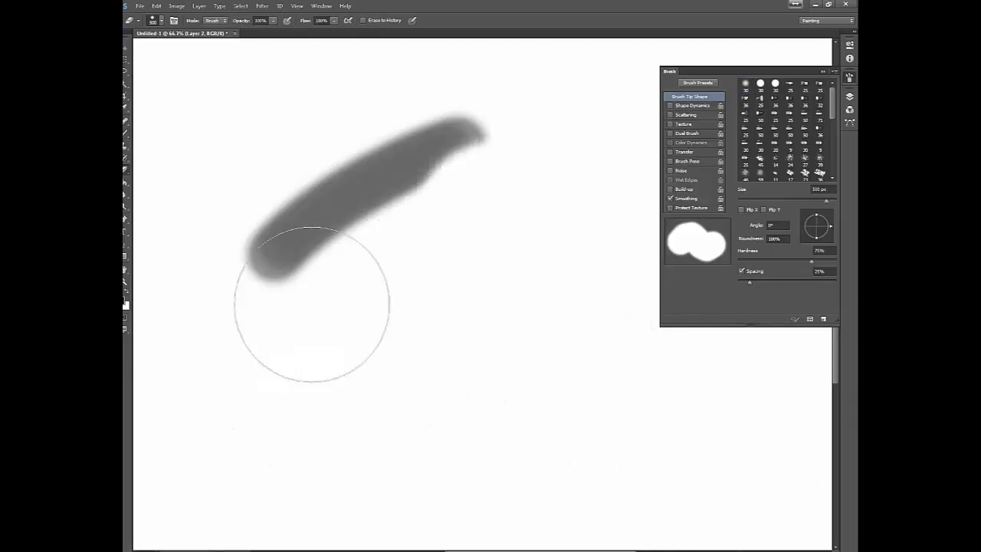
key(ctrl+alt+z)
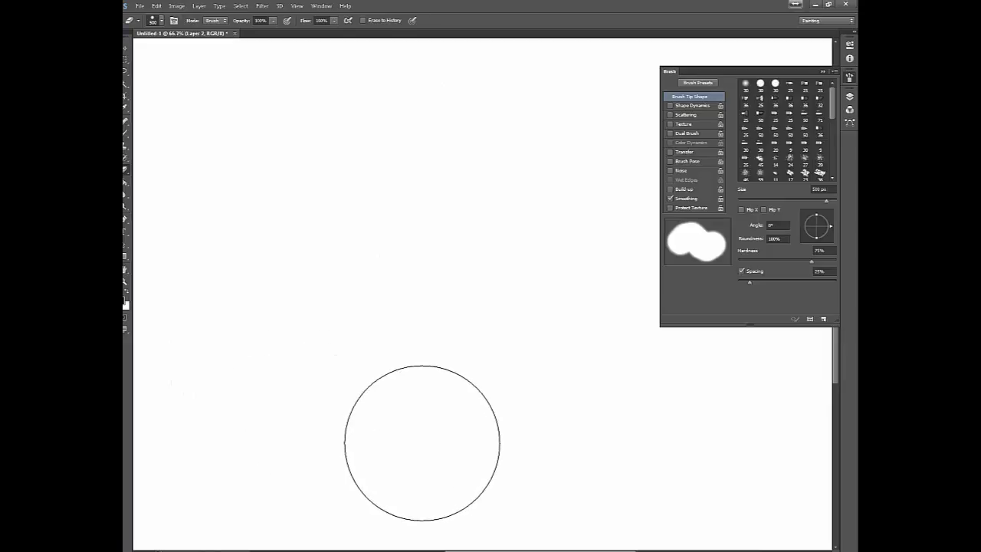